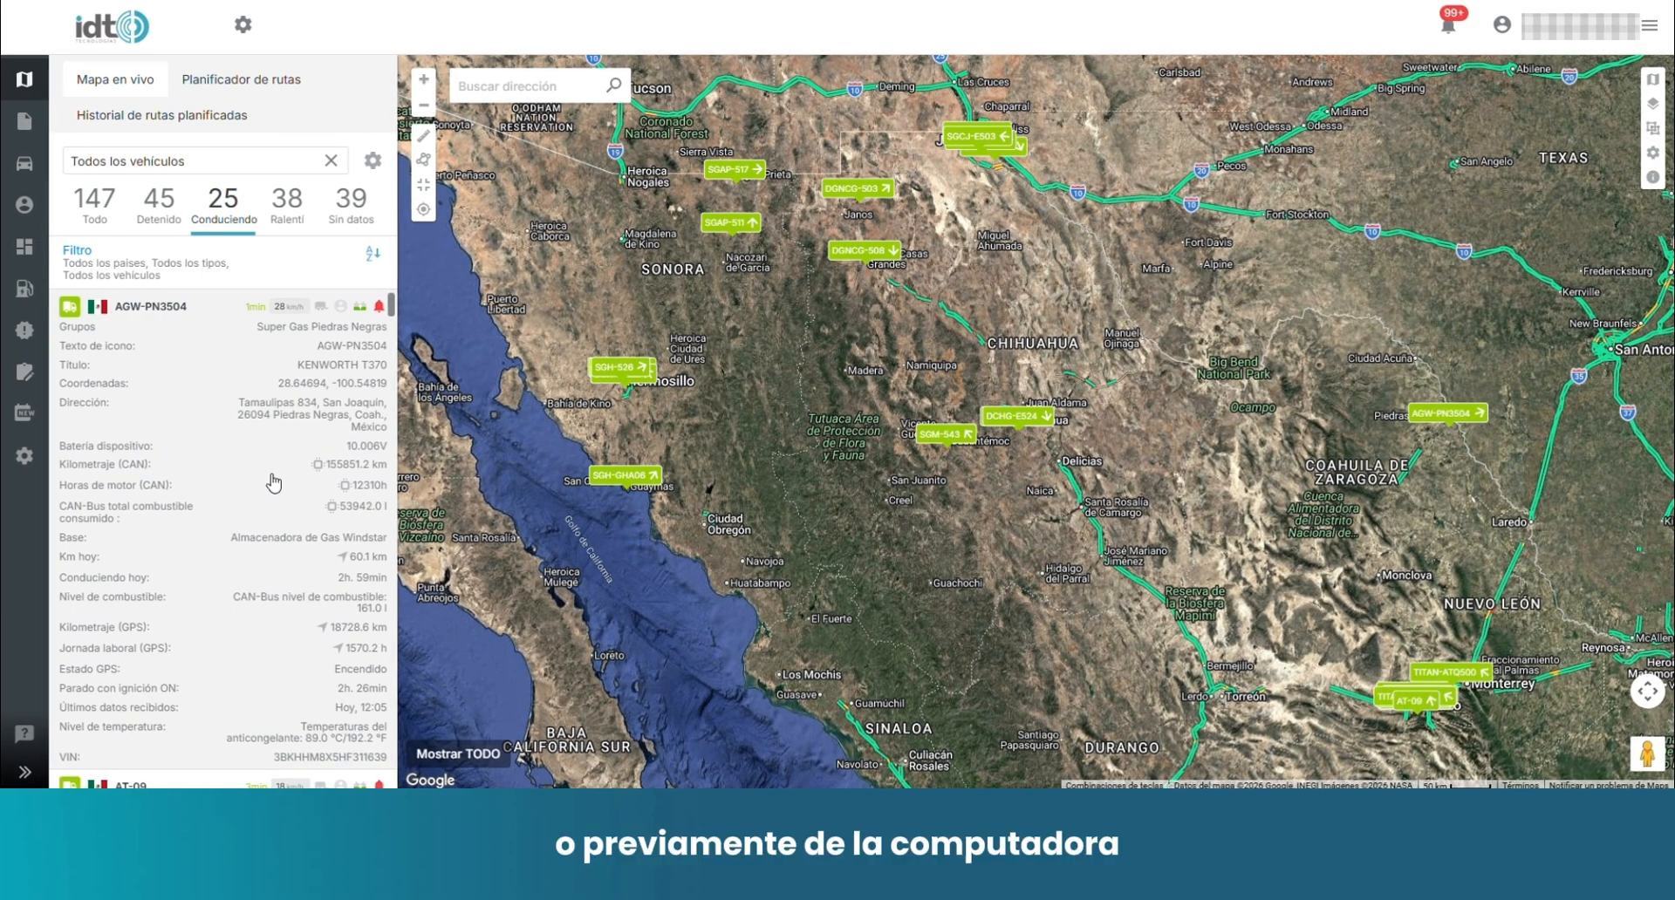
Step: Look through the list of moving vehicles and open the details of vehicle AGW-PN3504
scroll(275, 471, down, 1)
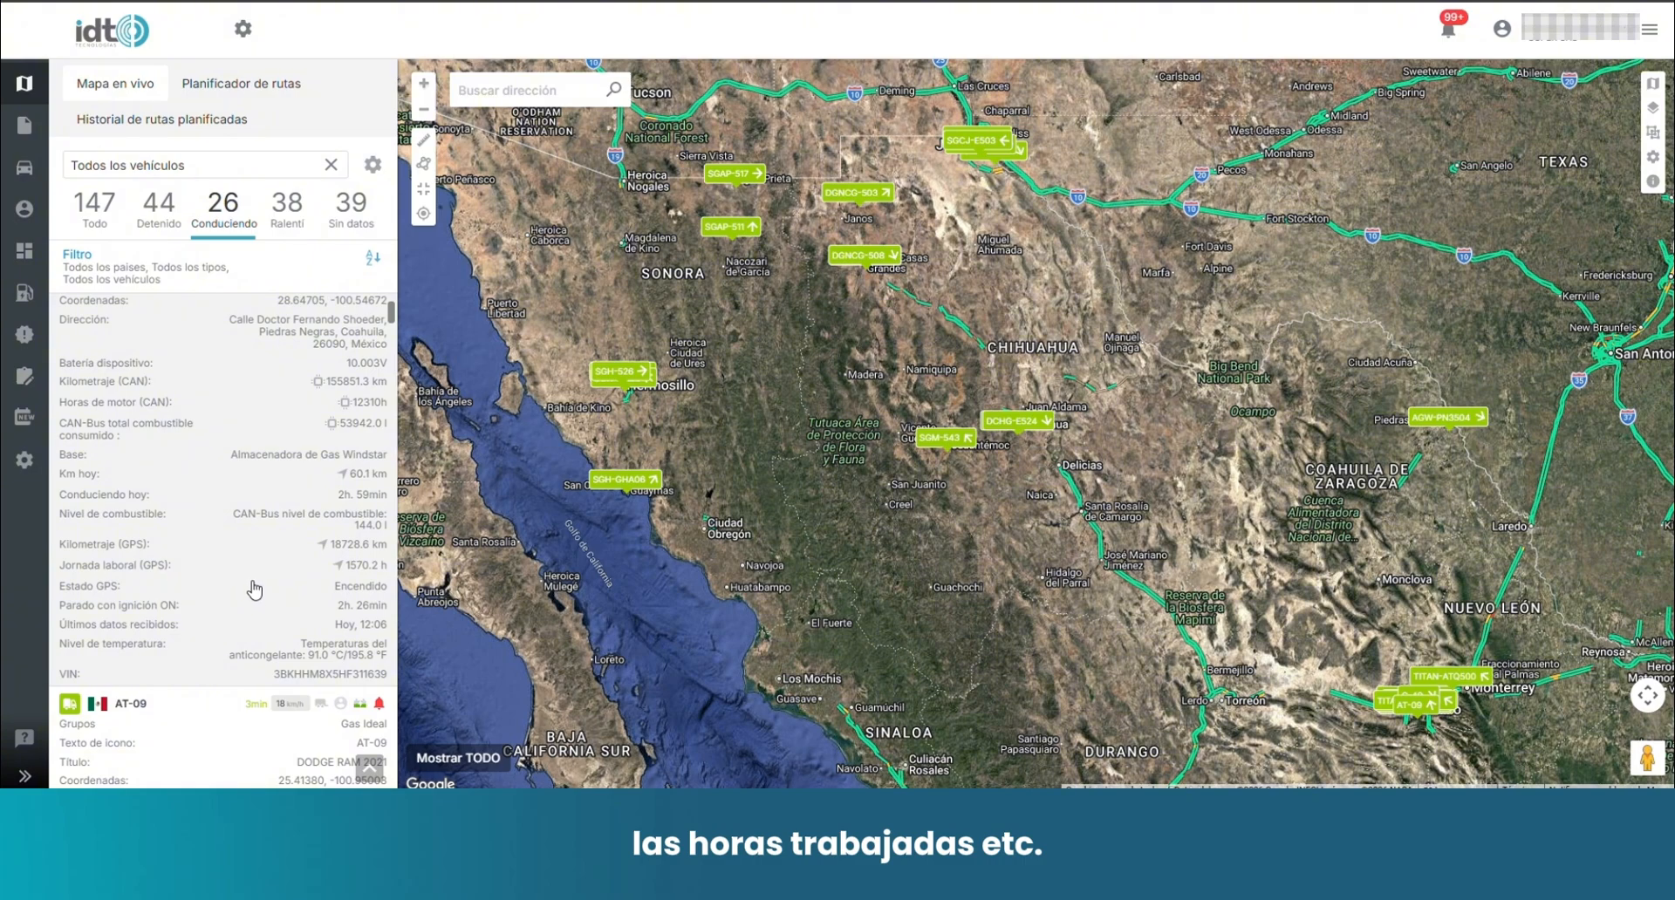
scroll(282, 473, down, 2)
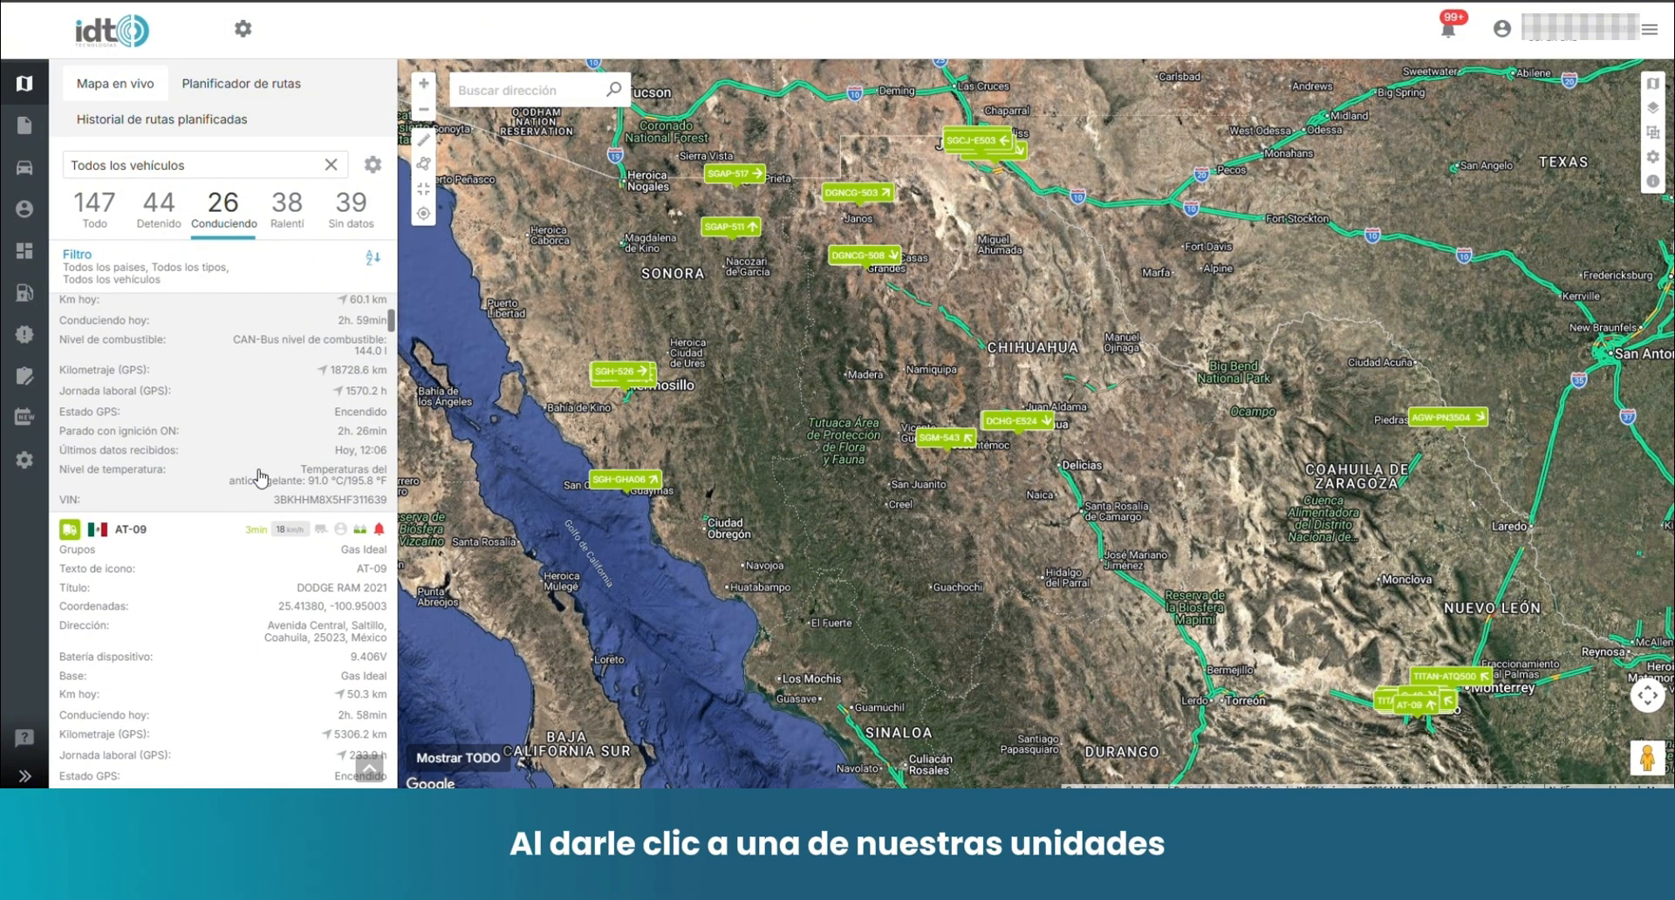
click(282, 474)
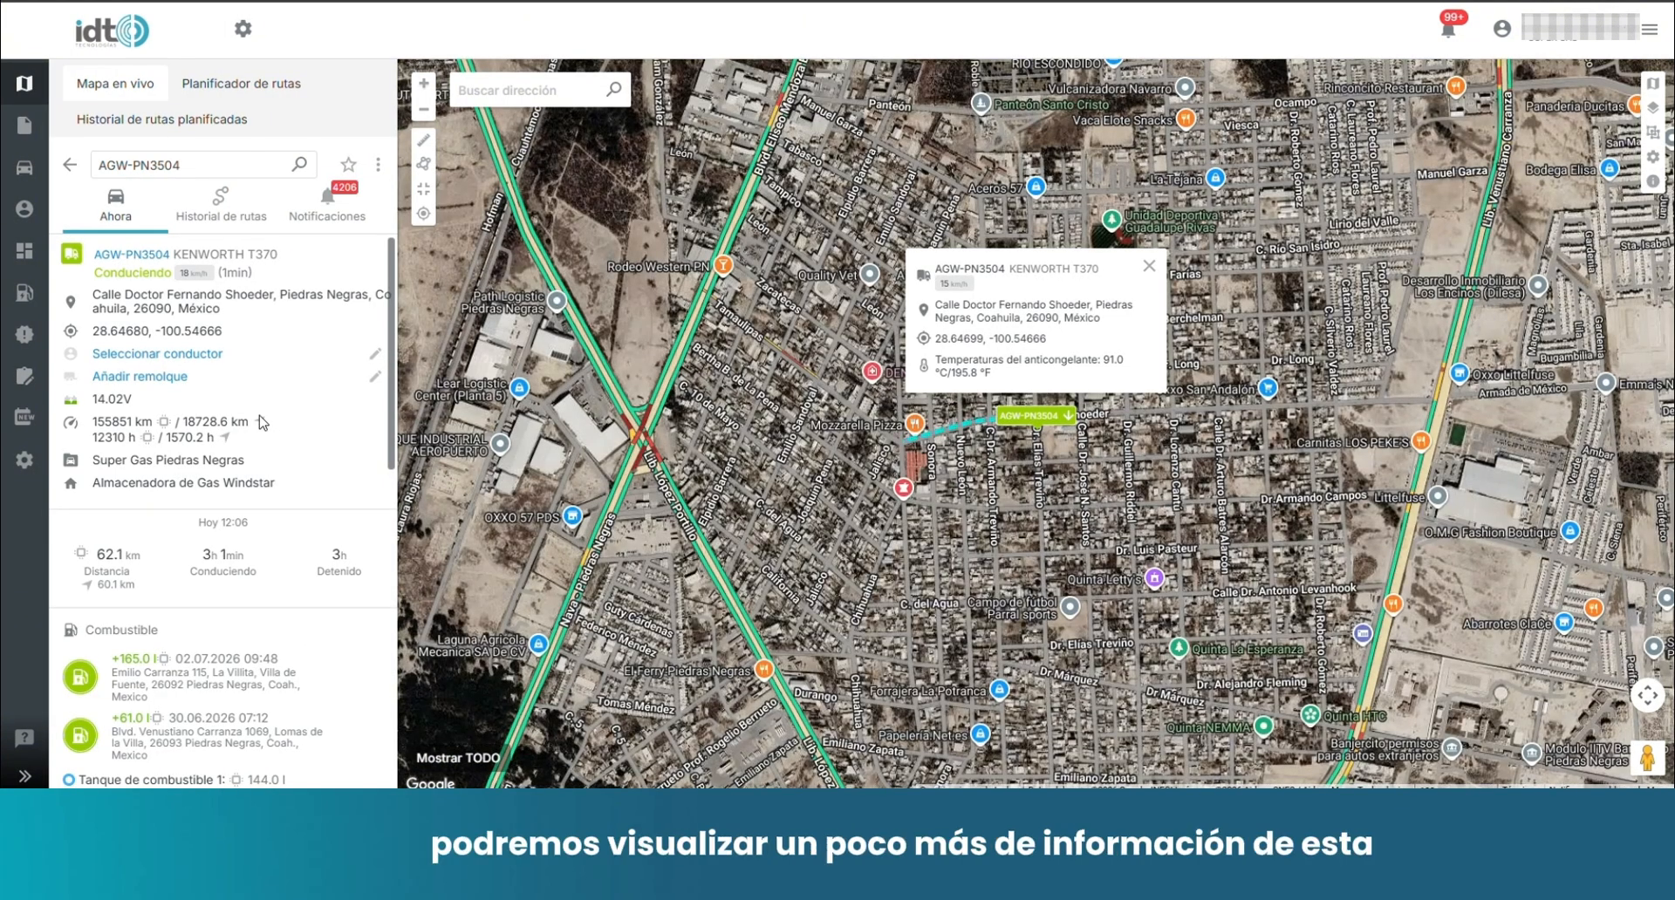
Step: Review the vehicle's location, mileage, engine hours, assigned group and base, daily driving summary and fuel records
scroll(260, 423, down, 1)
scroll(259, 423, up, 1)
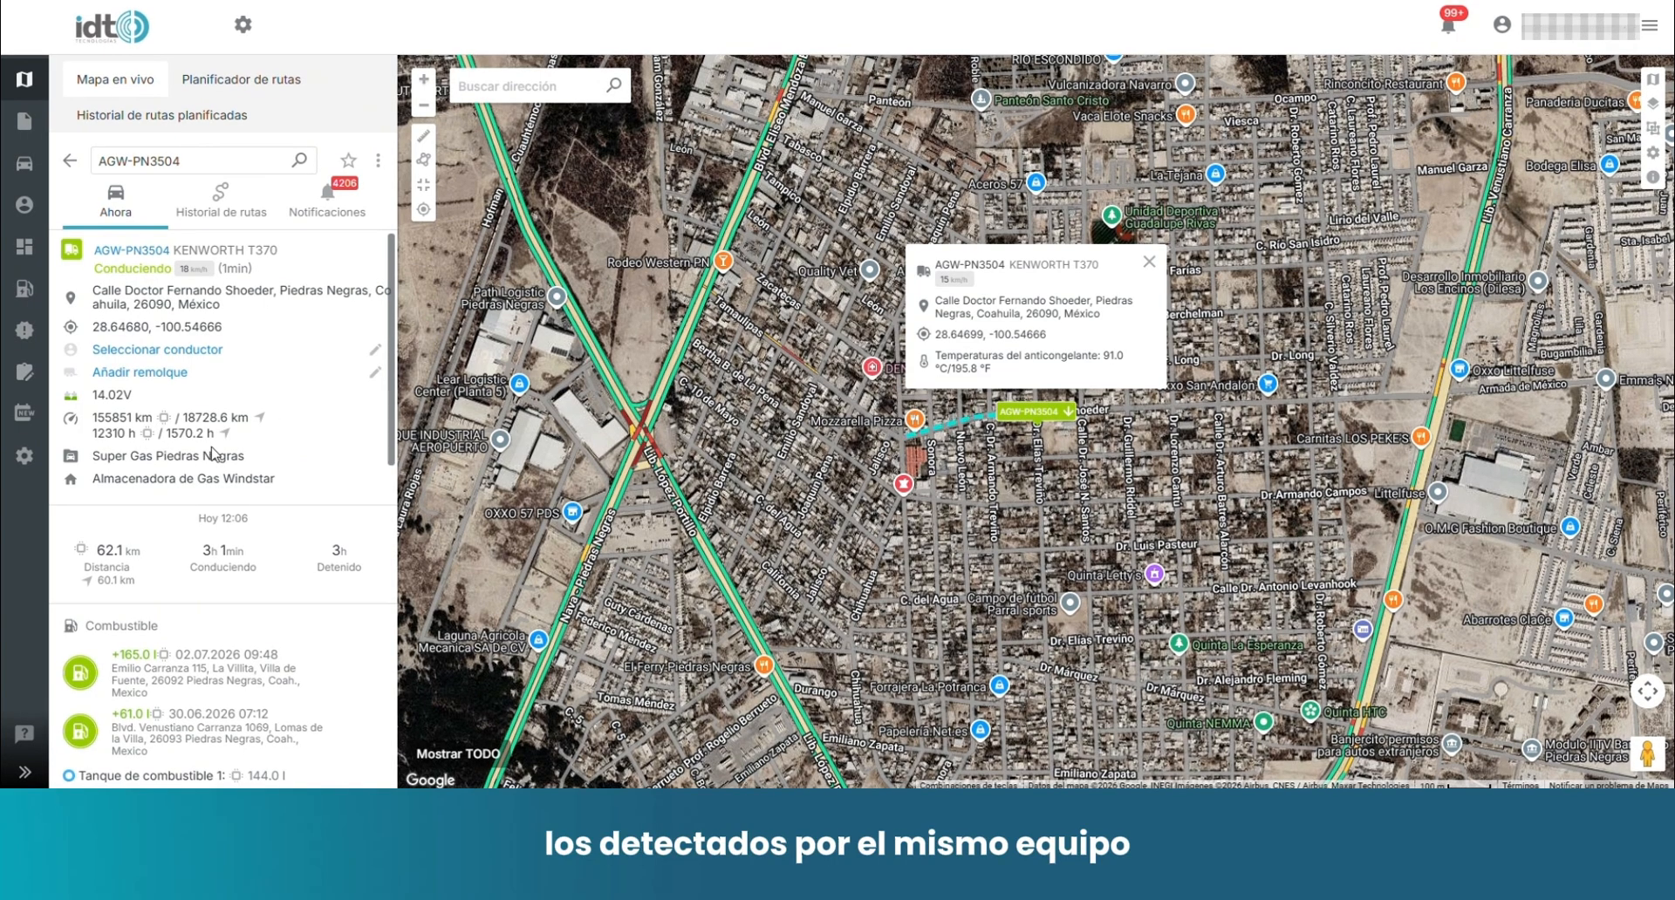
scroll(290, 439, down, 3)
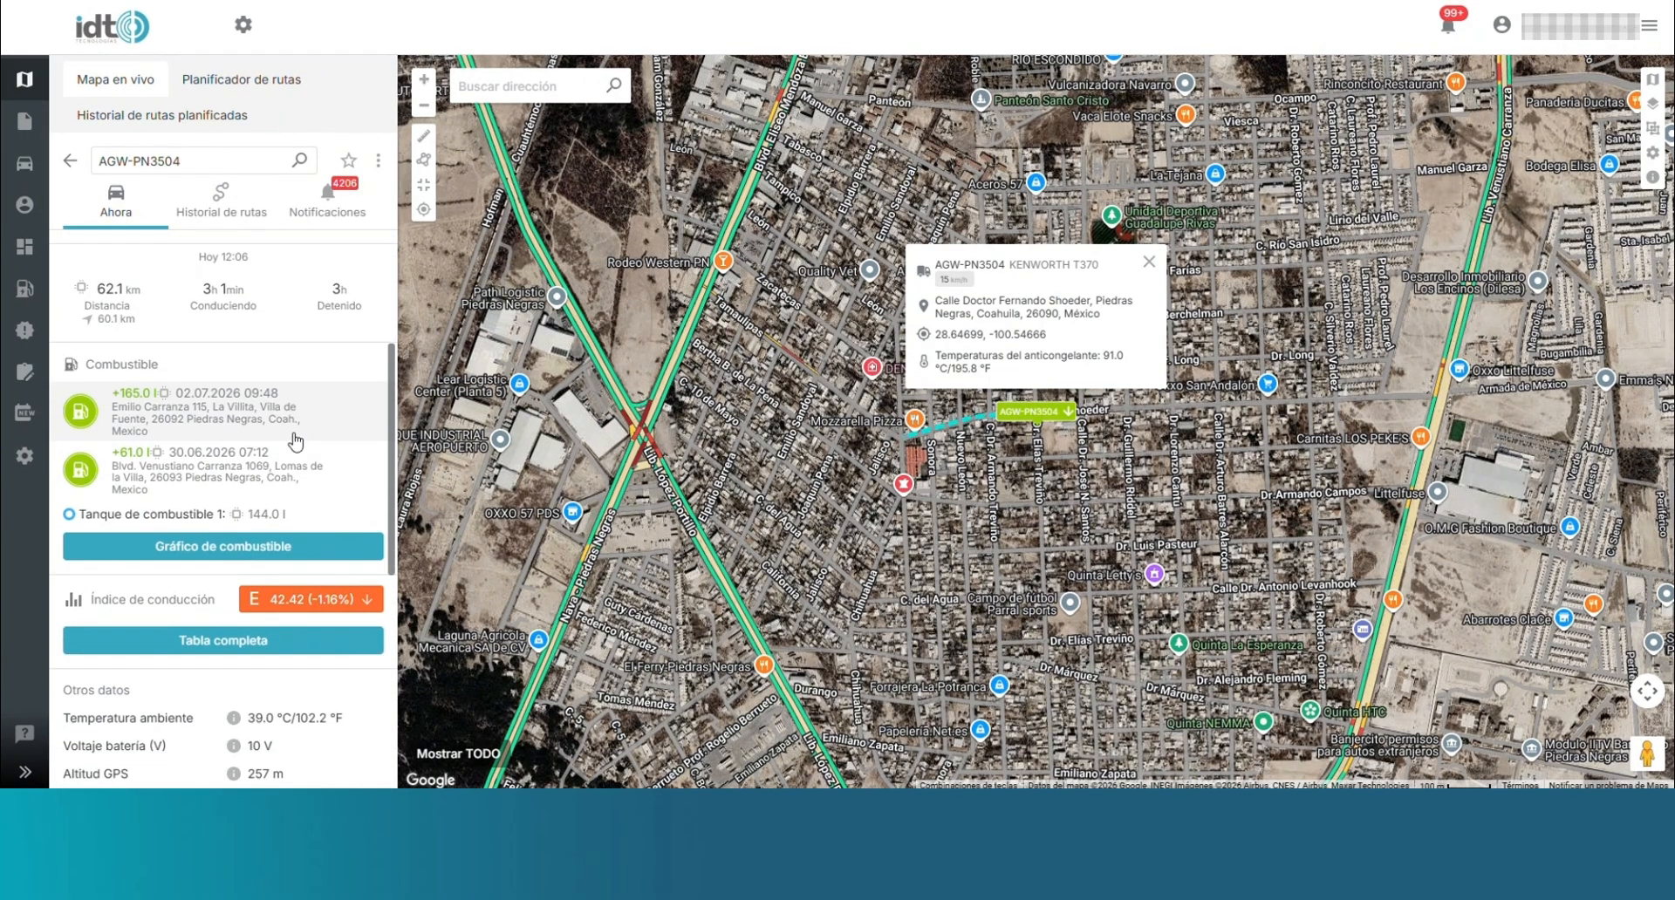
scroll(290, 439, up, 2)
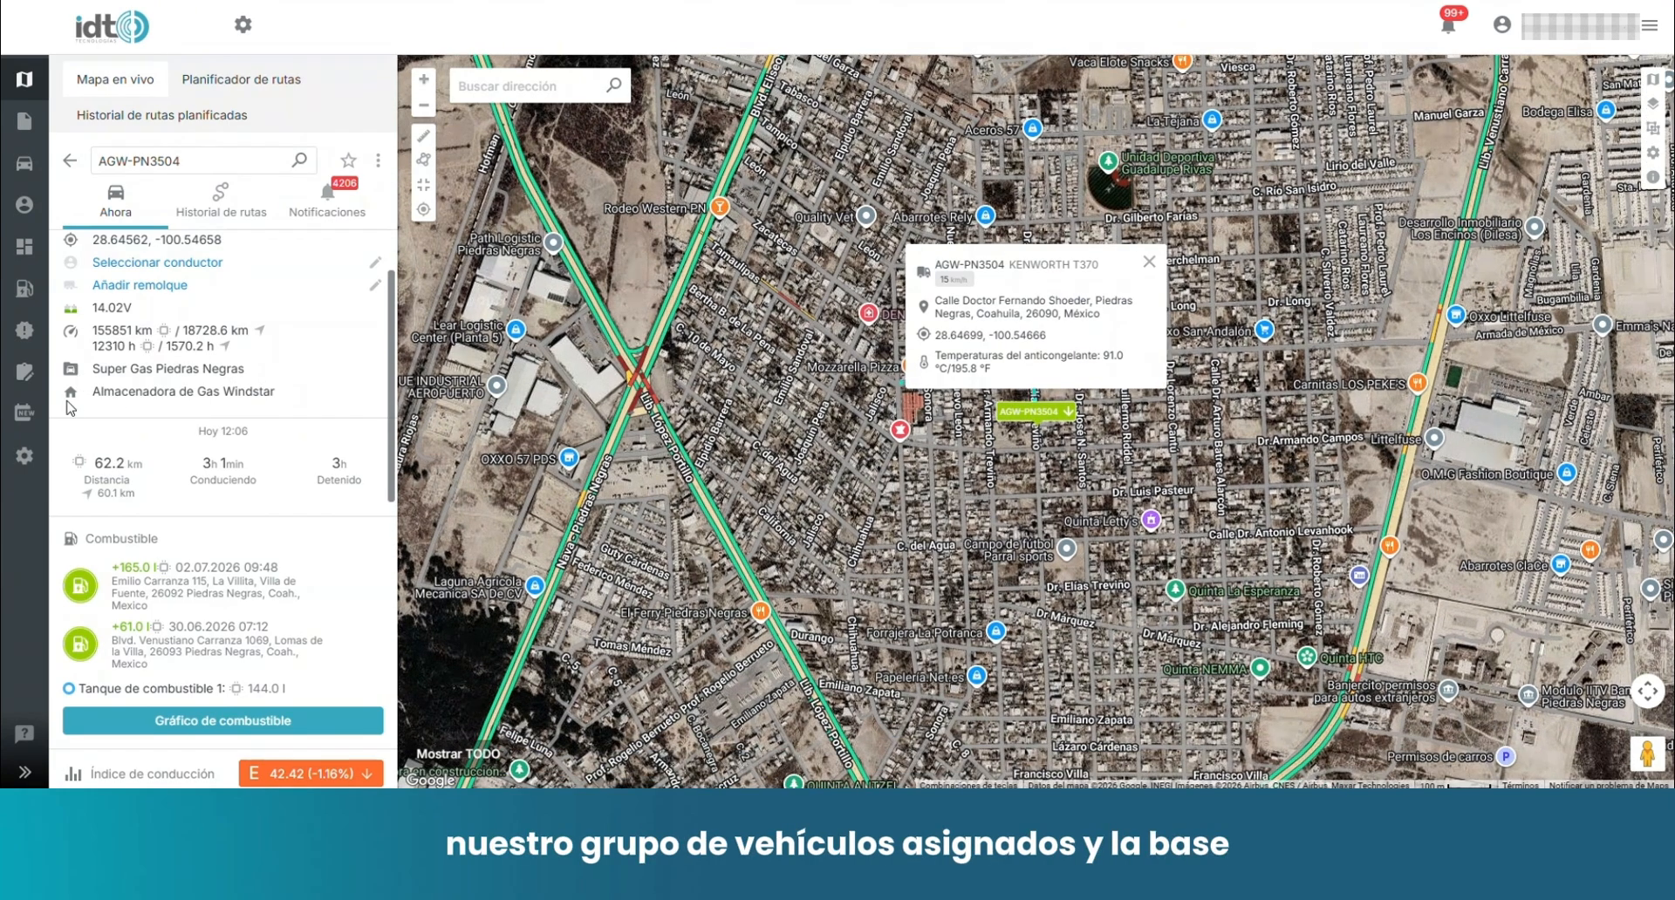
scroll(274, 410, down, 1)
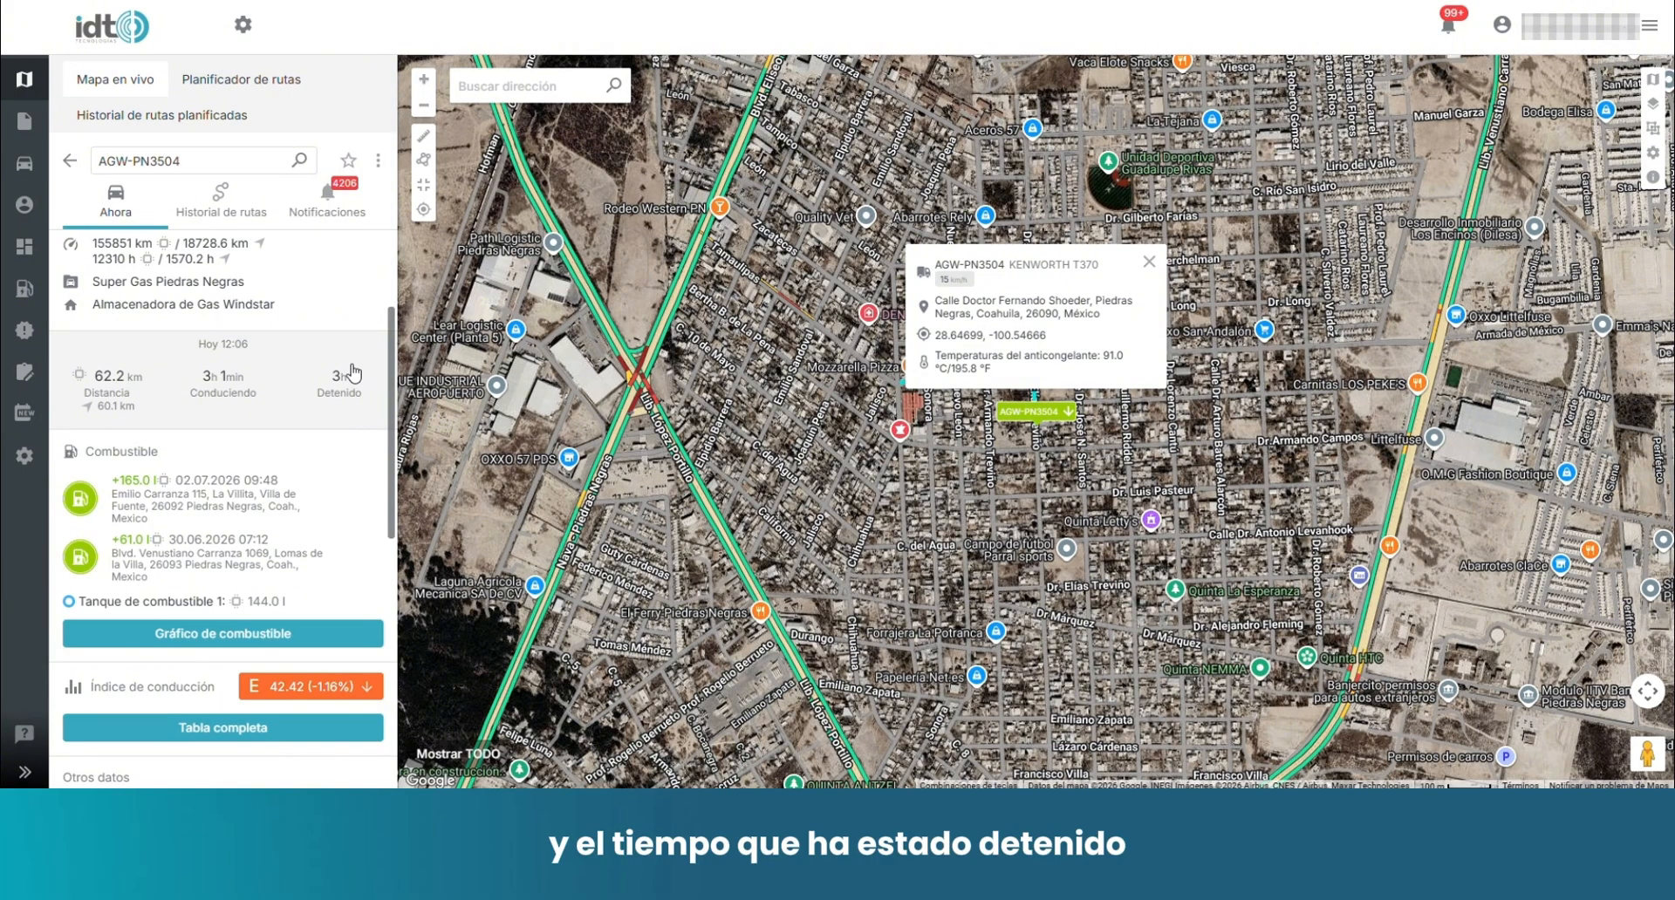
scroll(312, 428, down, 1)
scroll(314, 431, down, 2)
scroll(318, 432, down, 2)
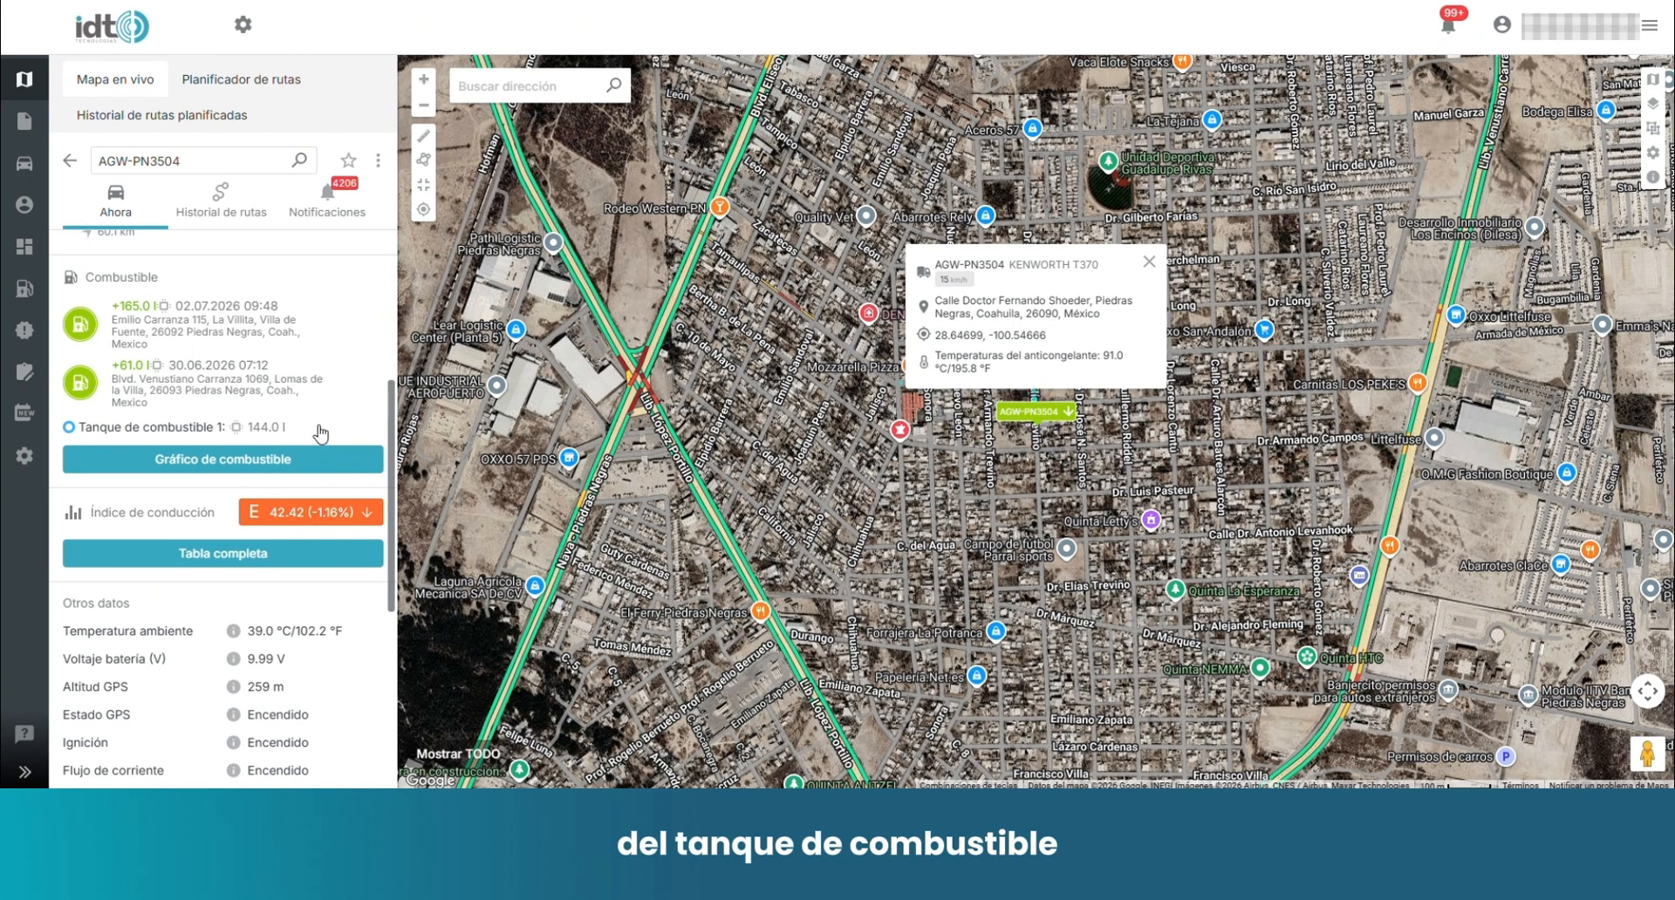
Step: Examine the vehicle's driving index, battery and ignition data, CAN-Bus information, temperature sensors and tracking link option
scroll(297, 307, down, 2)
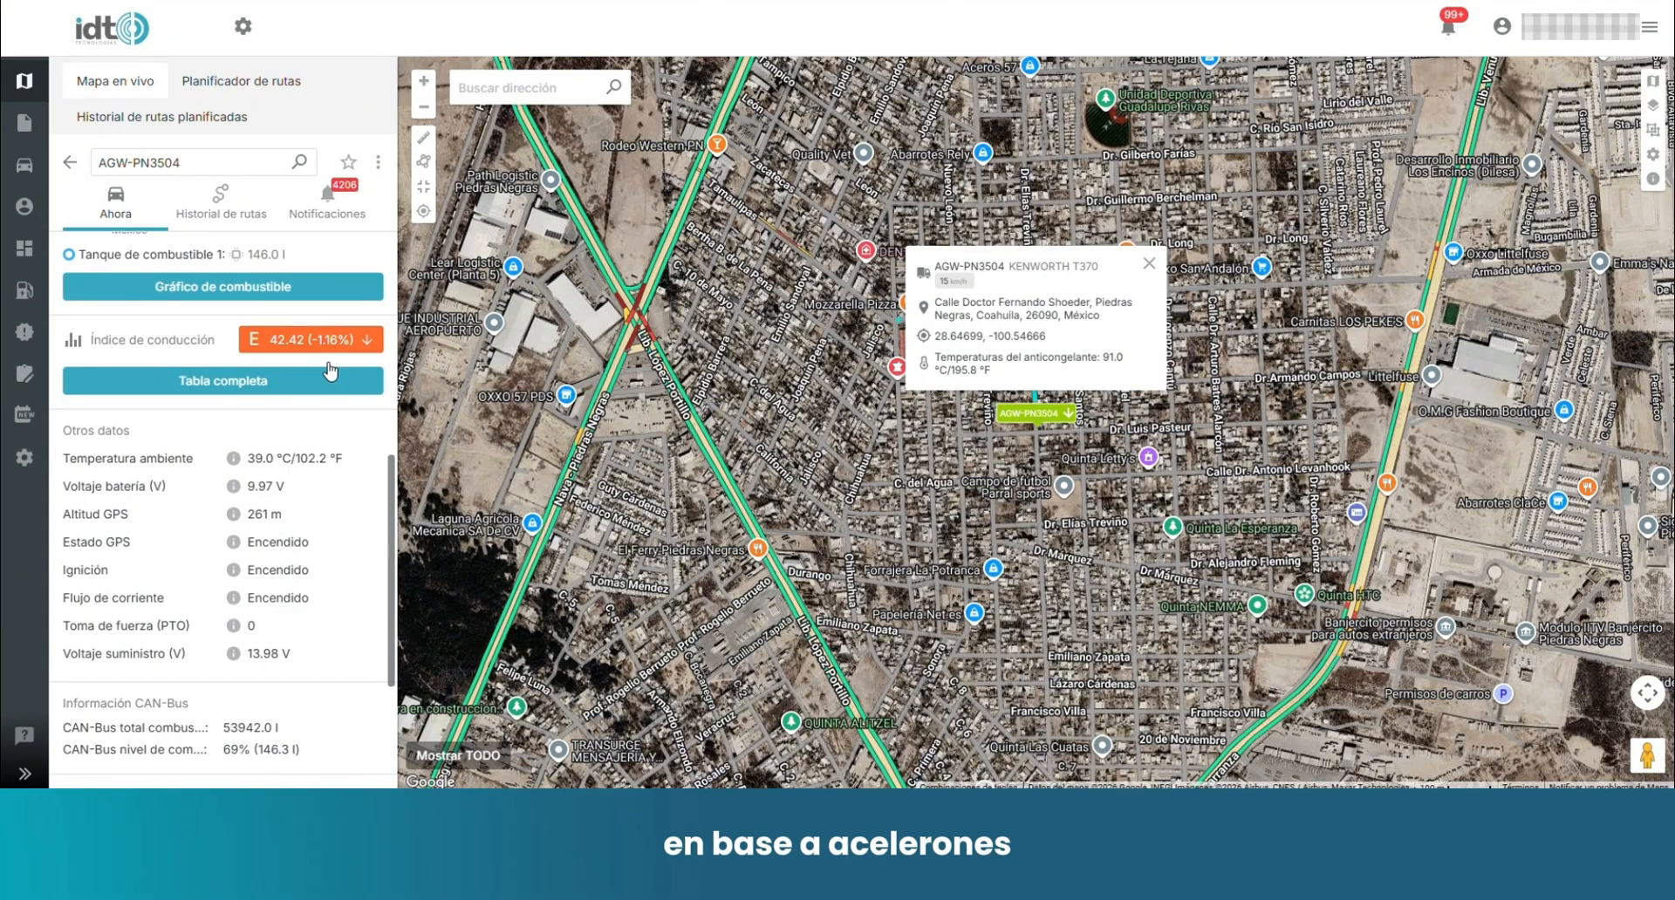
scroll(200, 404, down, 1)
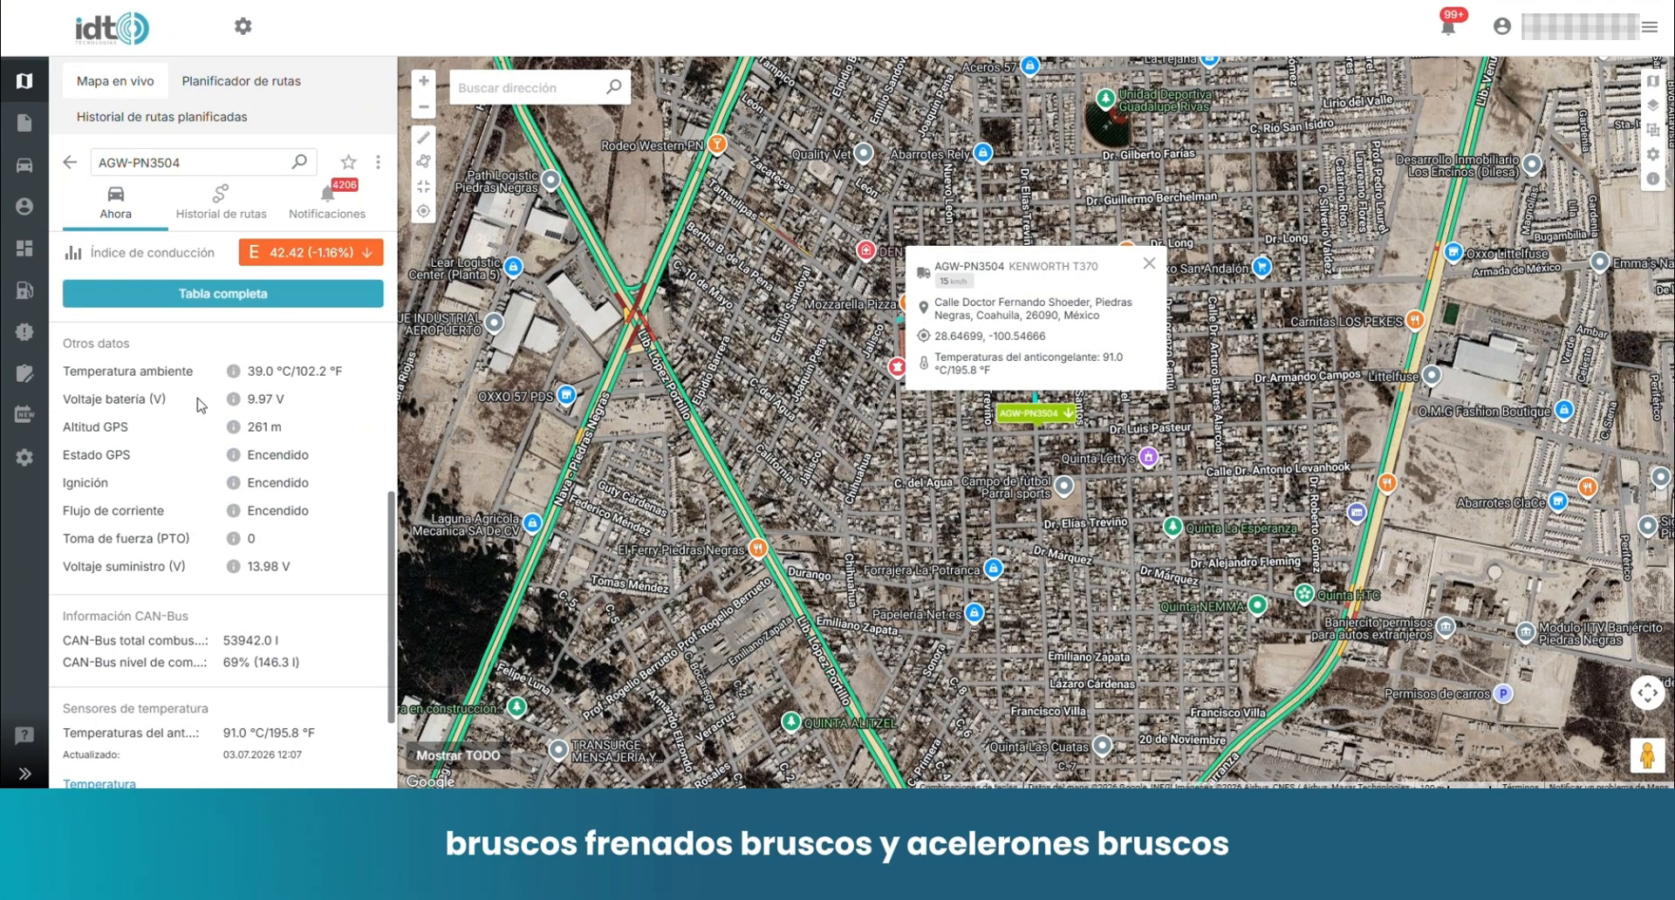
scroll(201, 404, down, 1)
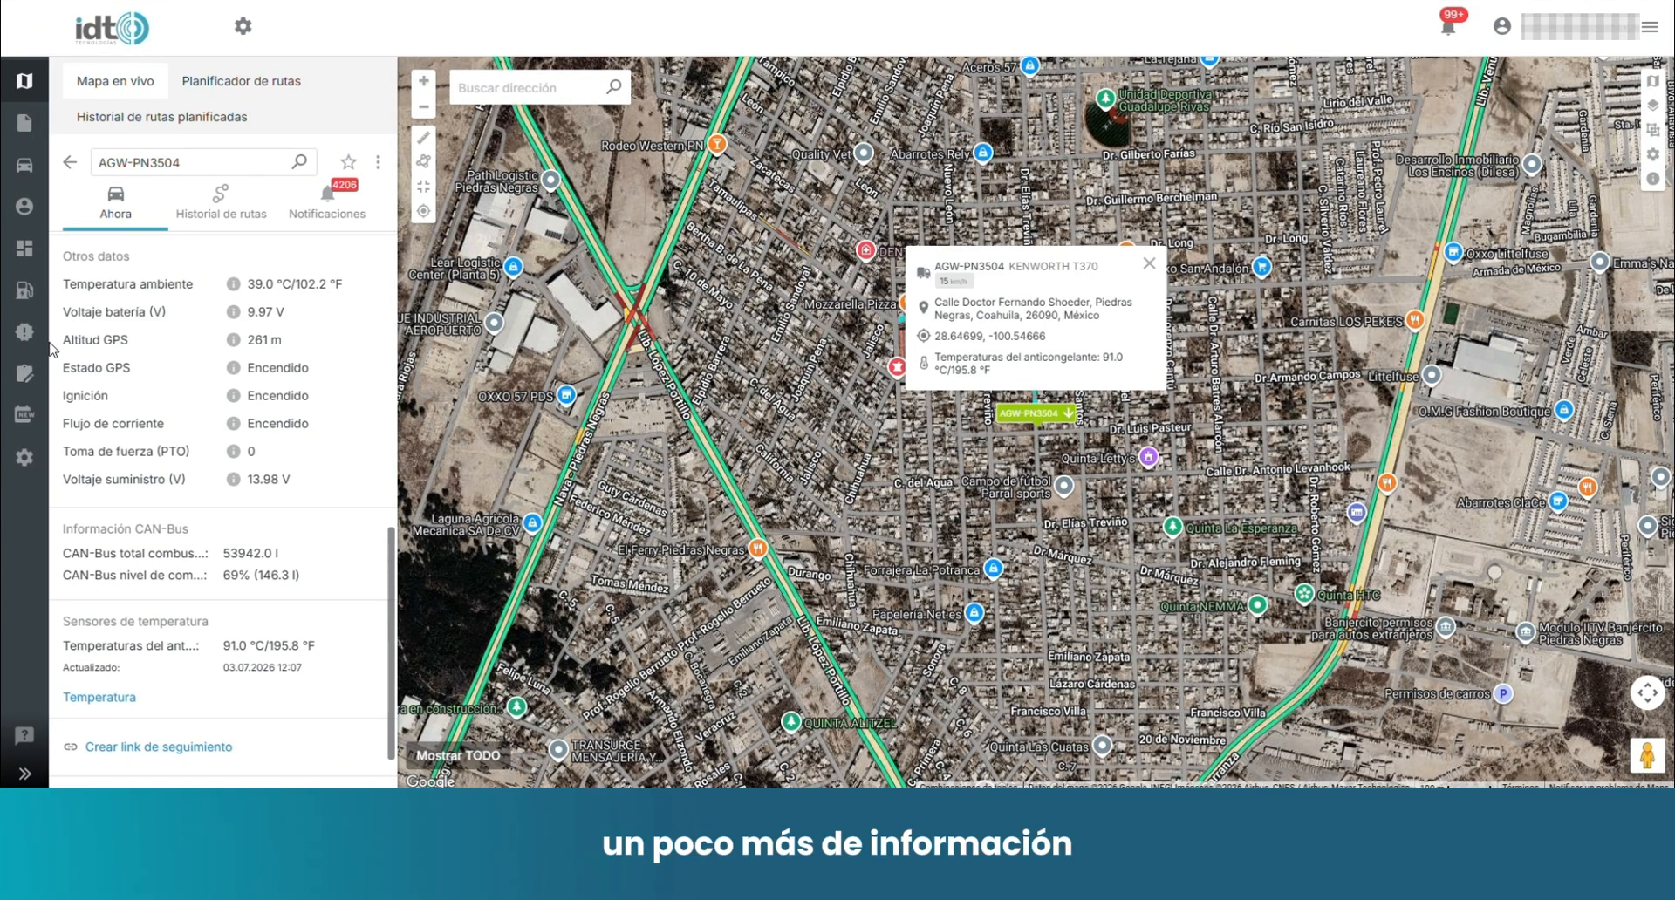
scroll(381, 443, up, 1)
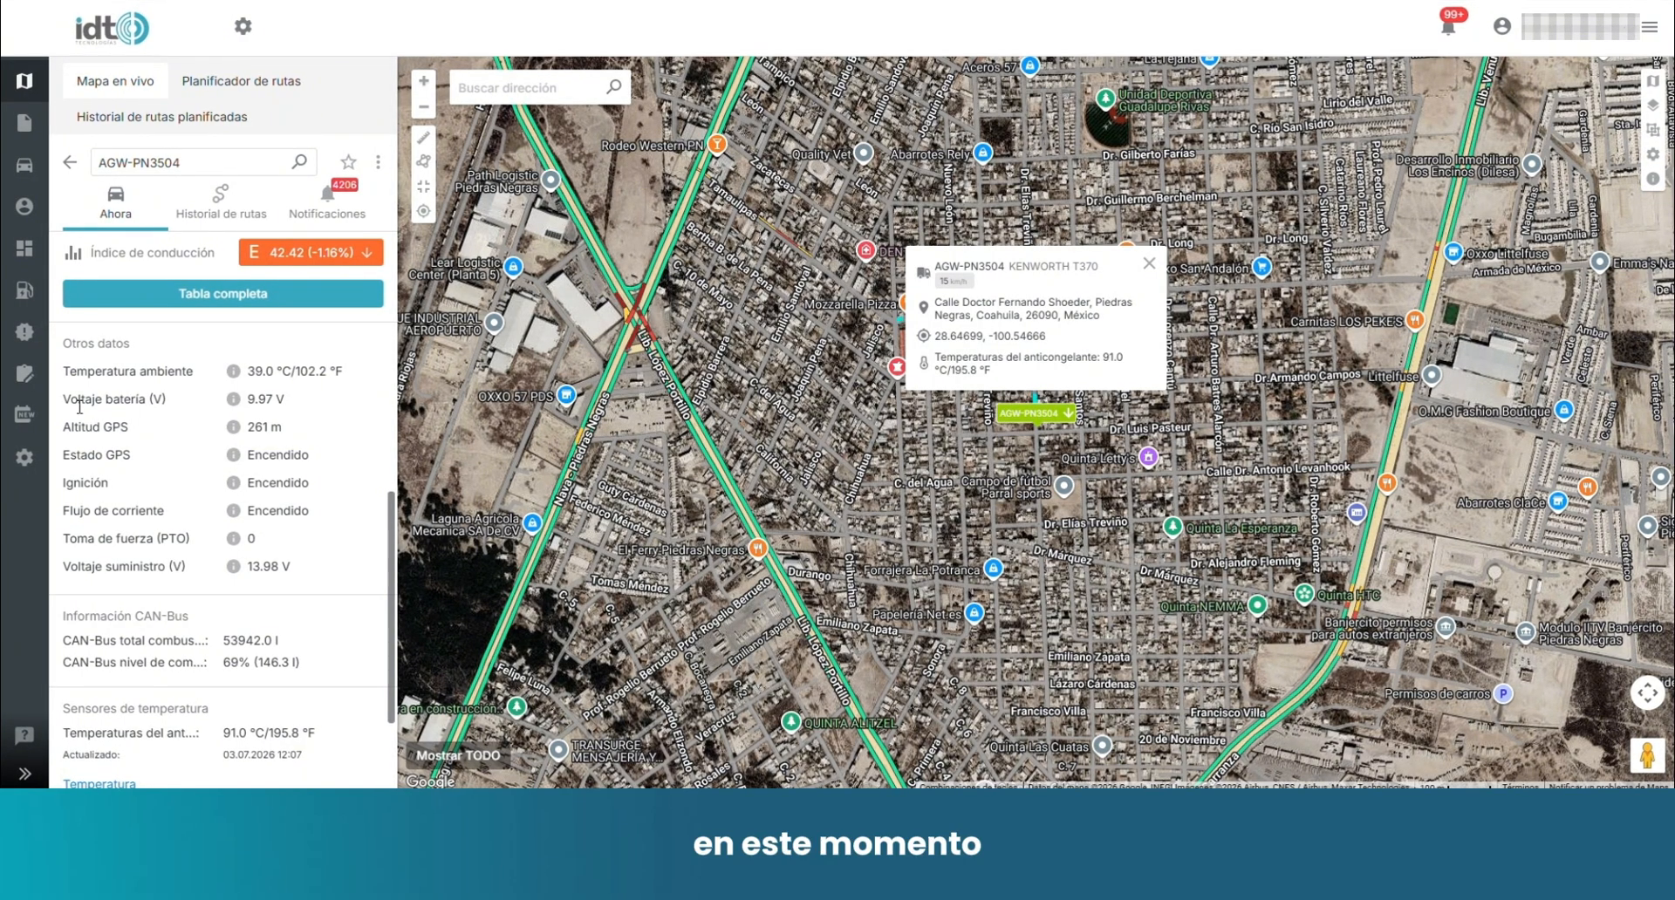
scroll(174, 407, down, 1)
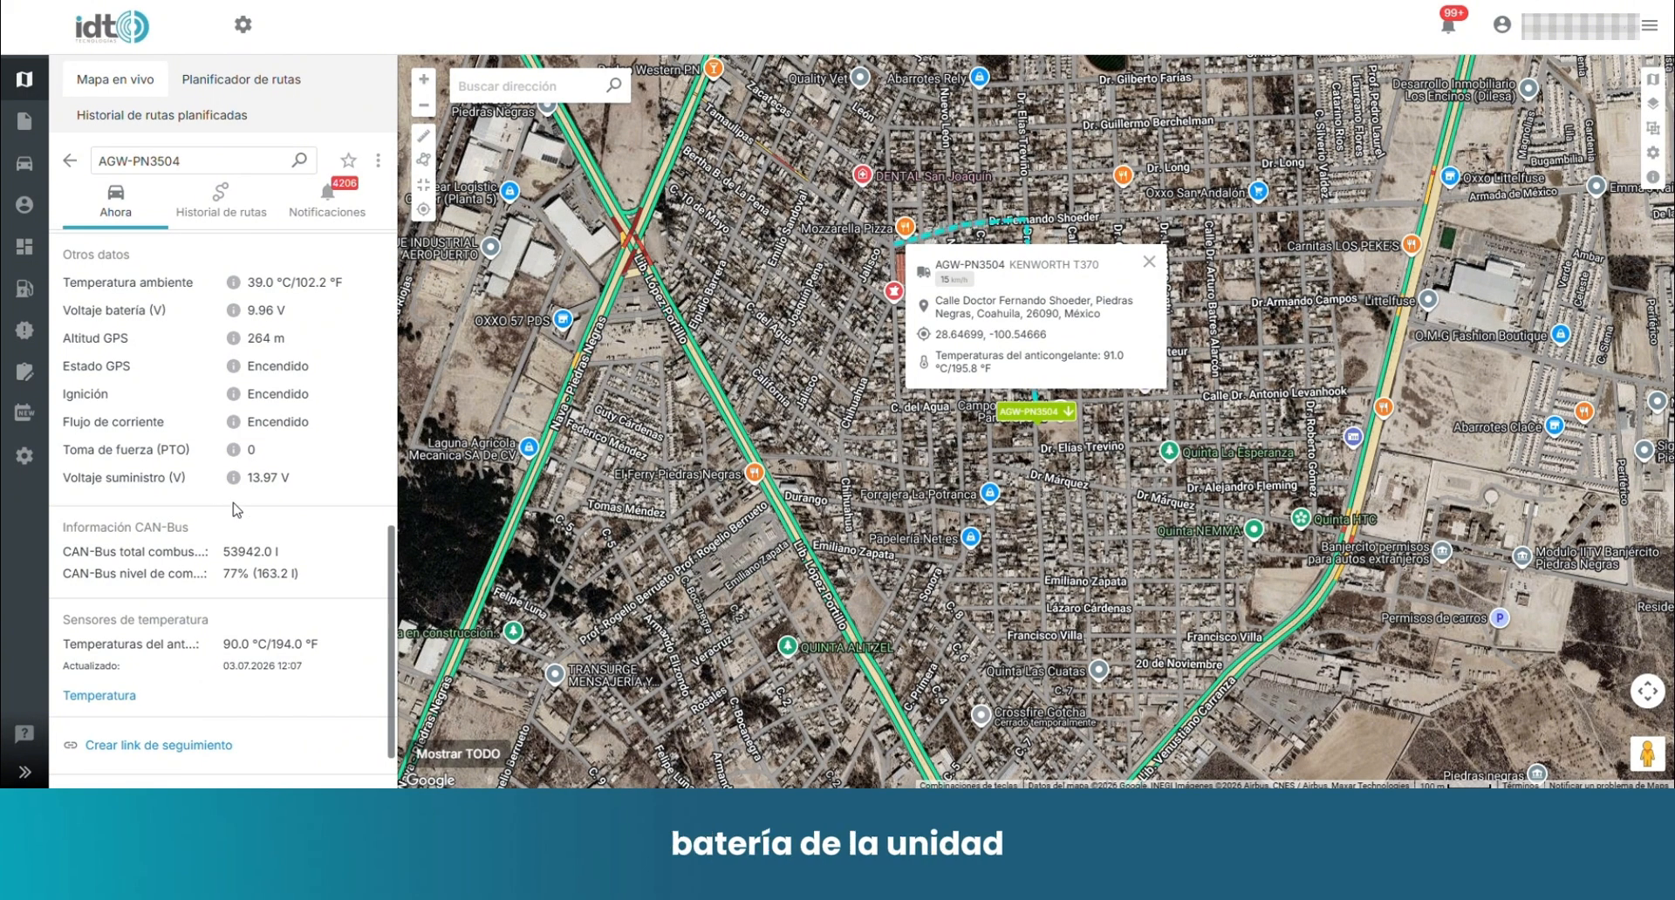
scroll(296, 514, down, 1)
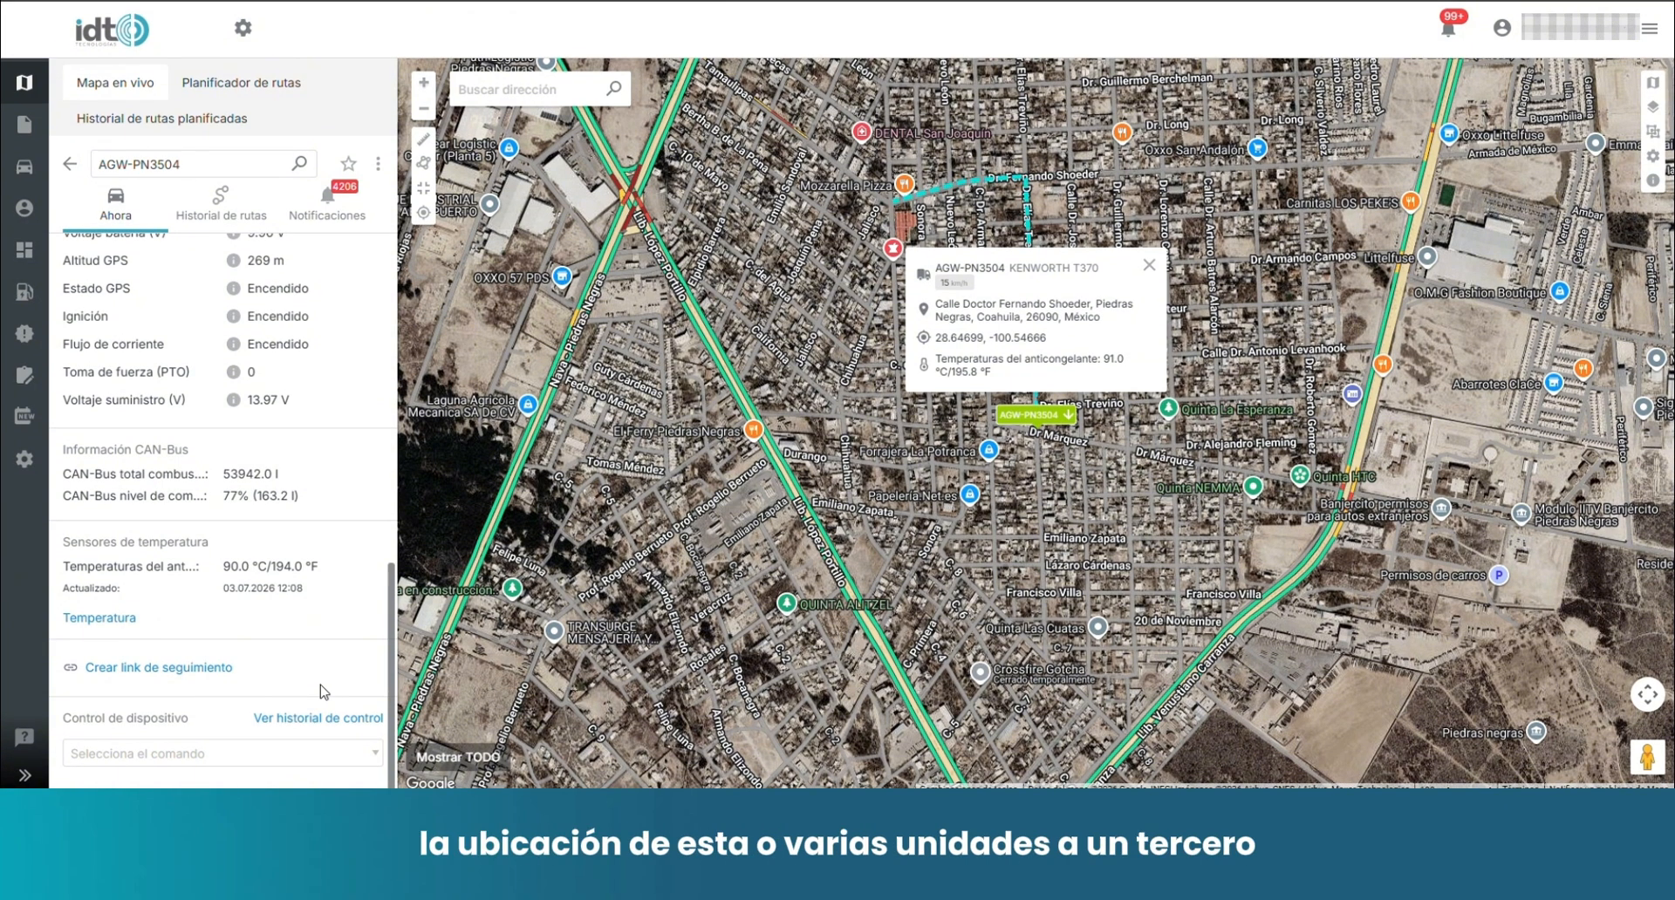
Step: Inspect the Reboot (default) device command and switch the selection to GetStatus (default) without sending either
click(284, 753)
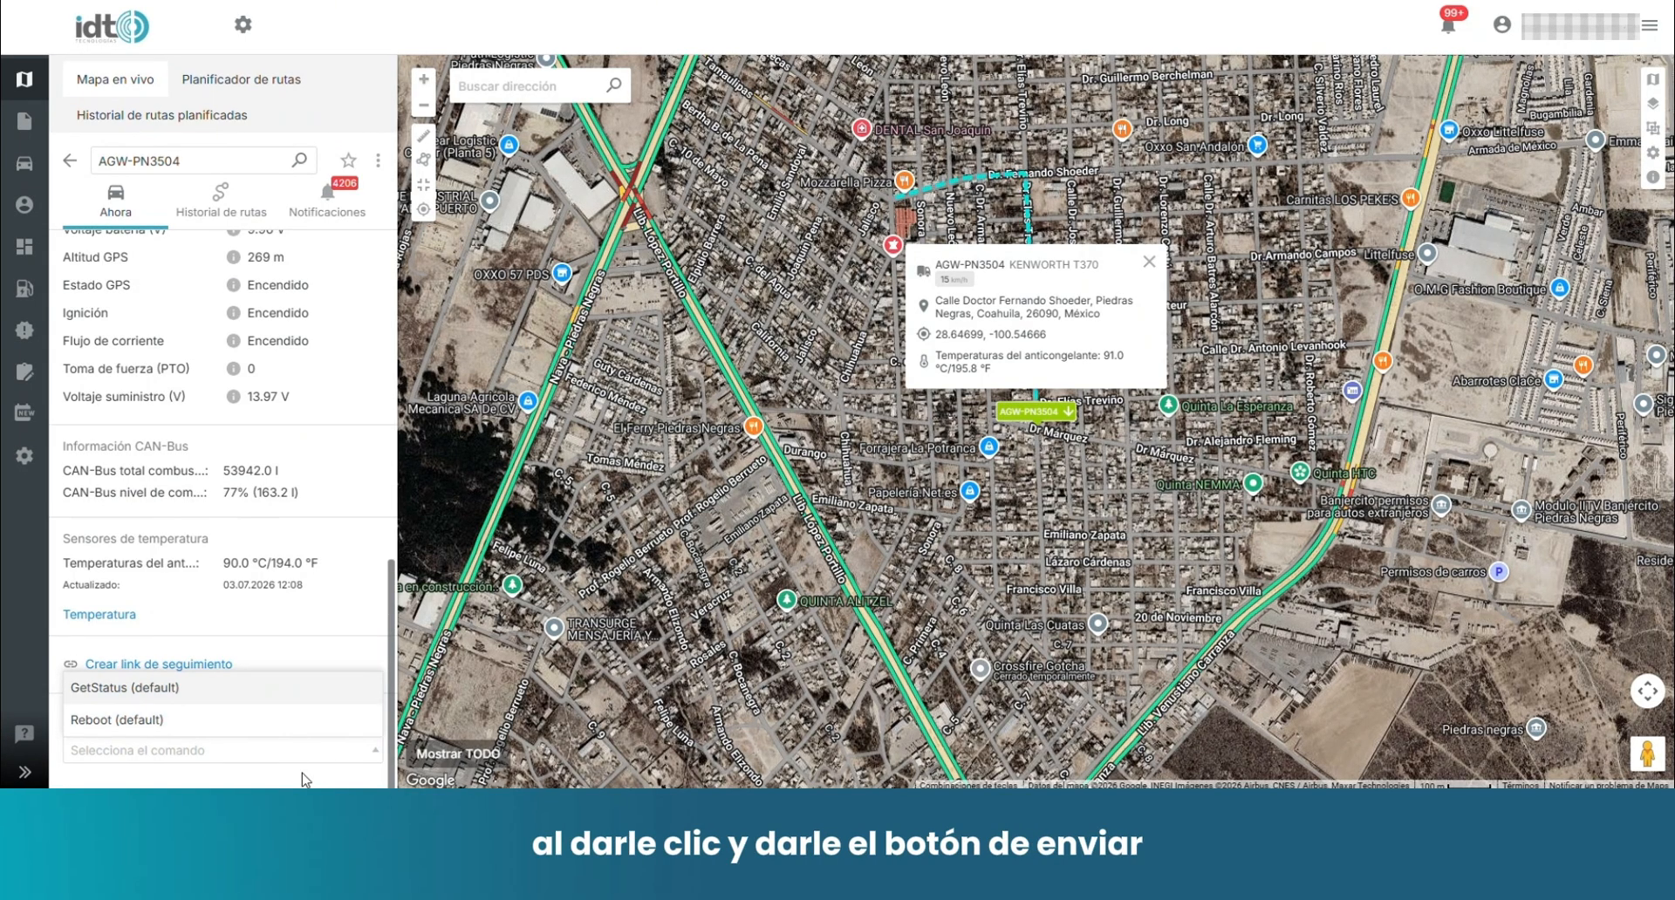
click(292, 719)
scroll(224, 691, down, 2)
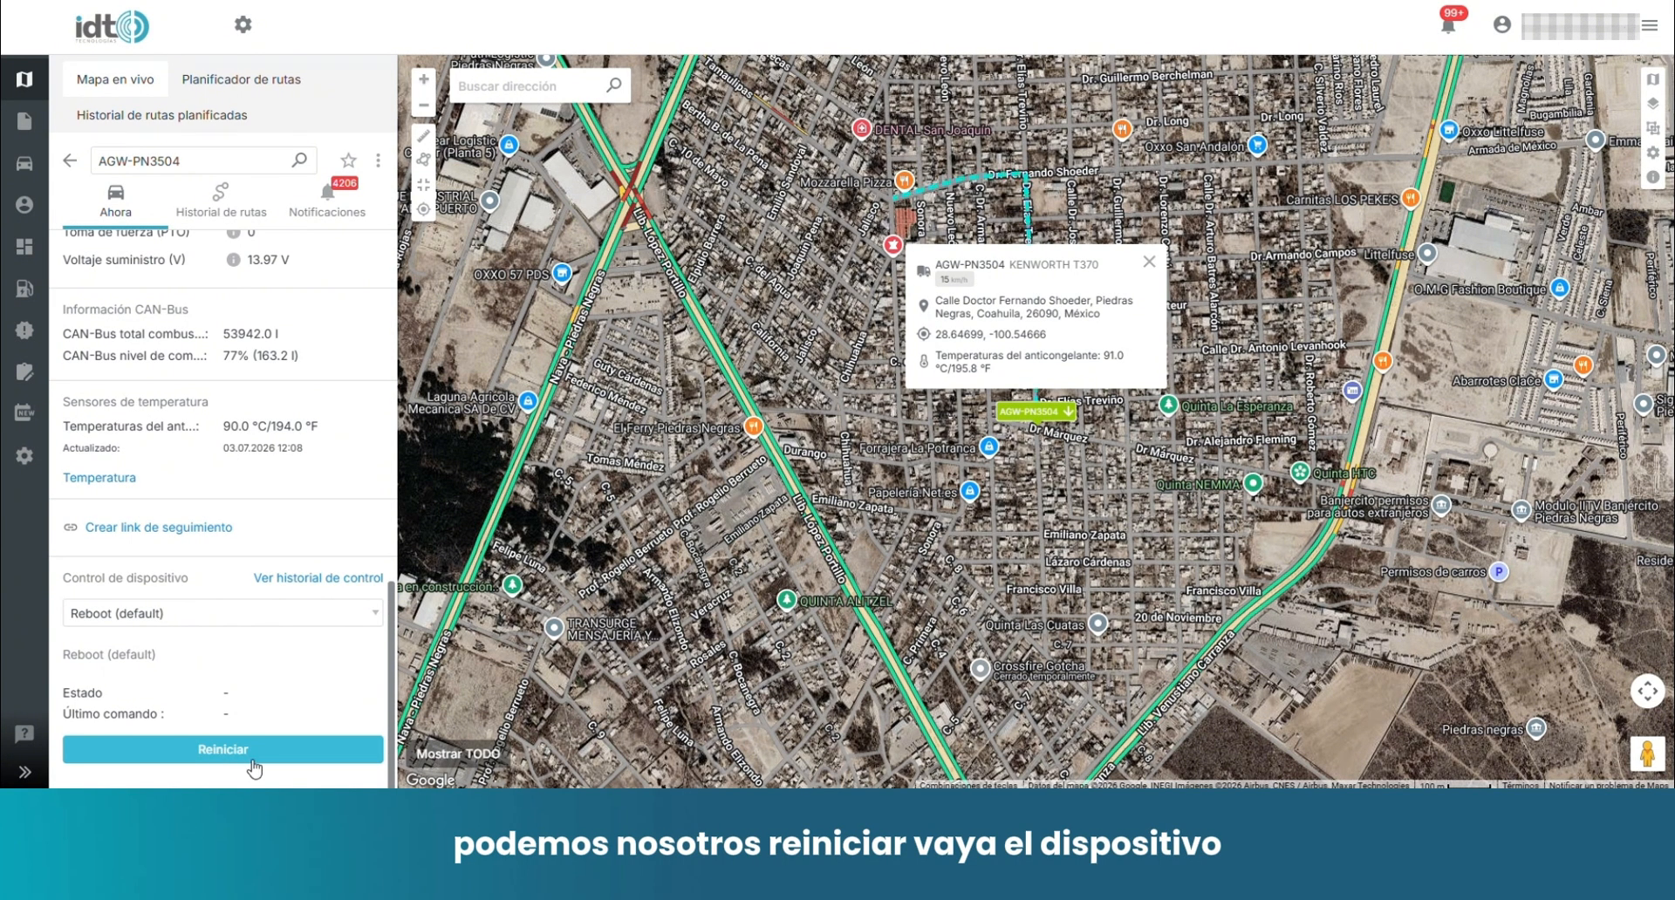
click(253, 620)
click(232, 563)
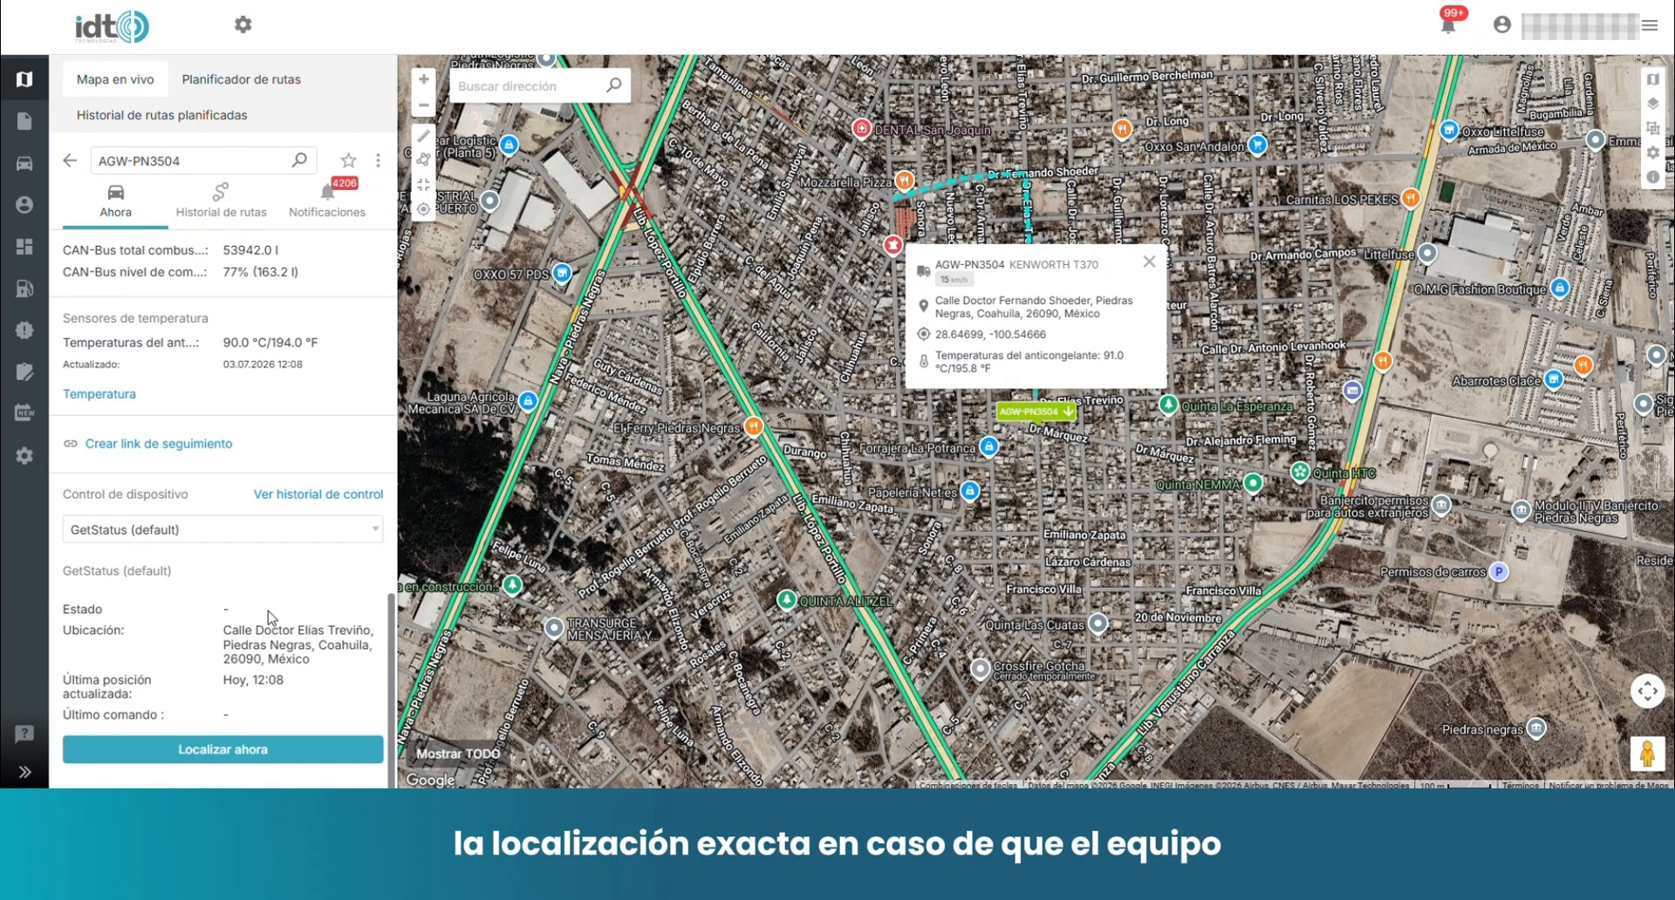
scroll(270, 618, up, 10)
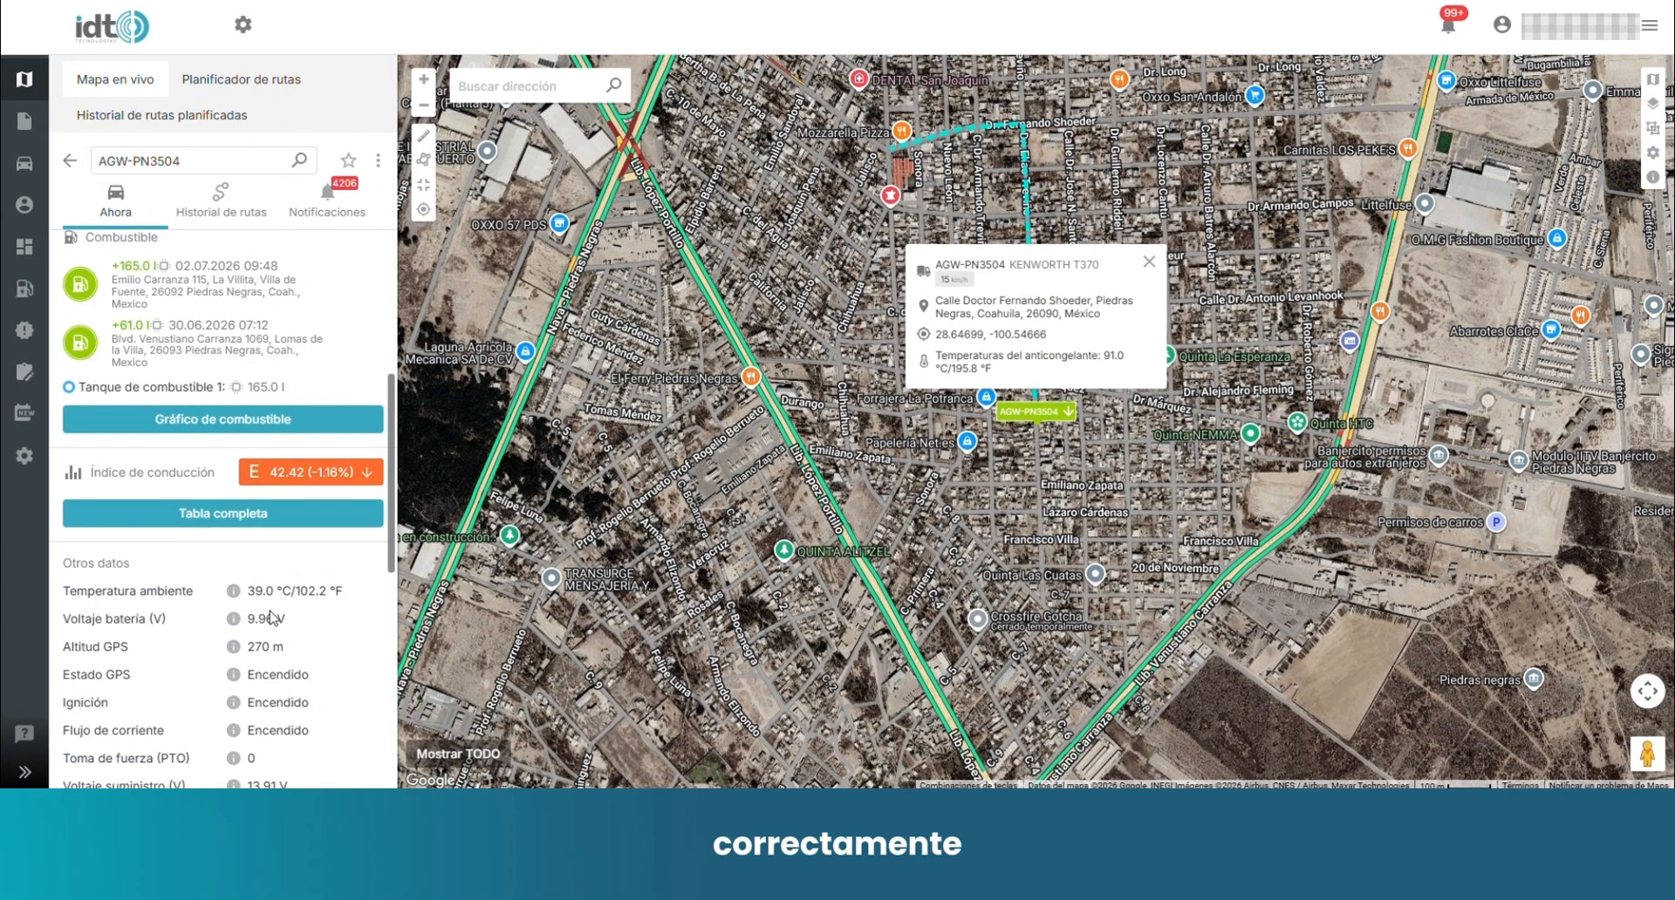
scroll(270, 618, up, 3)
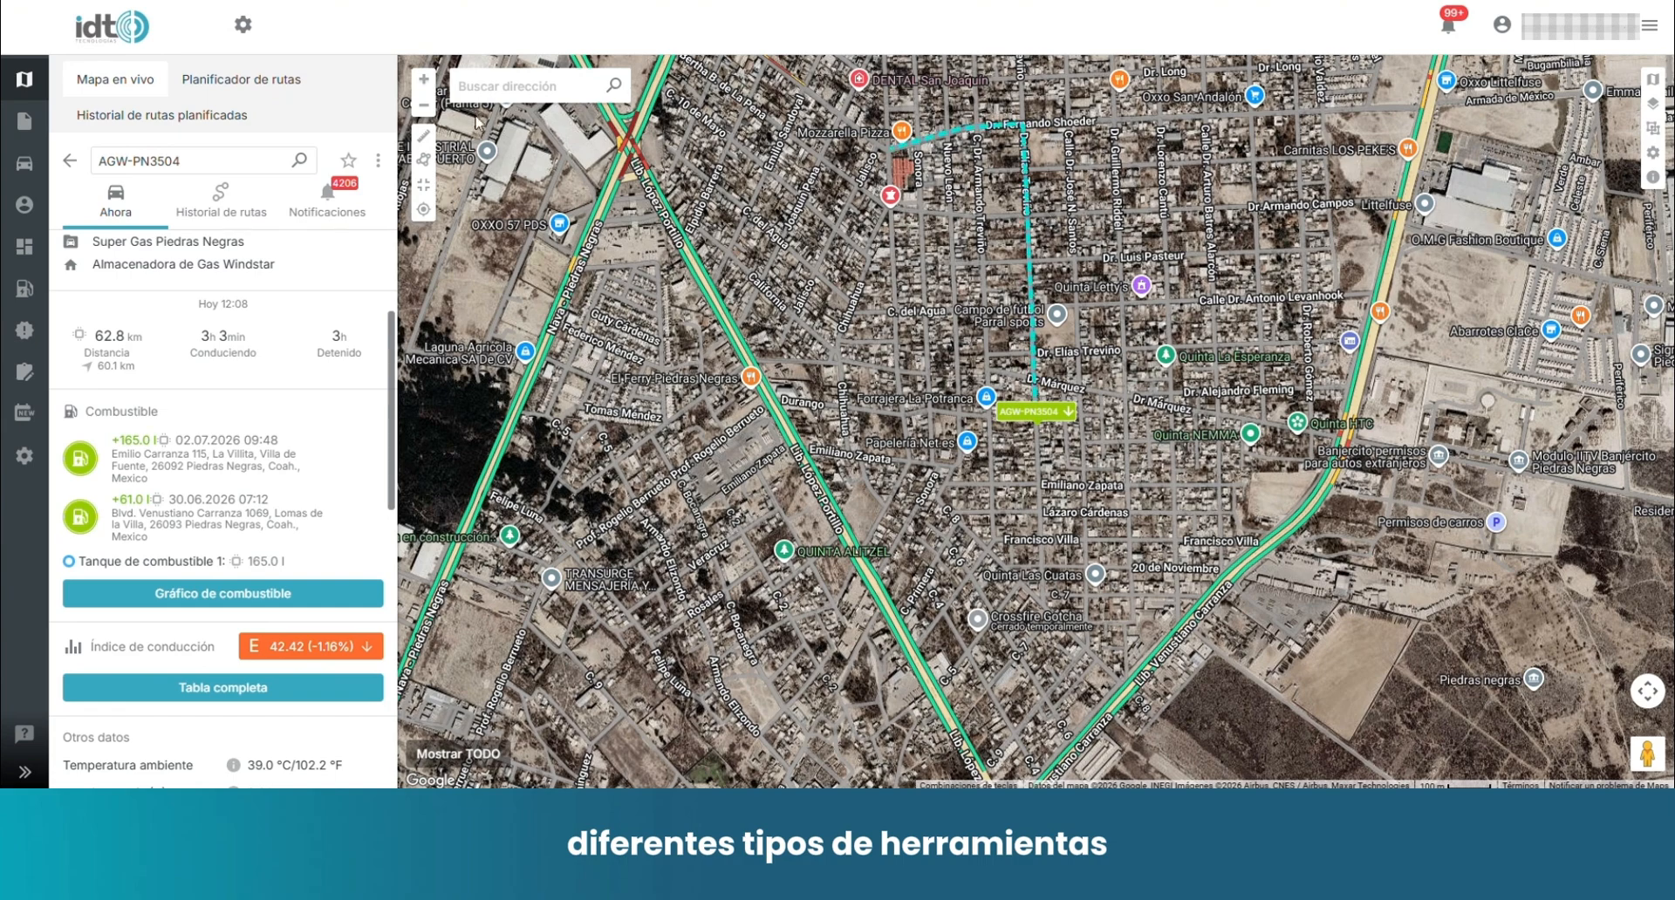
Step: Measure the distance on the map along Lib. López Portillo down to its junction with Lib. Venustiano Carranza
click(424, 136)
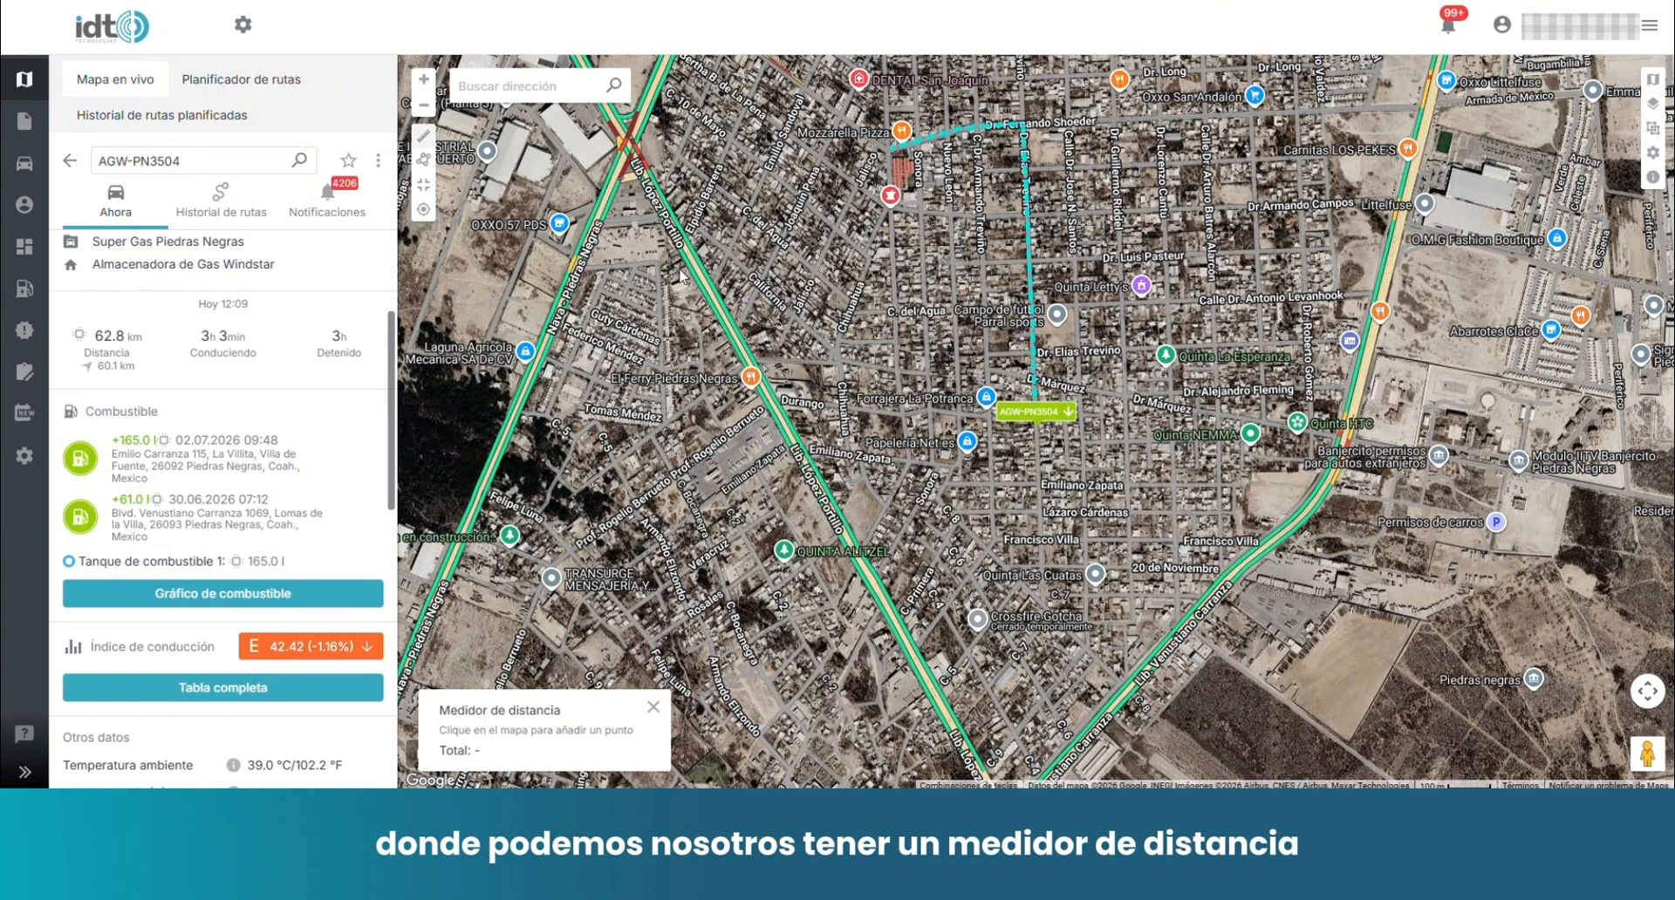
click(696, 267)
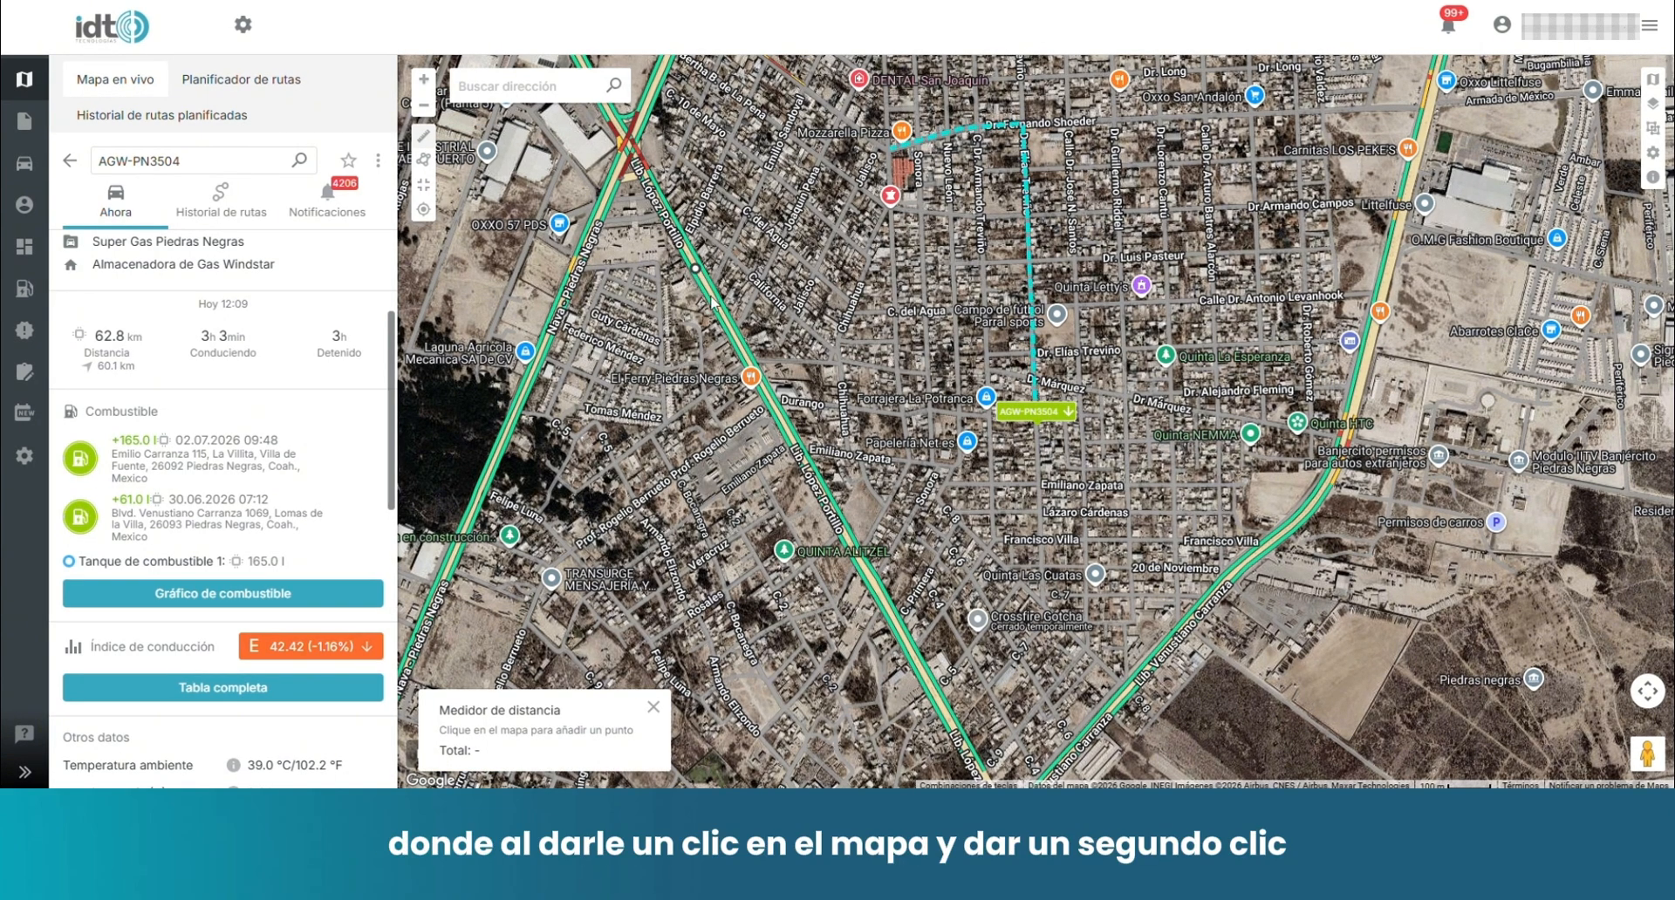
click(827, 505)
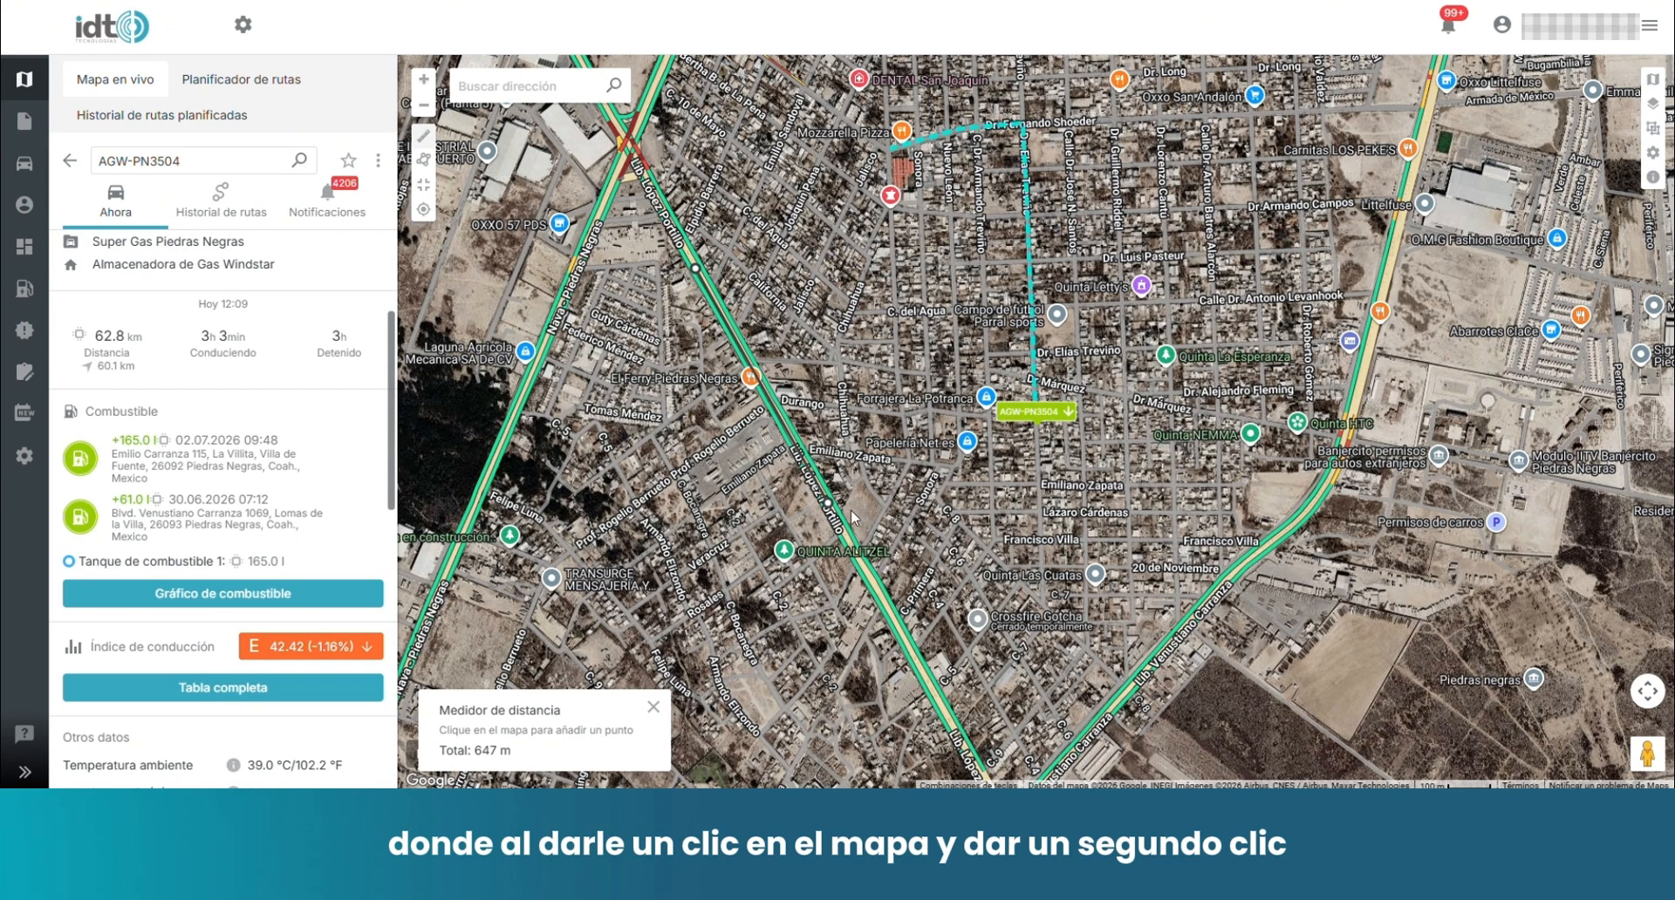
click(905, 640)
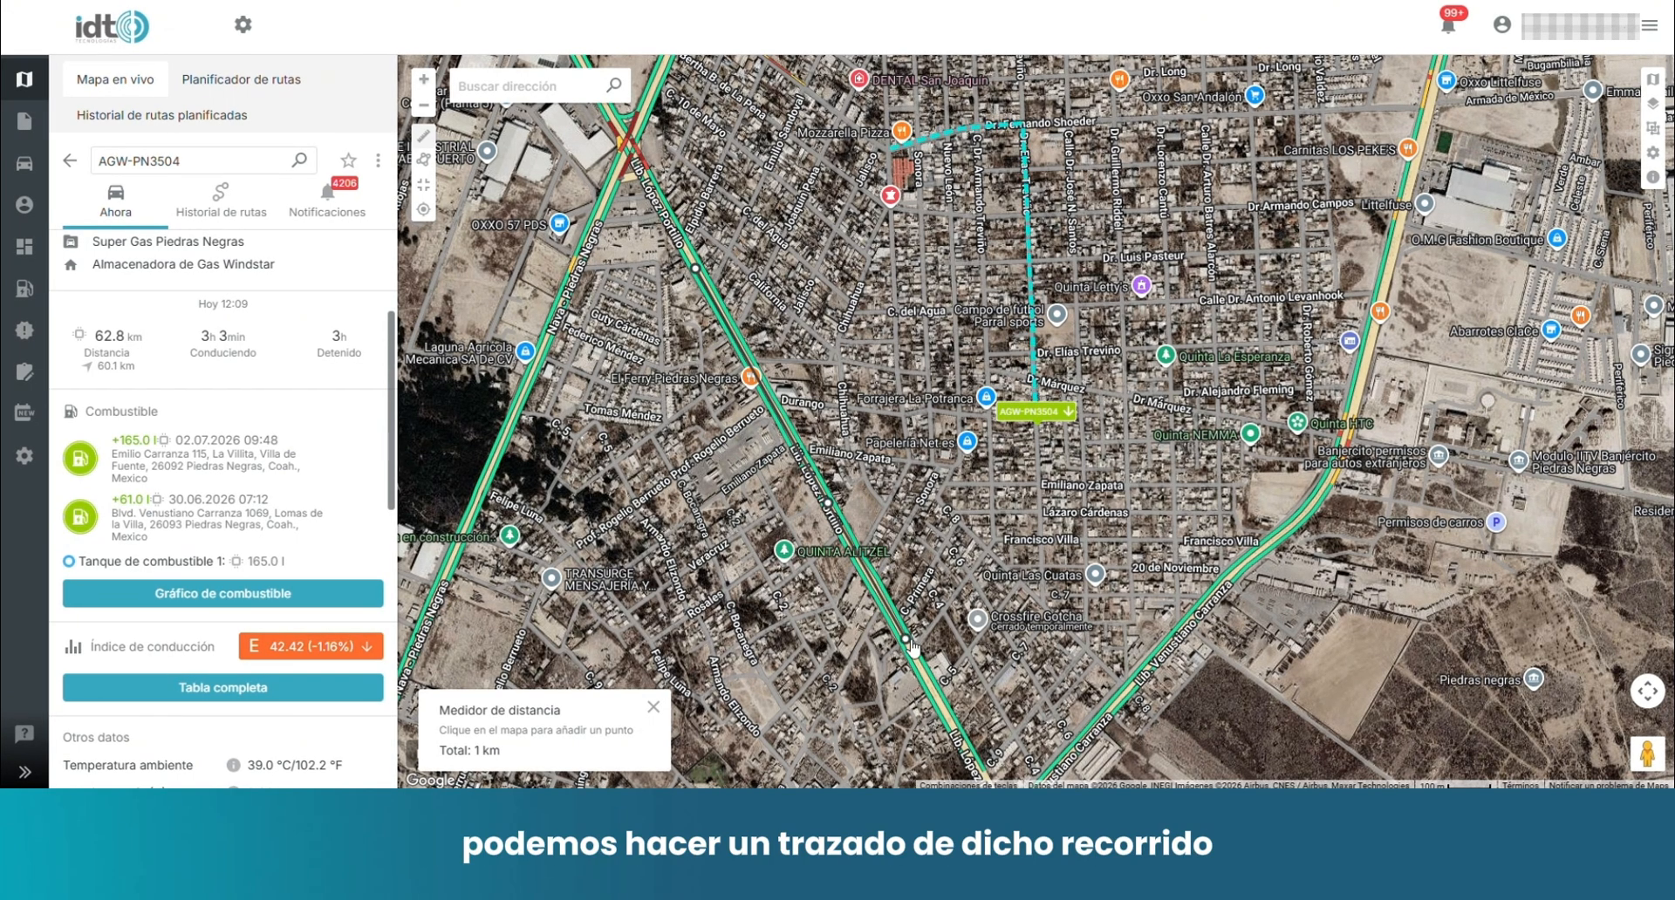
drag(939, 717, 843, 628)
click(843, 624)
click(890, 700)
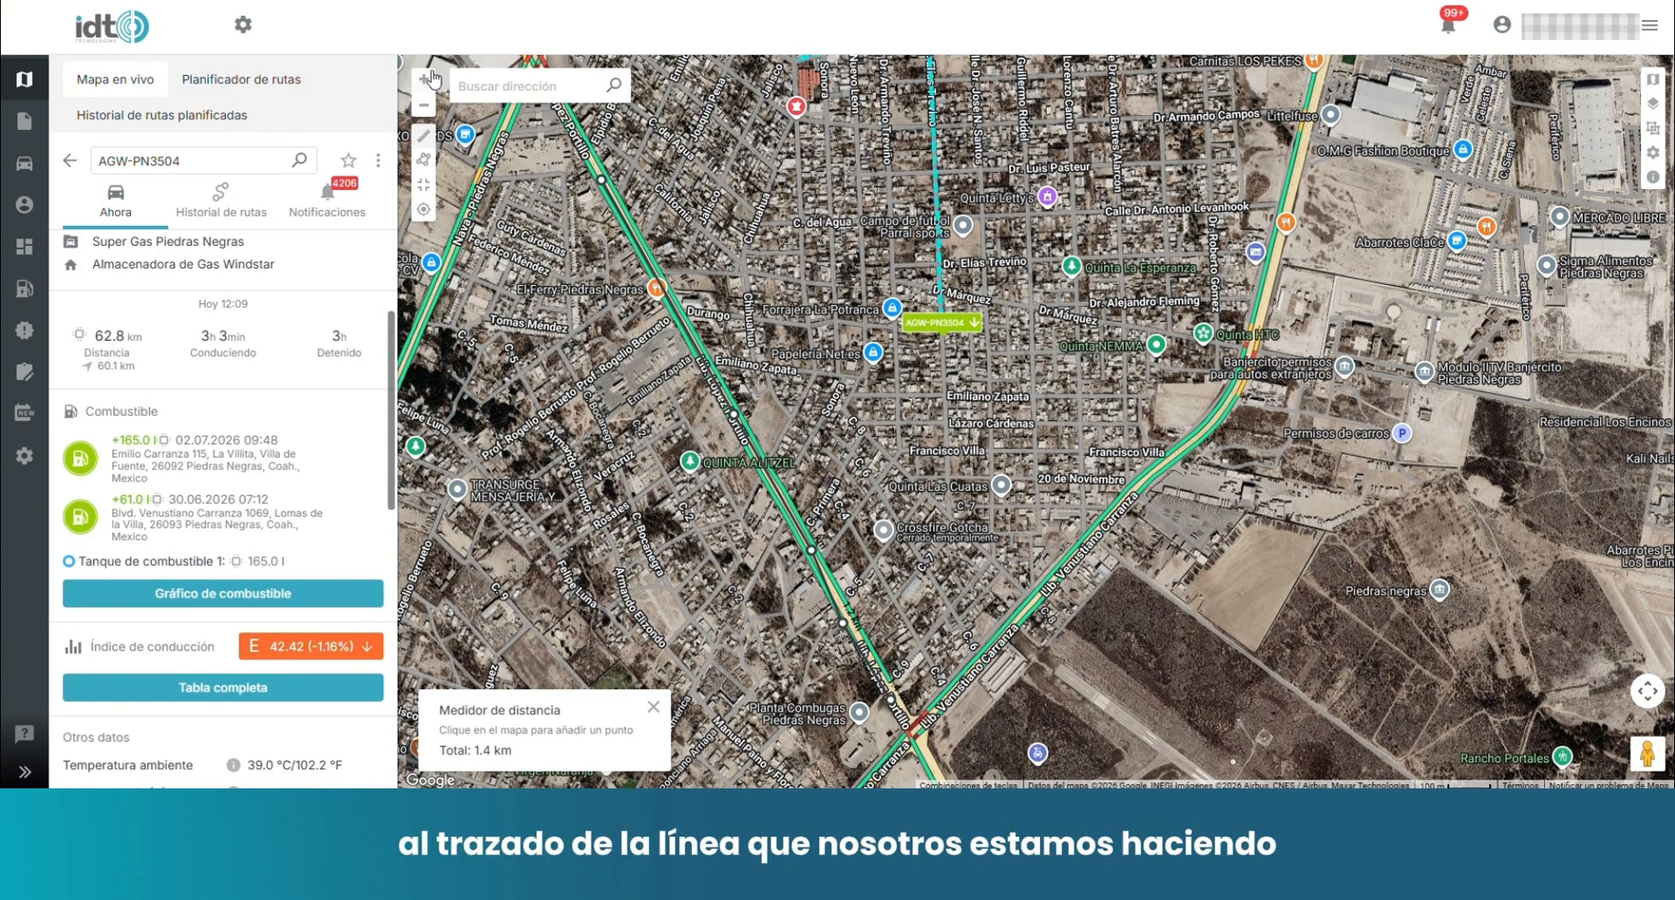
Step: Start a new geofence named "hola" and assign it to the Clientes group
click(423, 160)
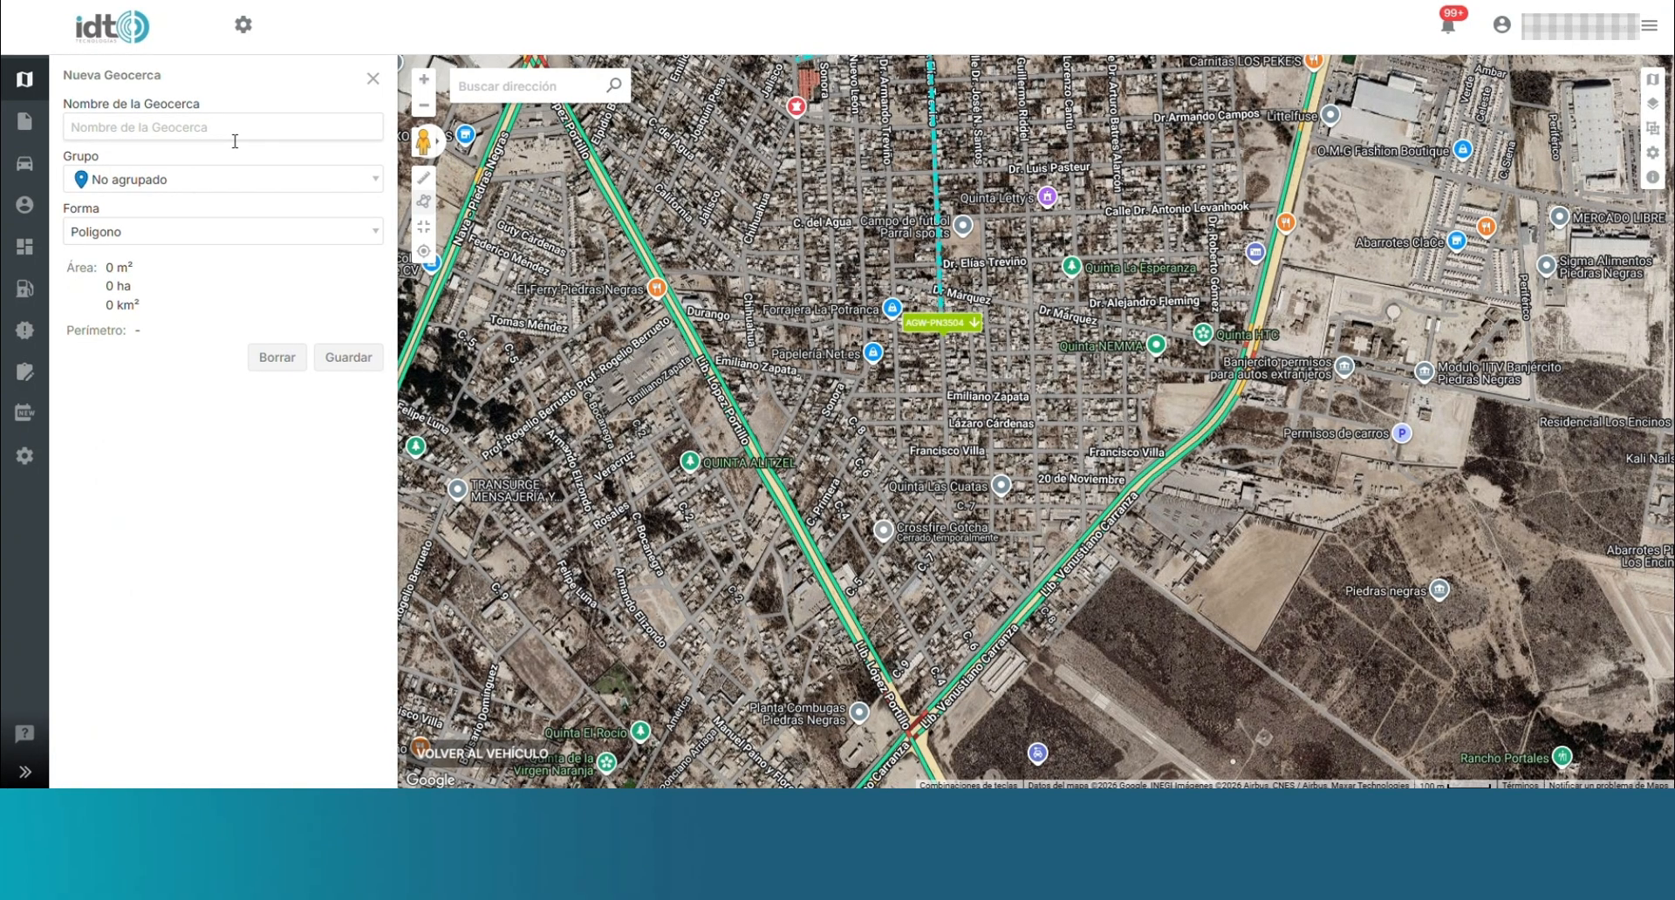
text(hg)
text(ol)
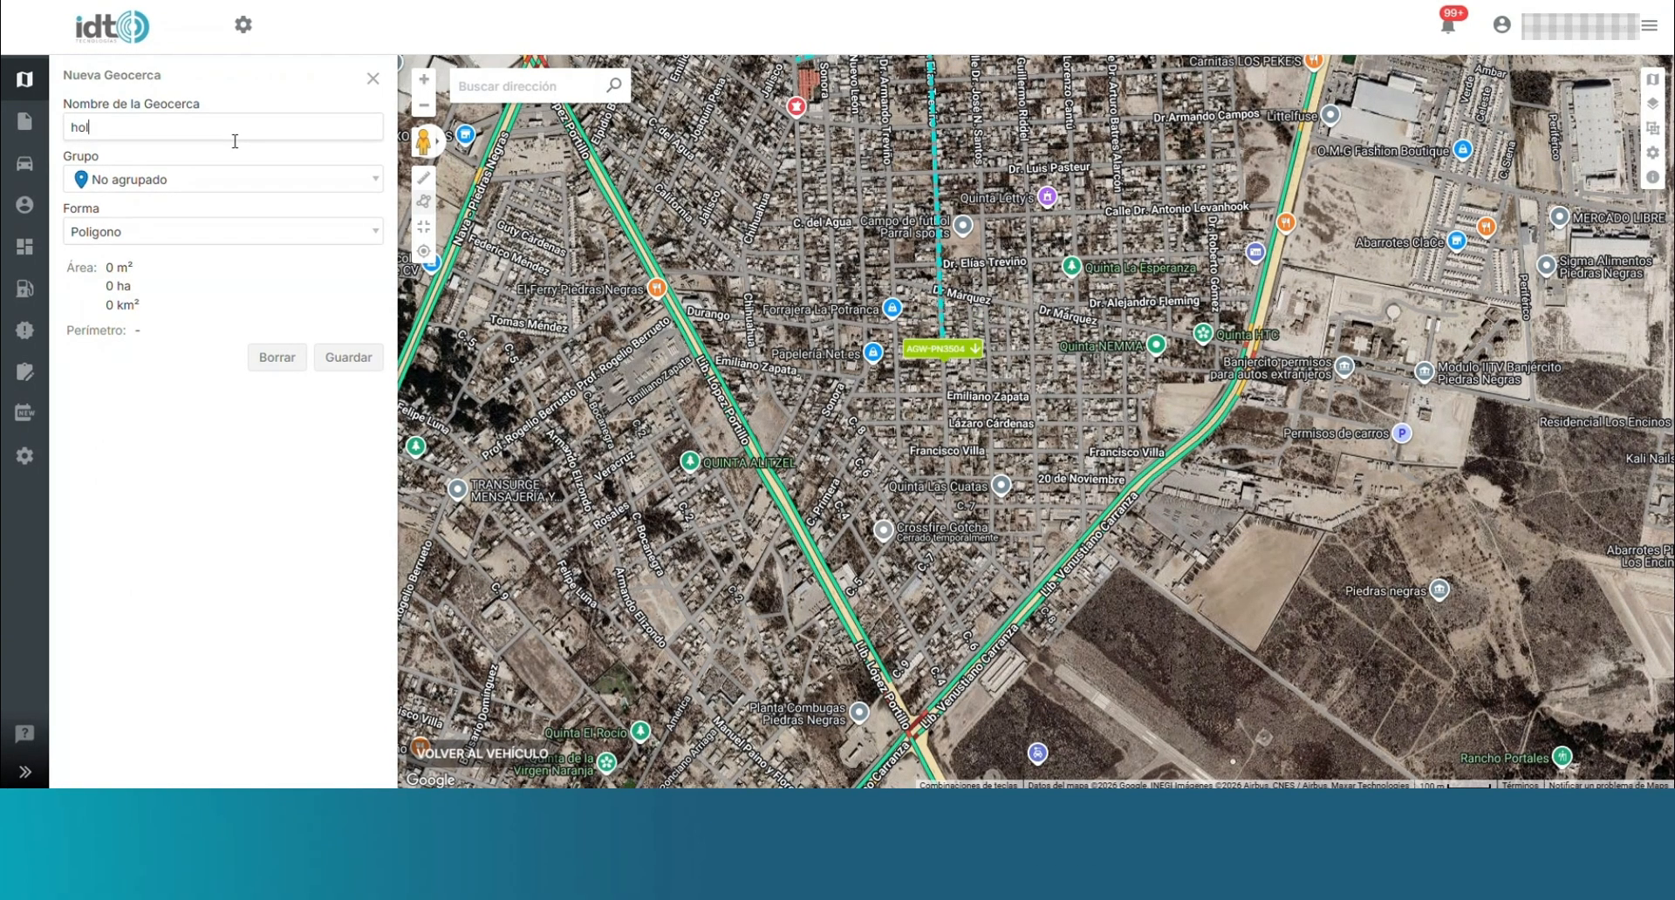
text(a)
click(246, 177)
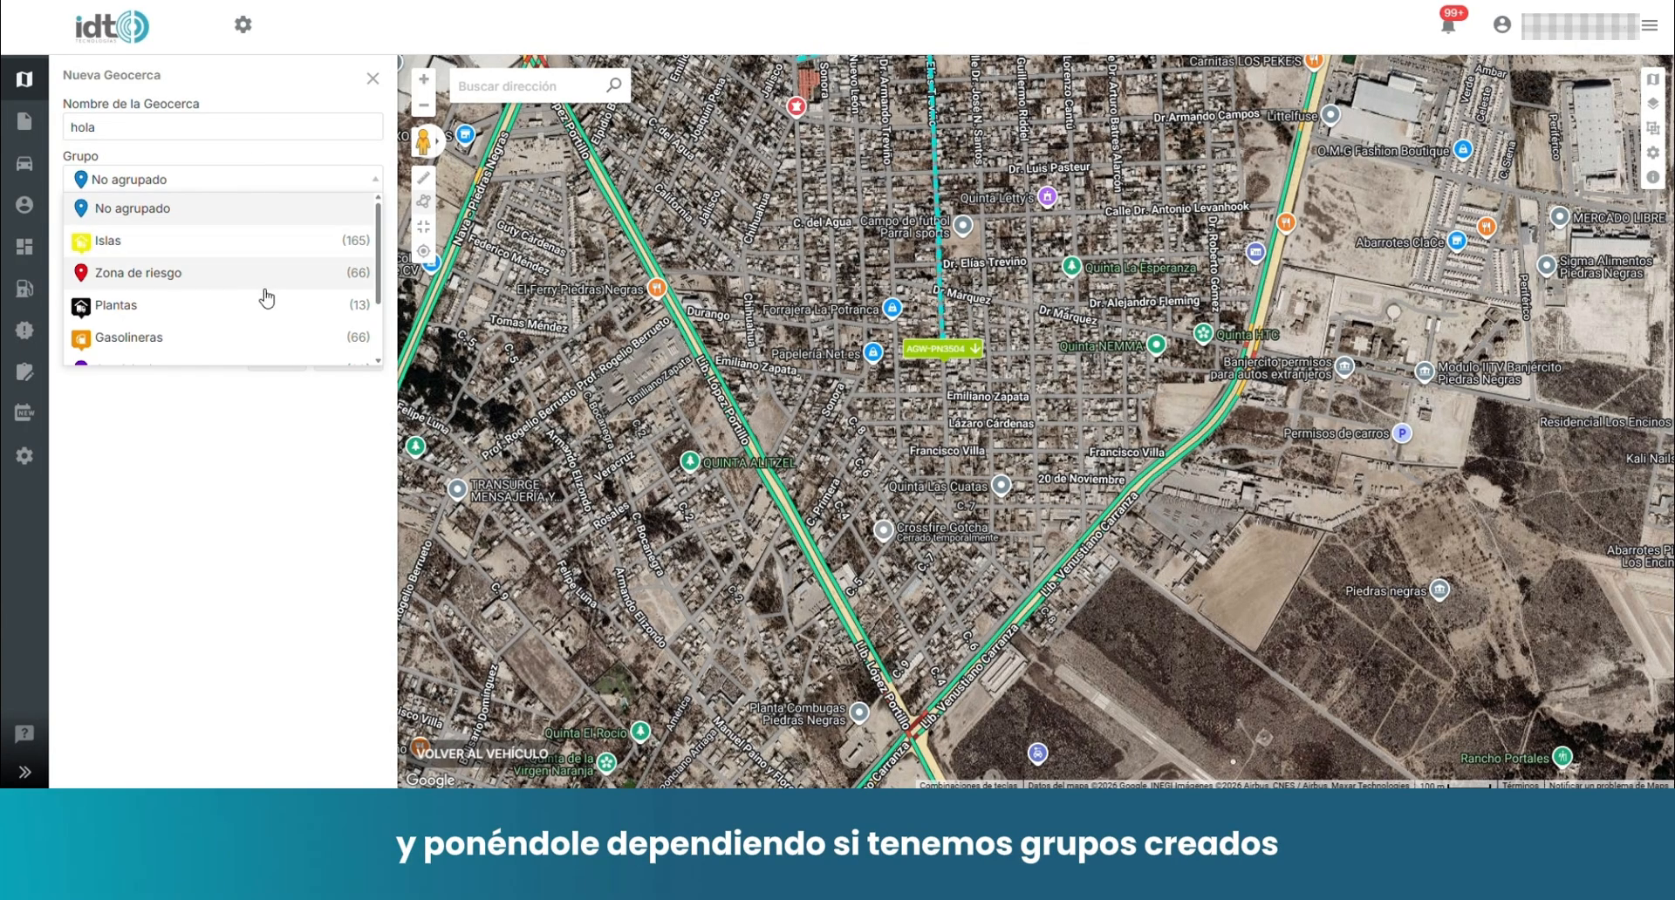
scroll(243, 265, down, 3)
scroll(239, 277, up, 3)
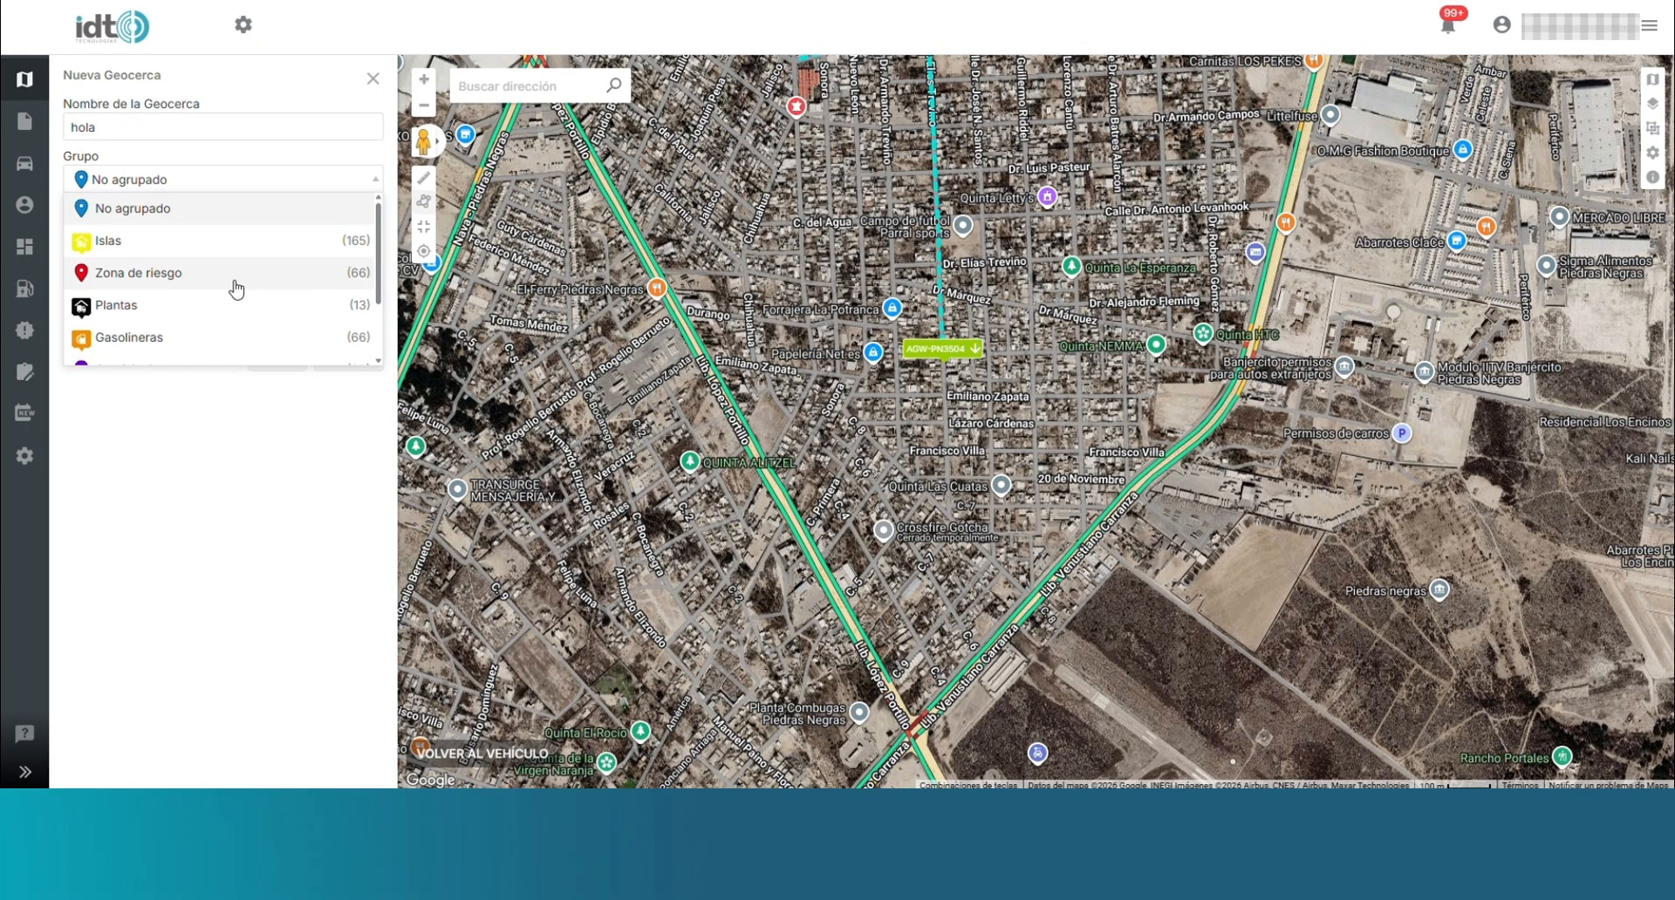
scroll(230, 325, down, 1)
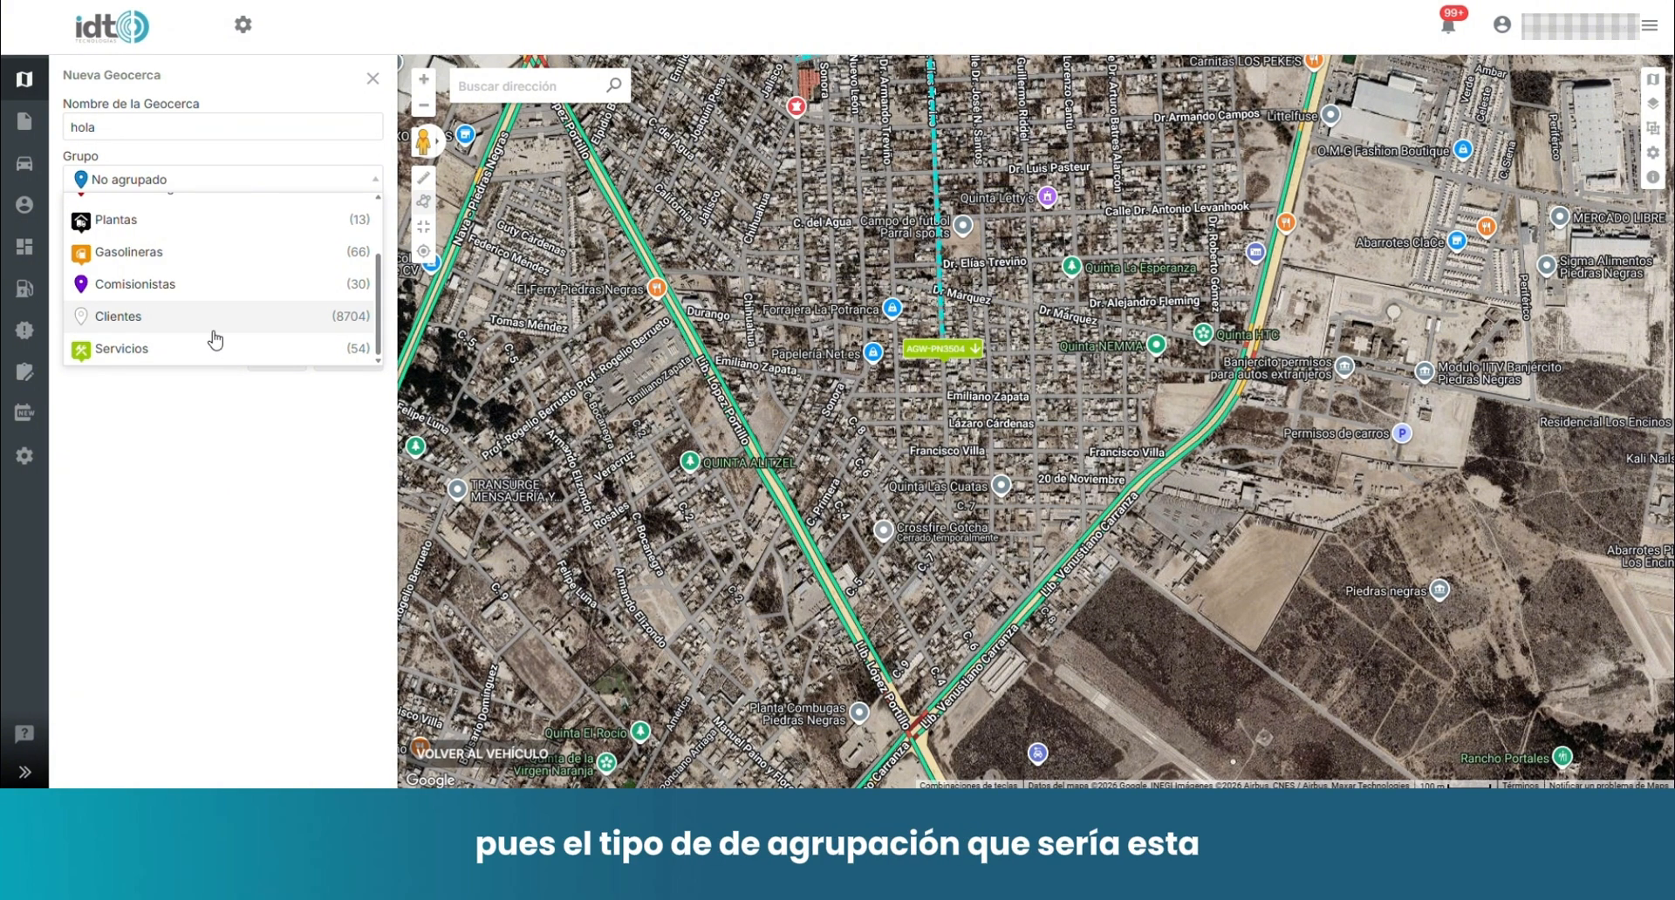
click(212, 329)
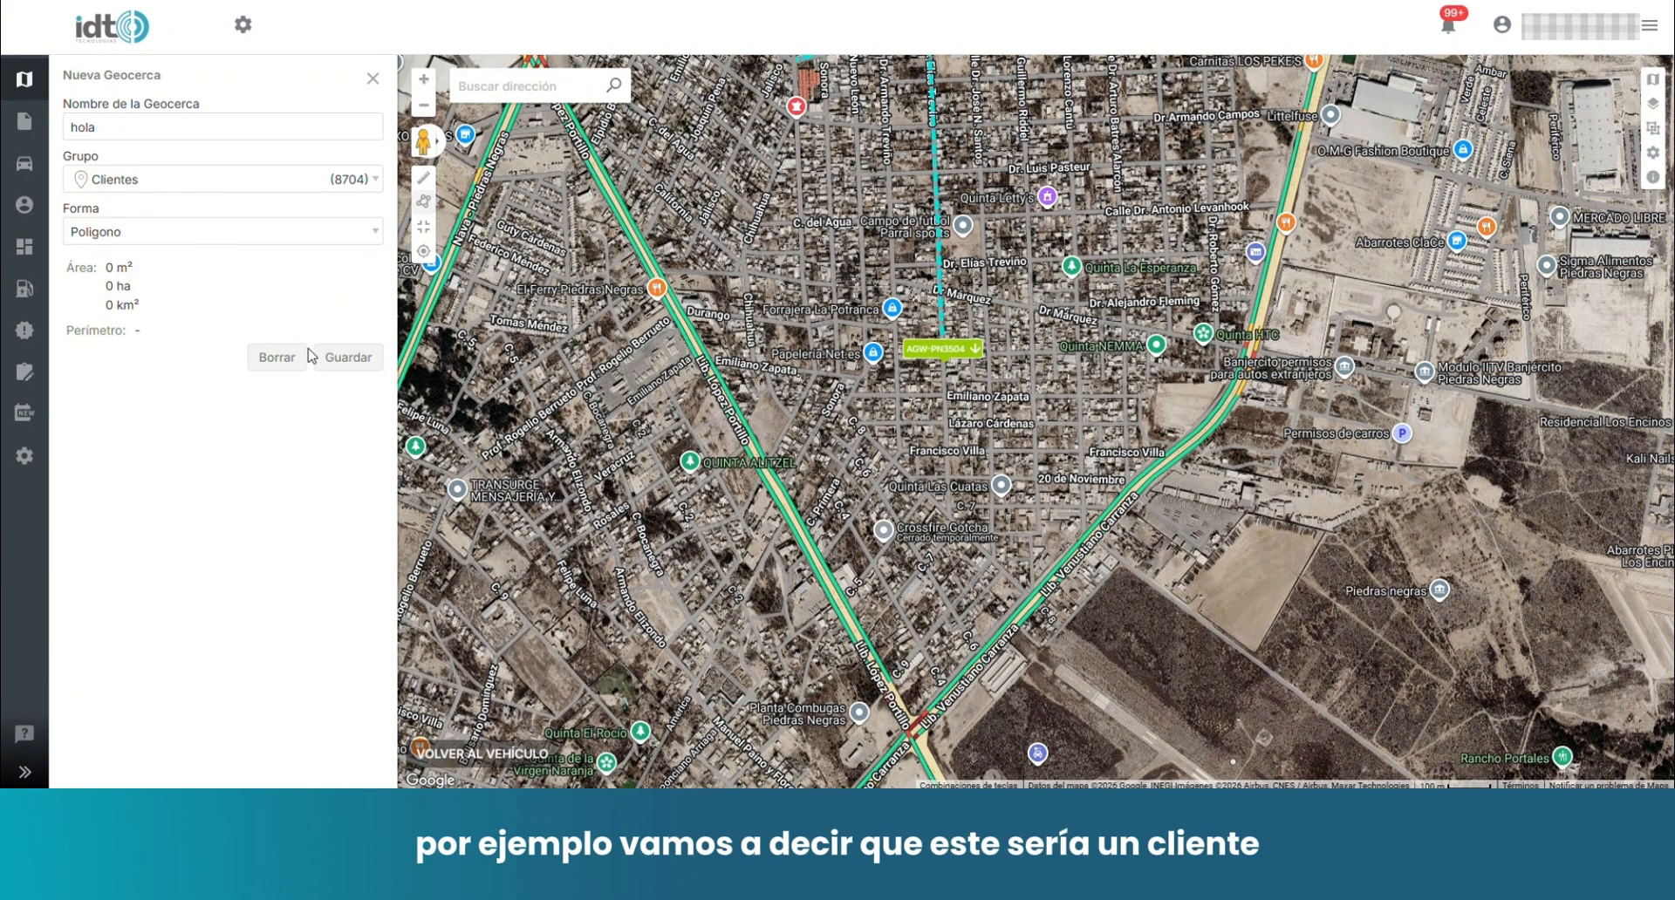
Step: Draw a closed polygon geofence of about 16,900 m² around the Quinta Alitzel block between Antonio Cerdán, C. Primera and Morelos
scroll(693, 462, up, 3)
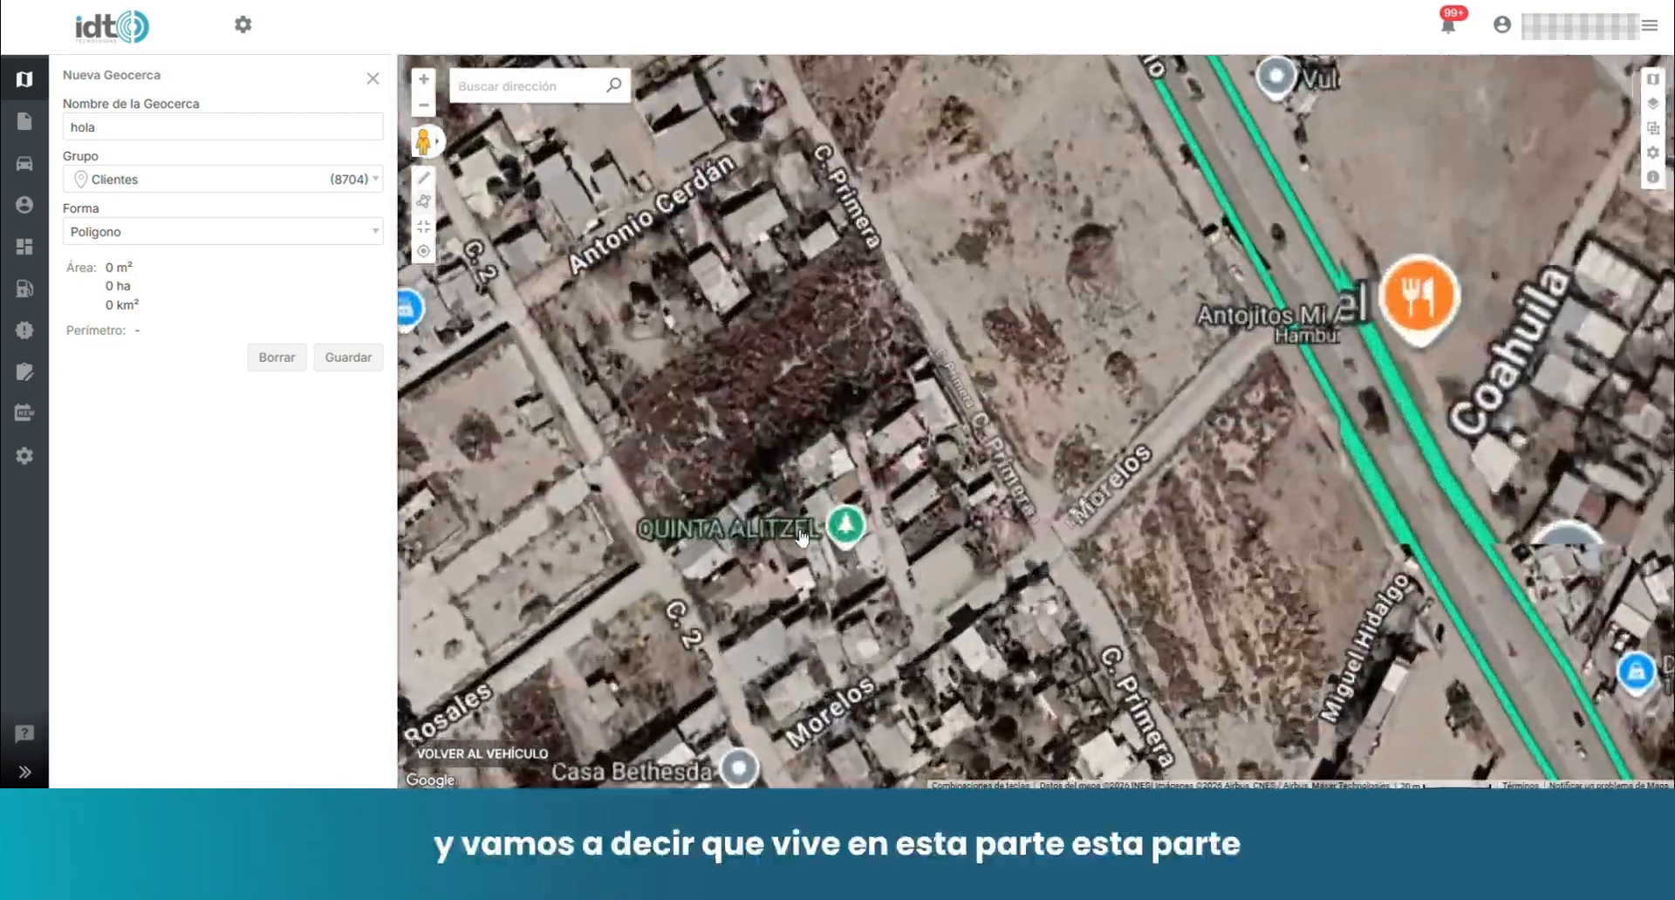
scroll(555, 381, down, 1)
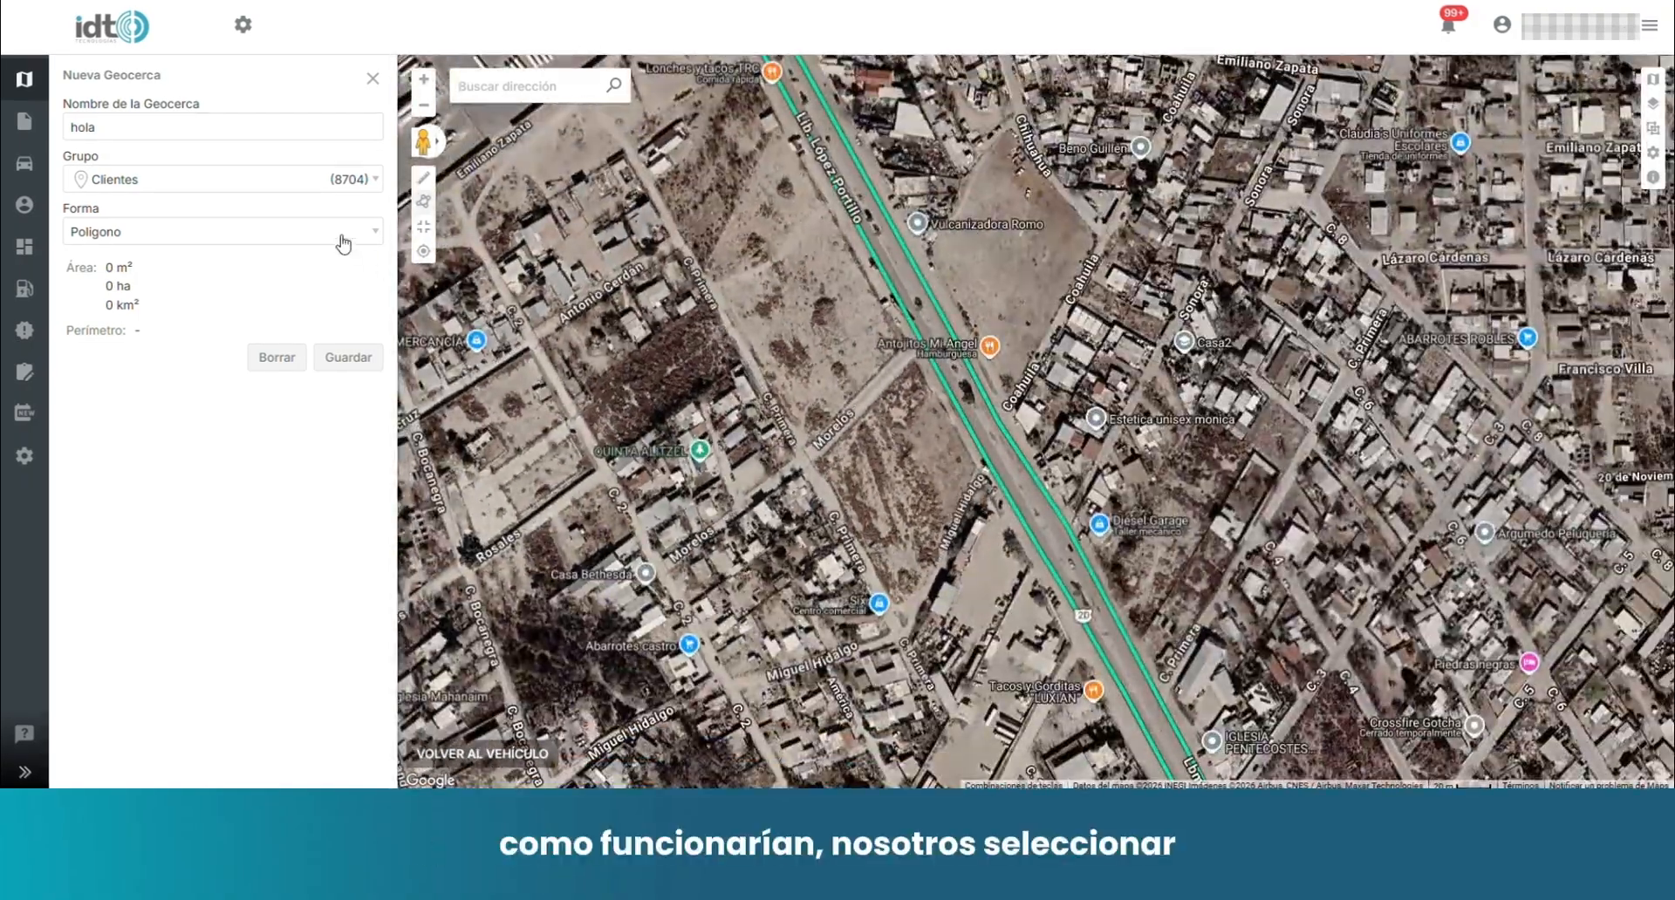
click(342, 233)
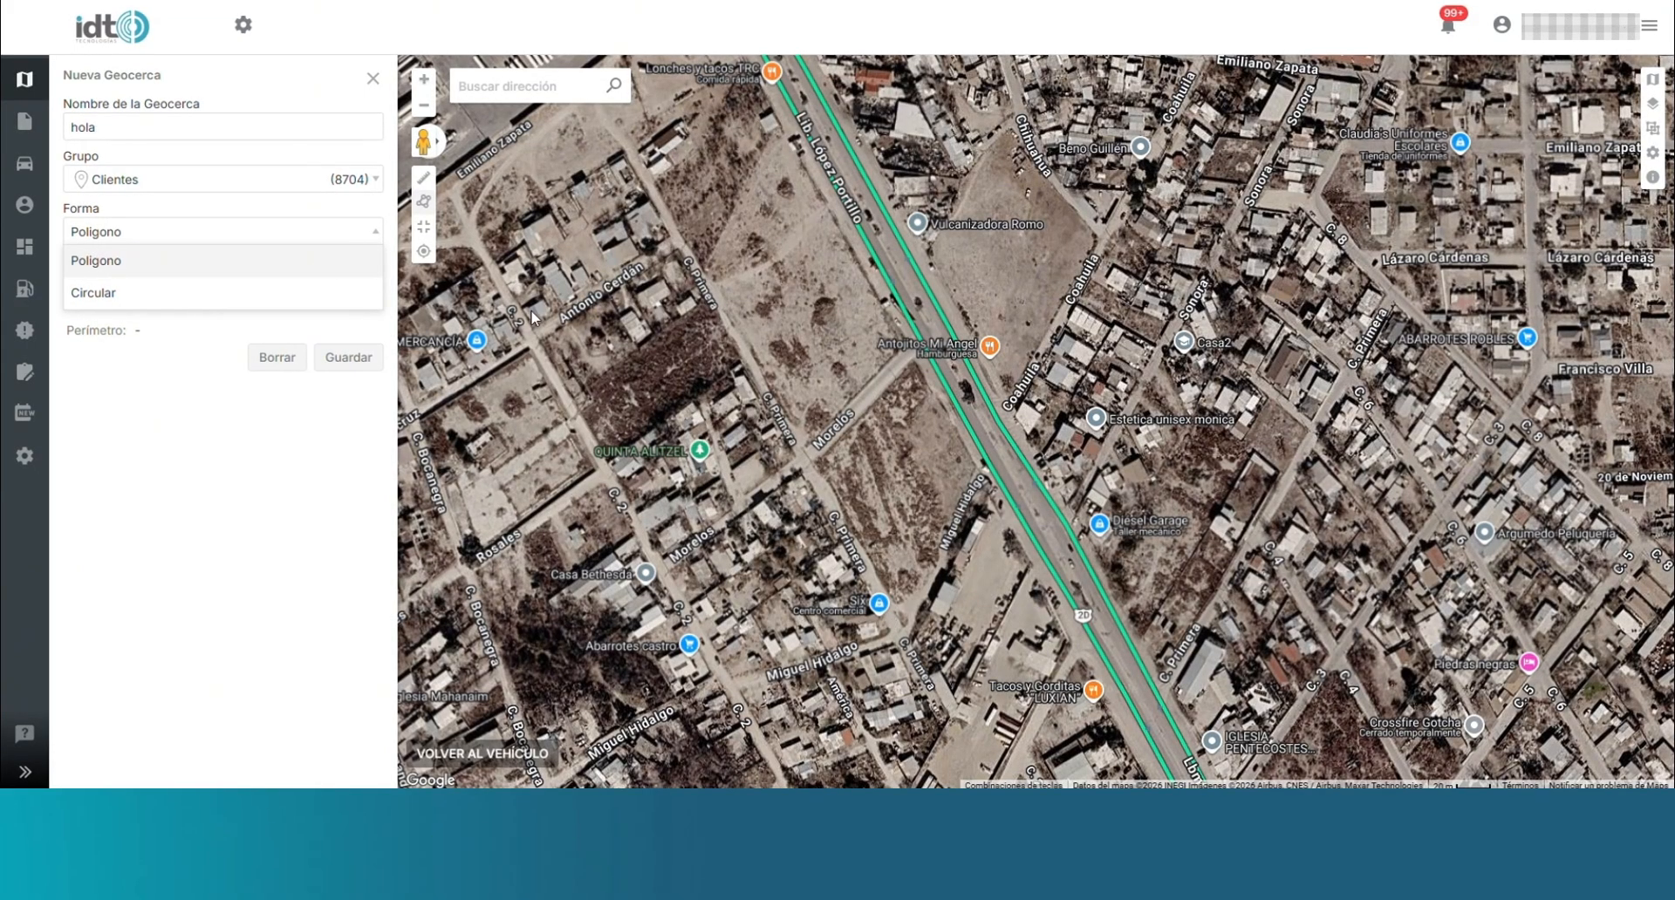
click(528, 338)
click(683, 245)
click(813, 457)
click(690, 540)
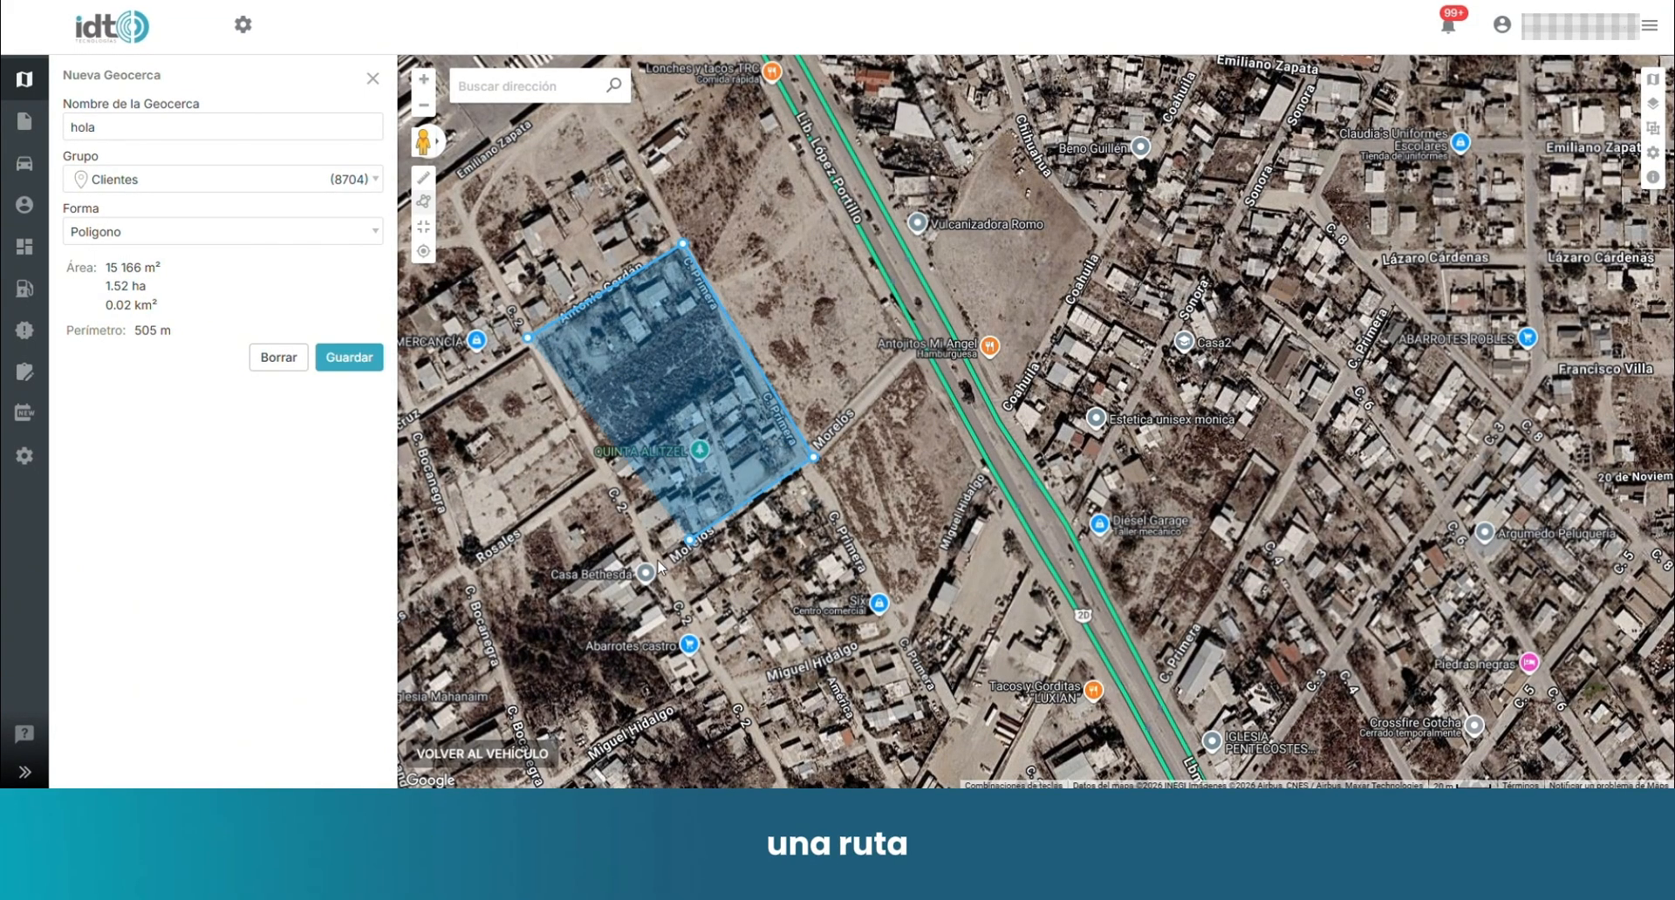
click(657, 560)
click(536, 335)
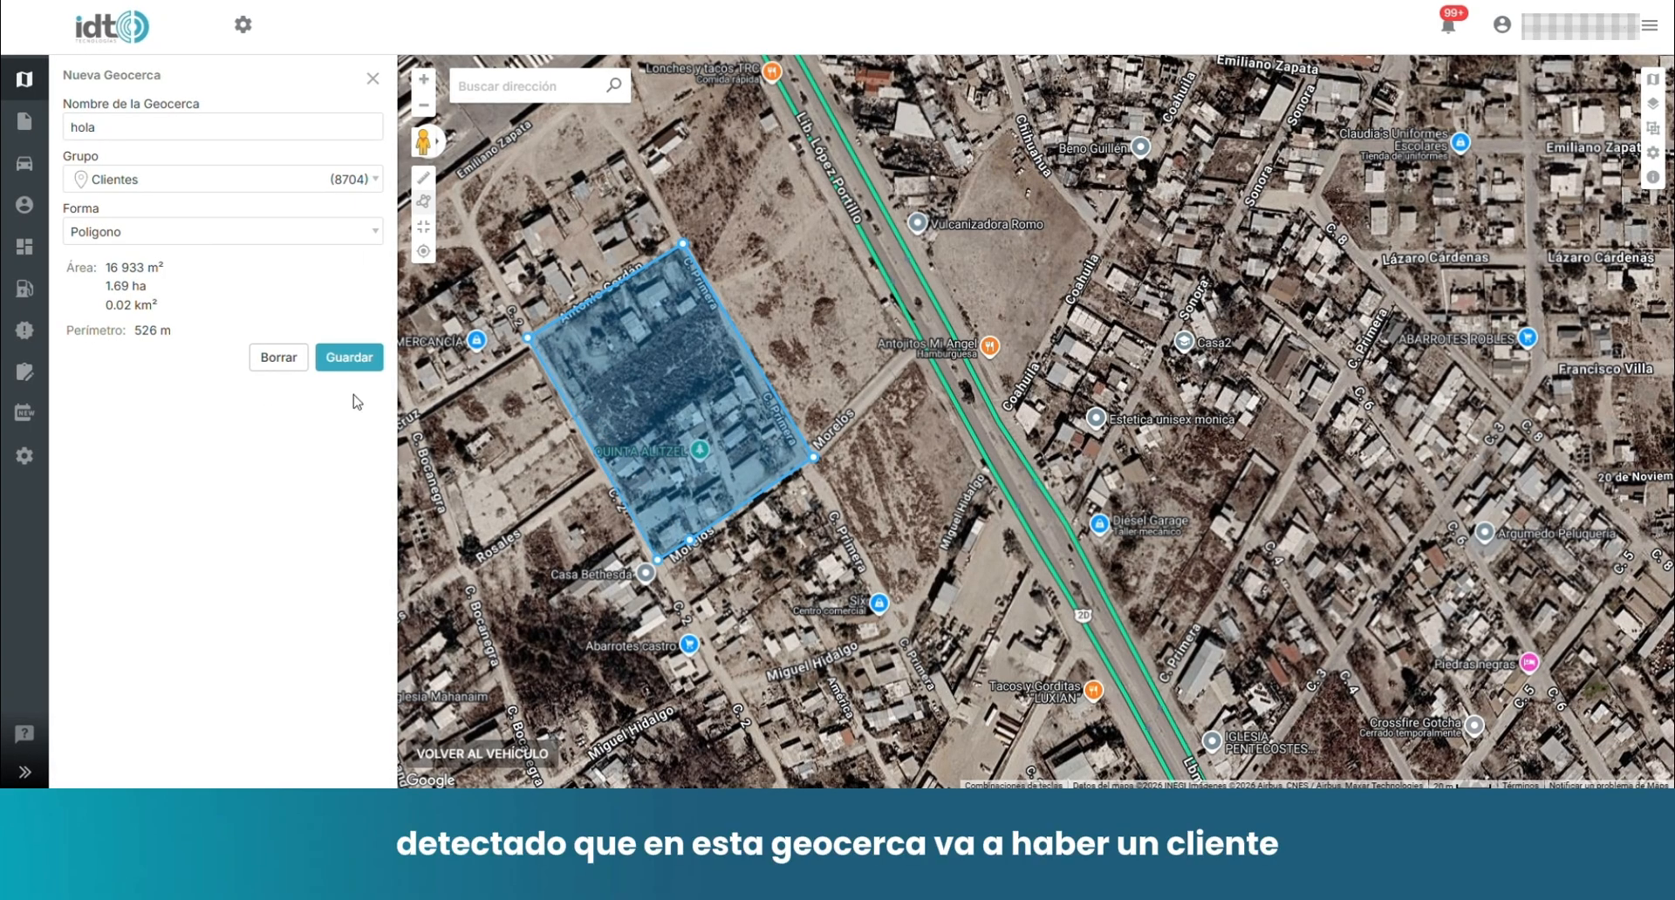
Step: Save the "hola" geofence and briefly show all geofence groups on the map before hiding them again
click(349, 358)
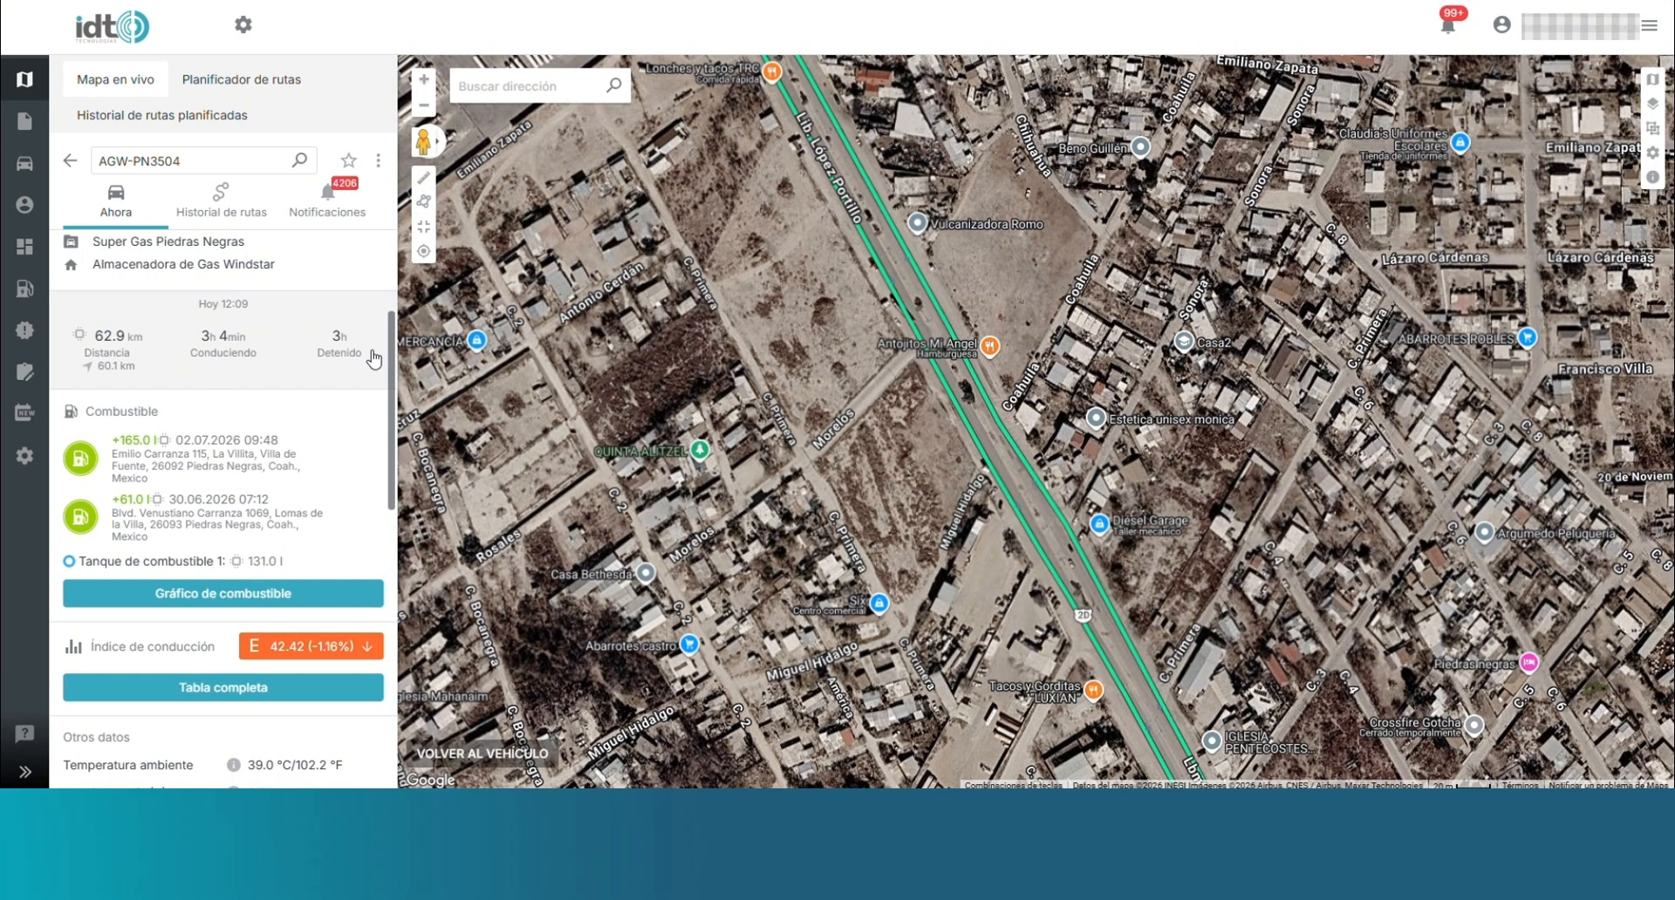
scroll(656, 410, up, 1)
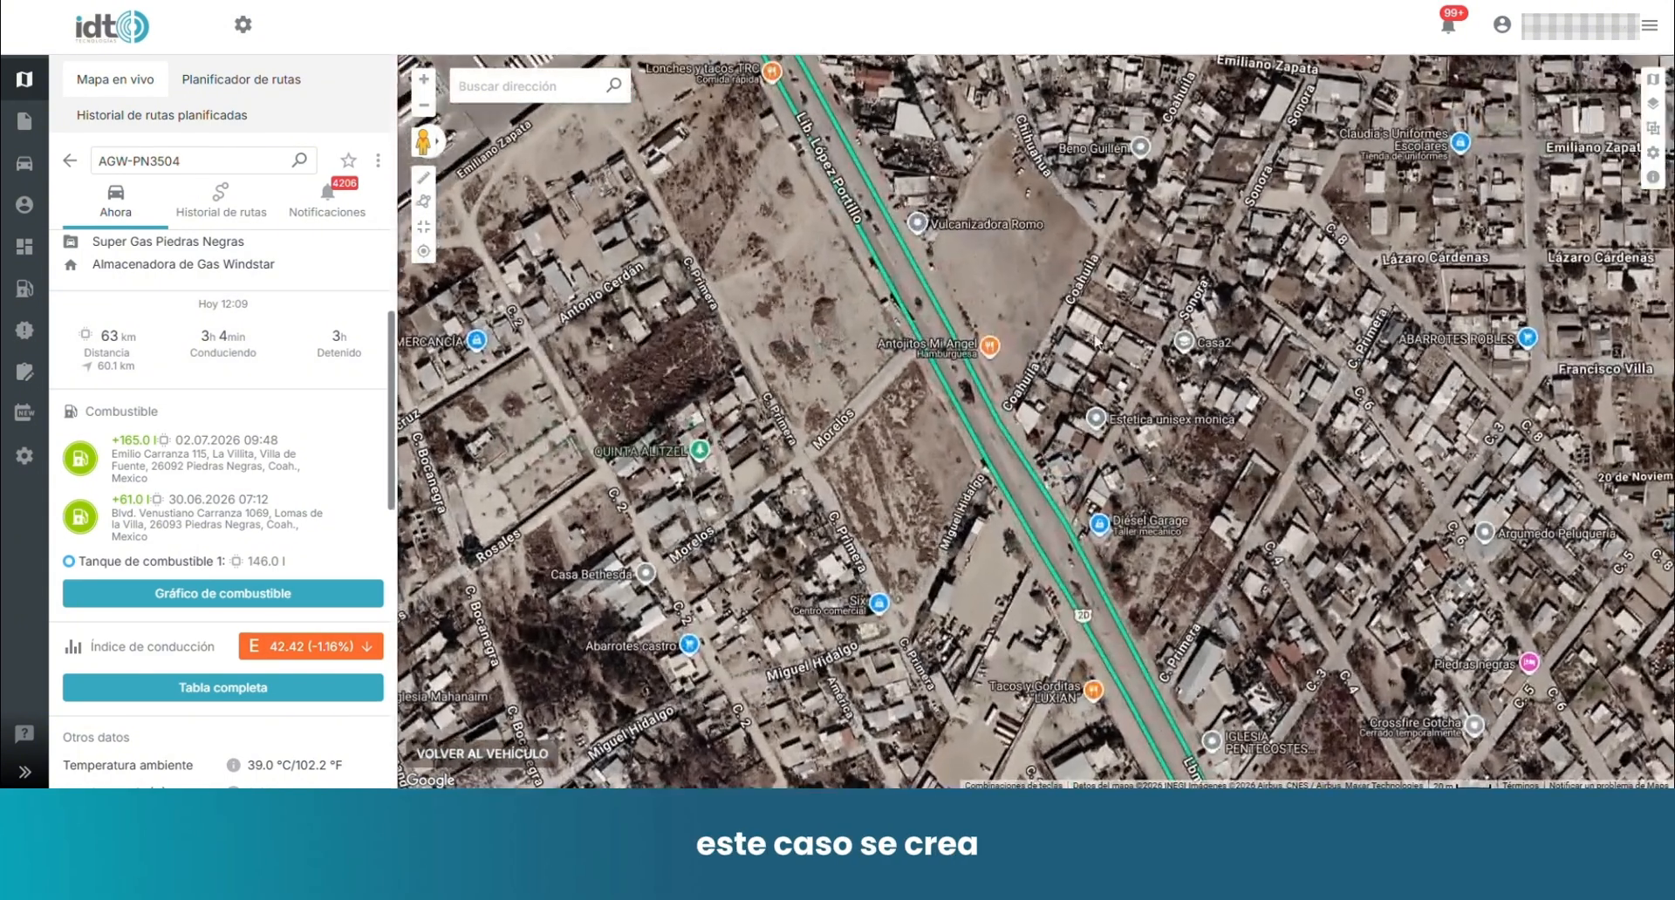
click(1660, 131)
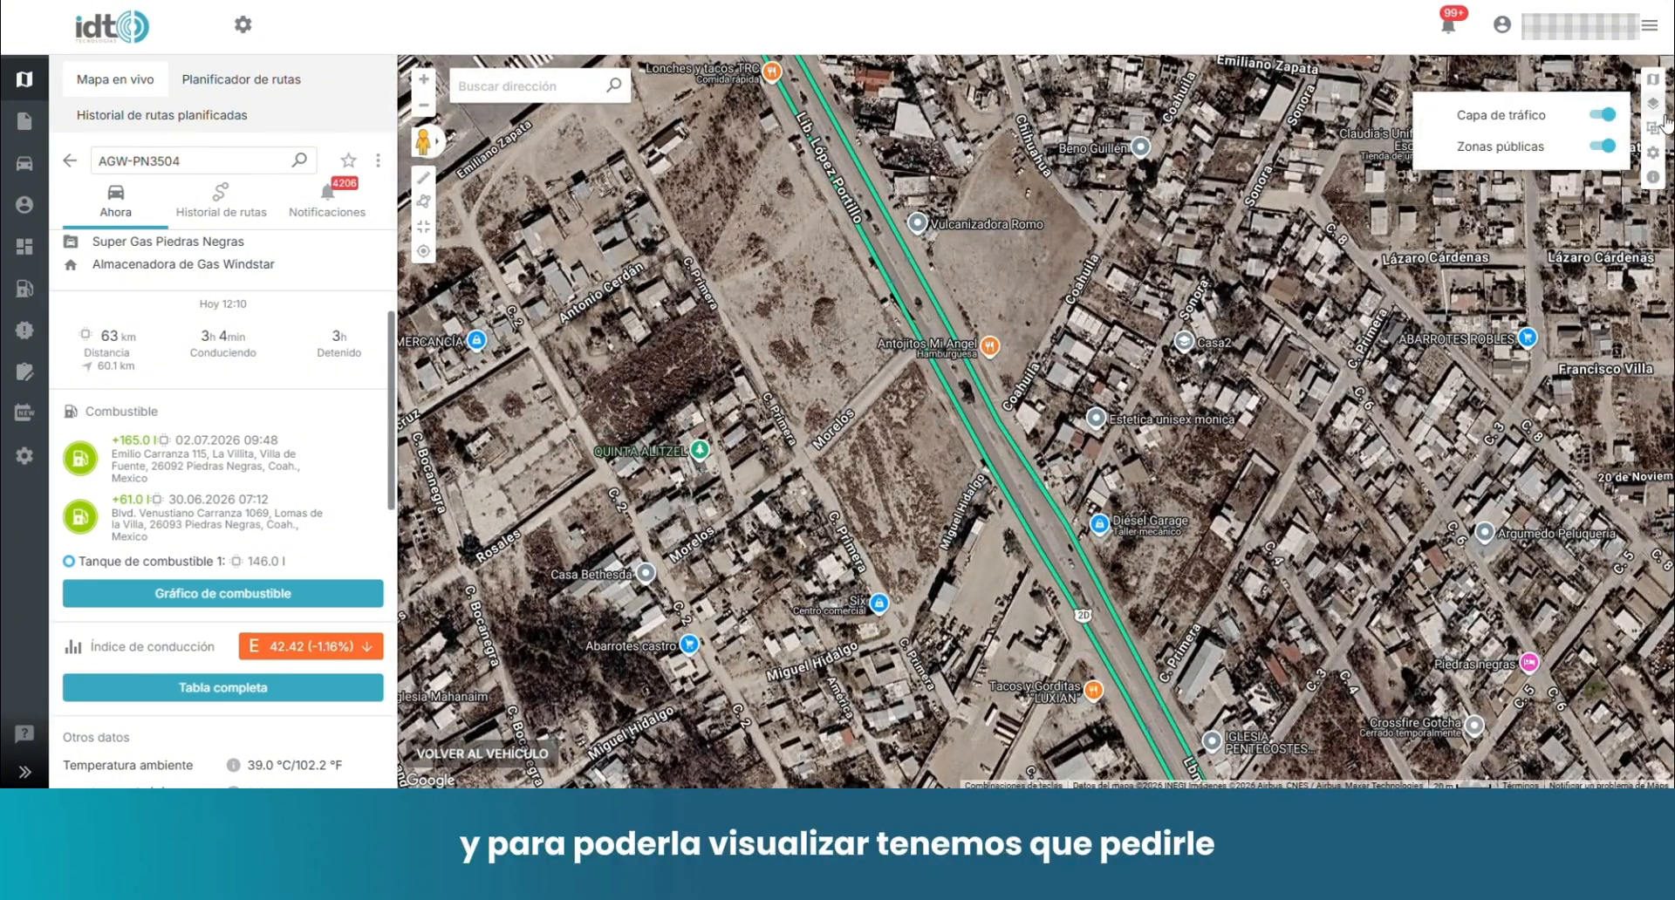
click(1427, 166)
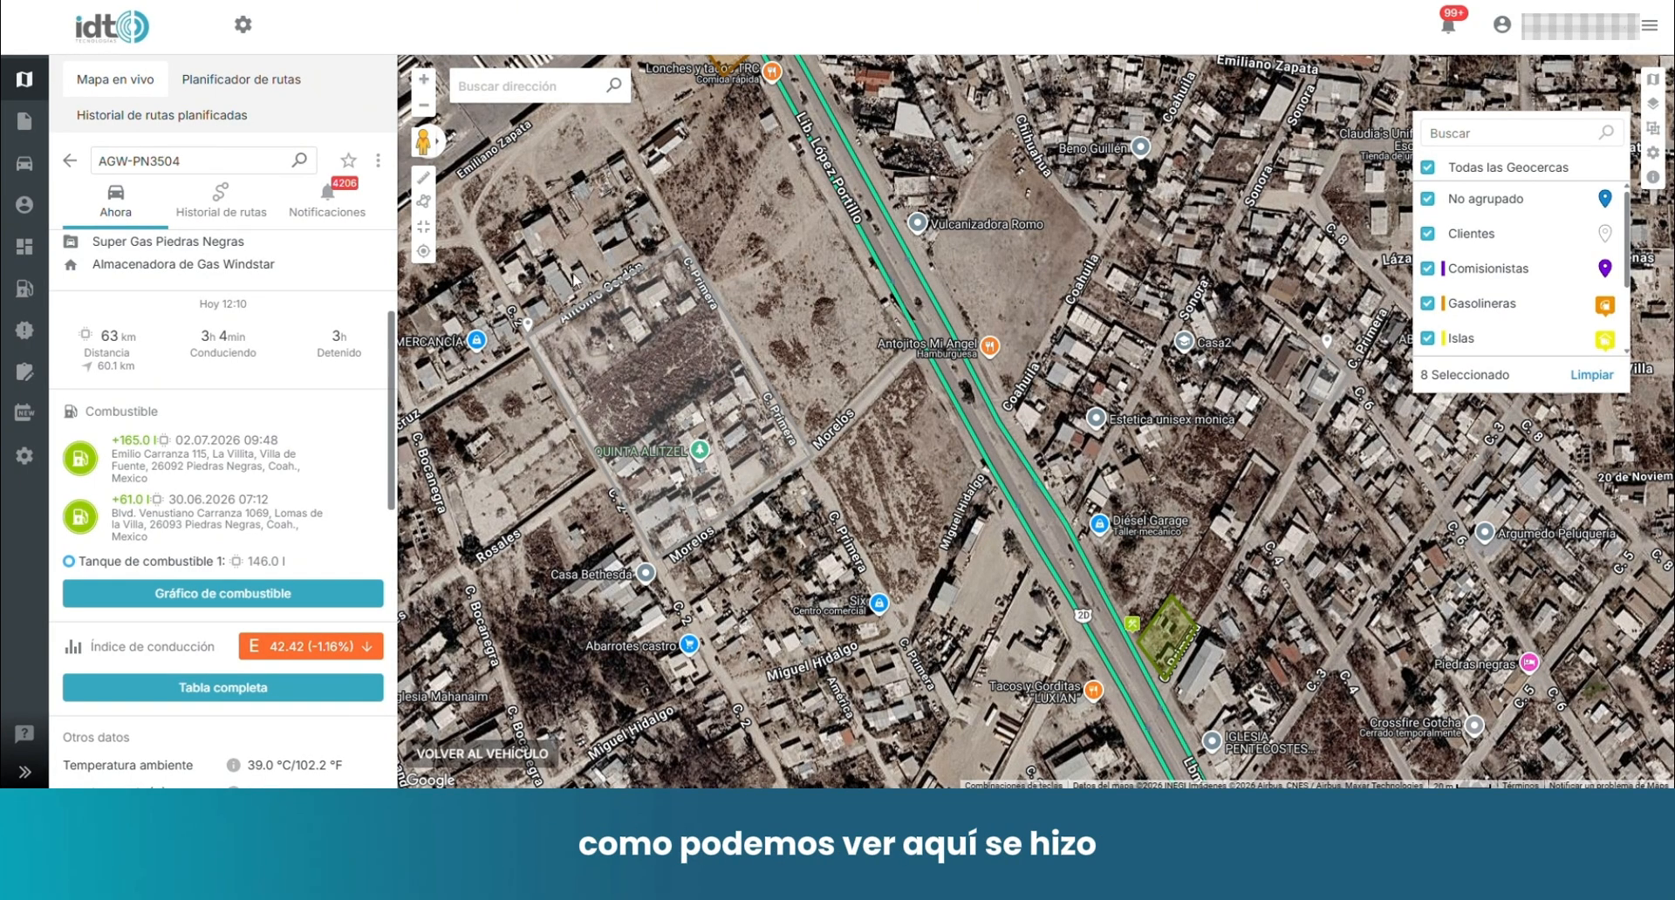
click(1428, 167)
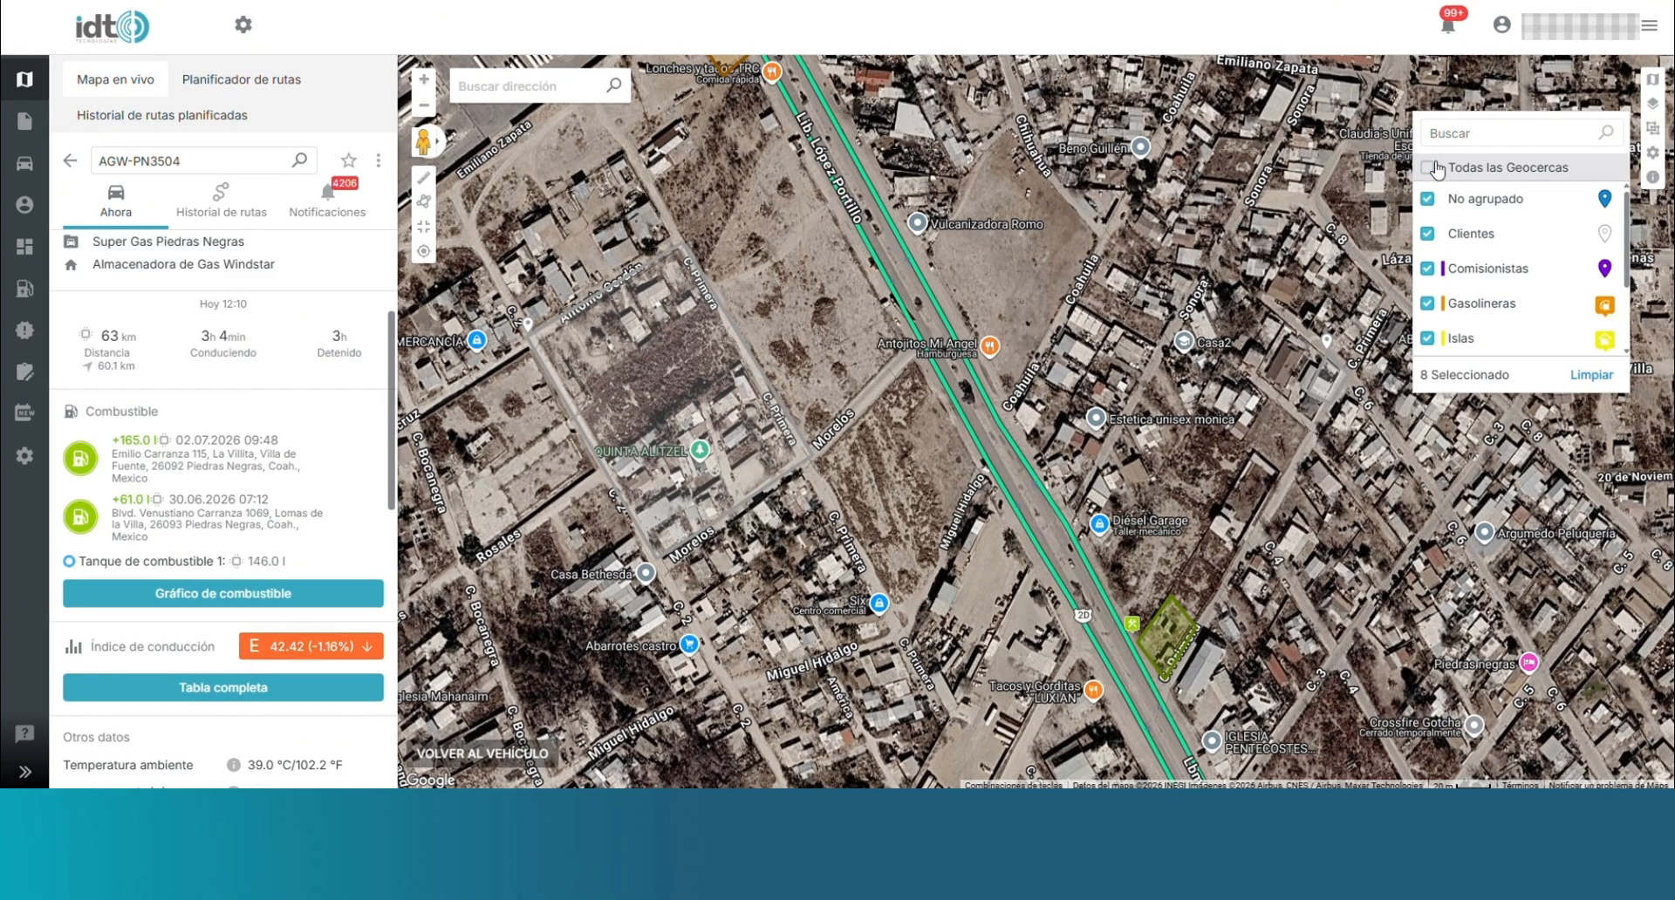
Step: Look up the coordinates and address of a point on Lib. López Portillo near Vulcanizadora El Grande, and open the address search
click(425, 253)
scroll(554, 305, down, 1)
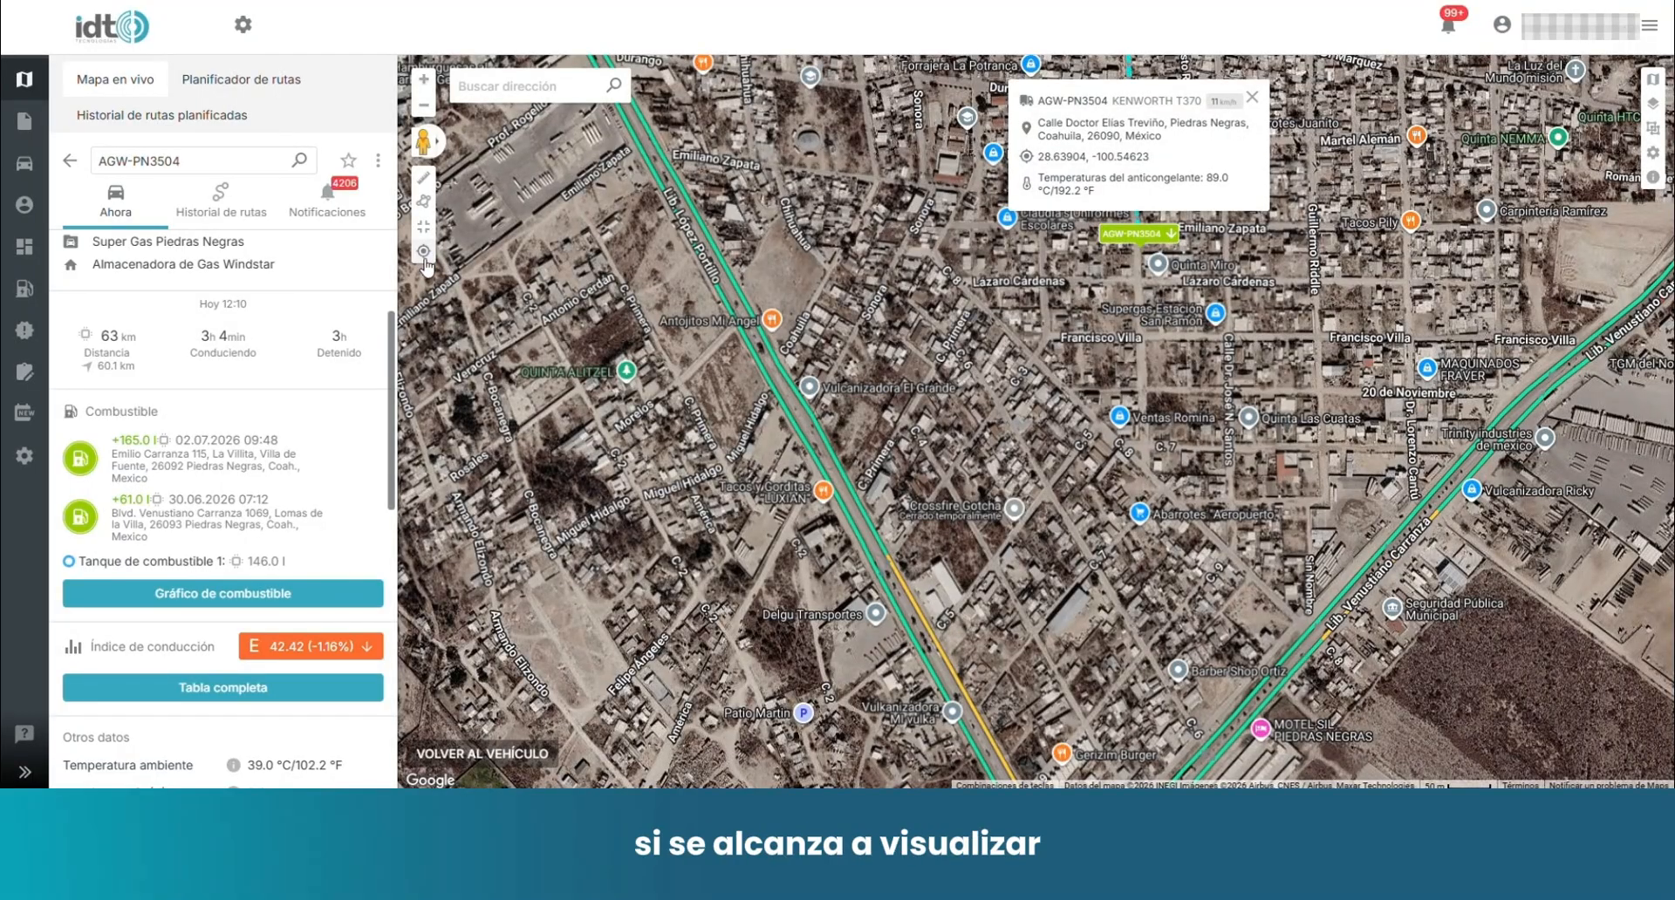
click(788, 373)
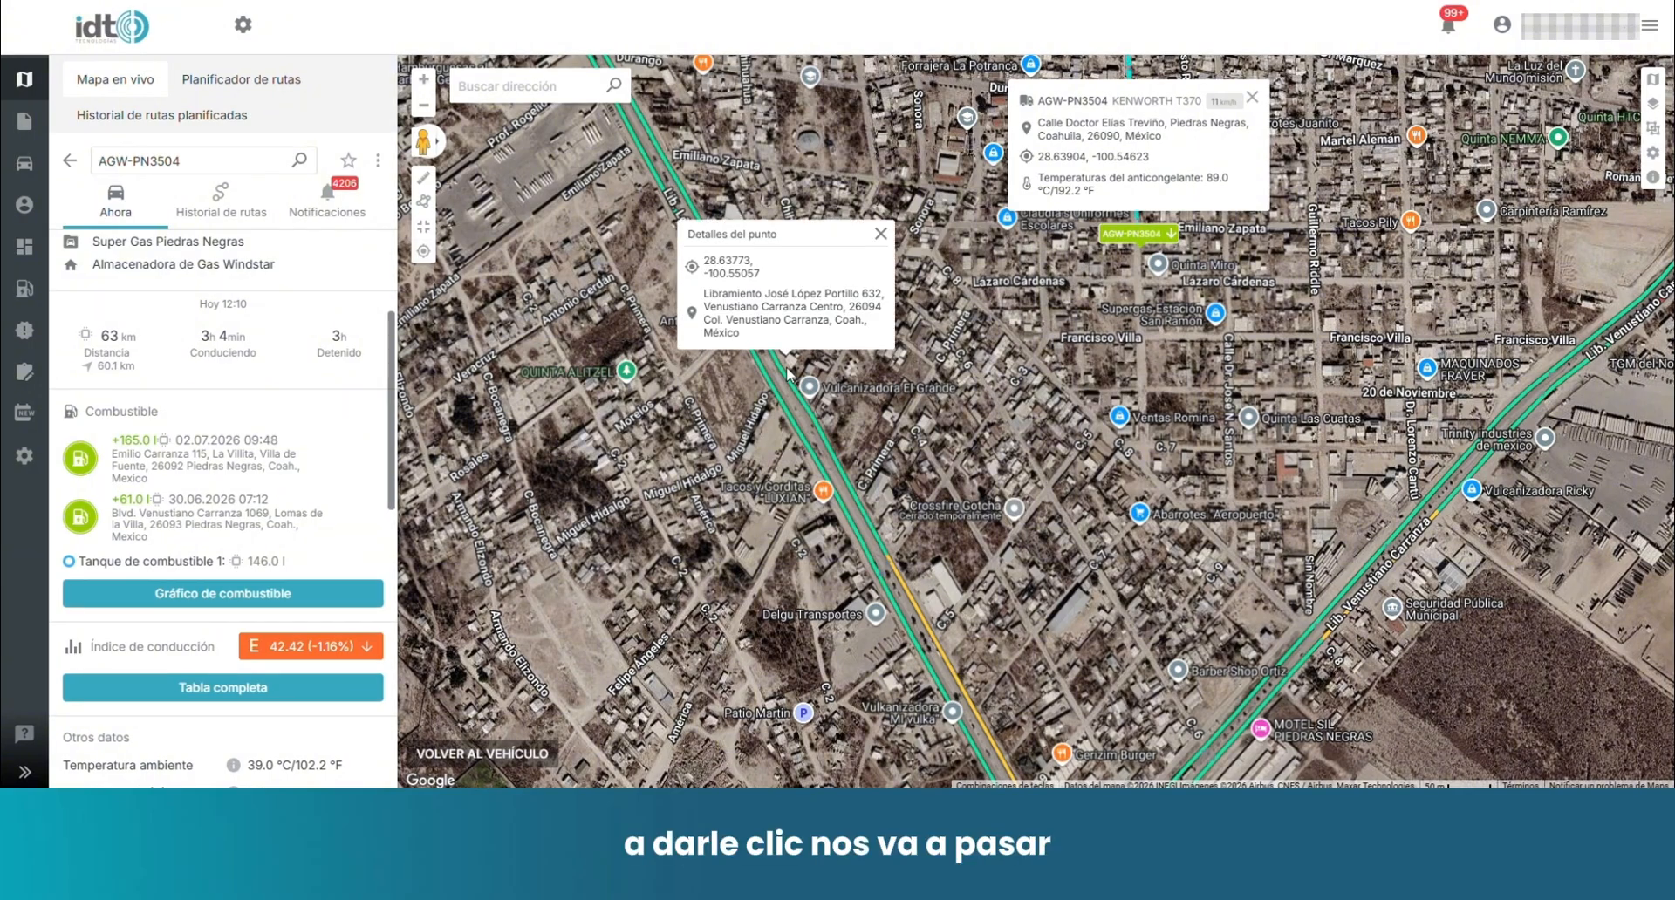
click(880, 234)
click(521, 85)
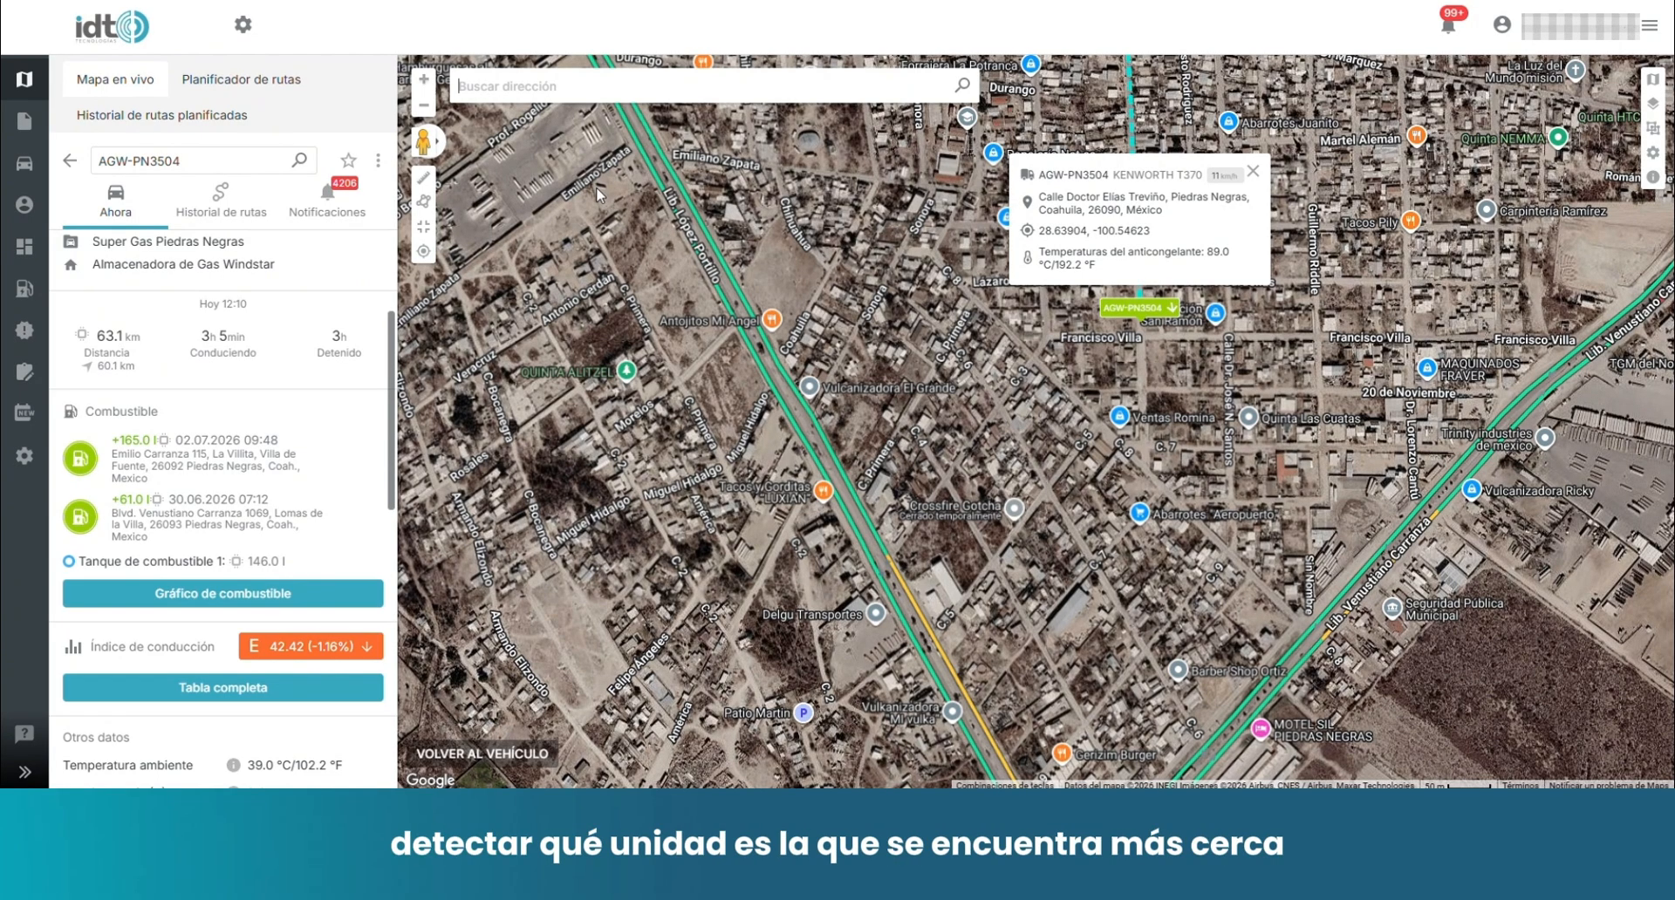
Step: Try the Google maps base layer and change the map to Open Street map
click(1652, 80)
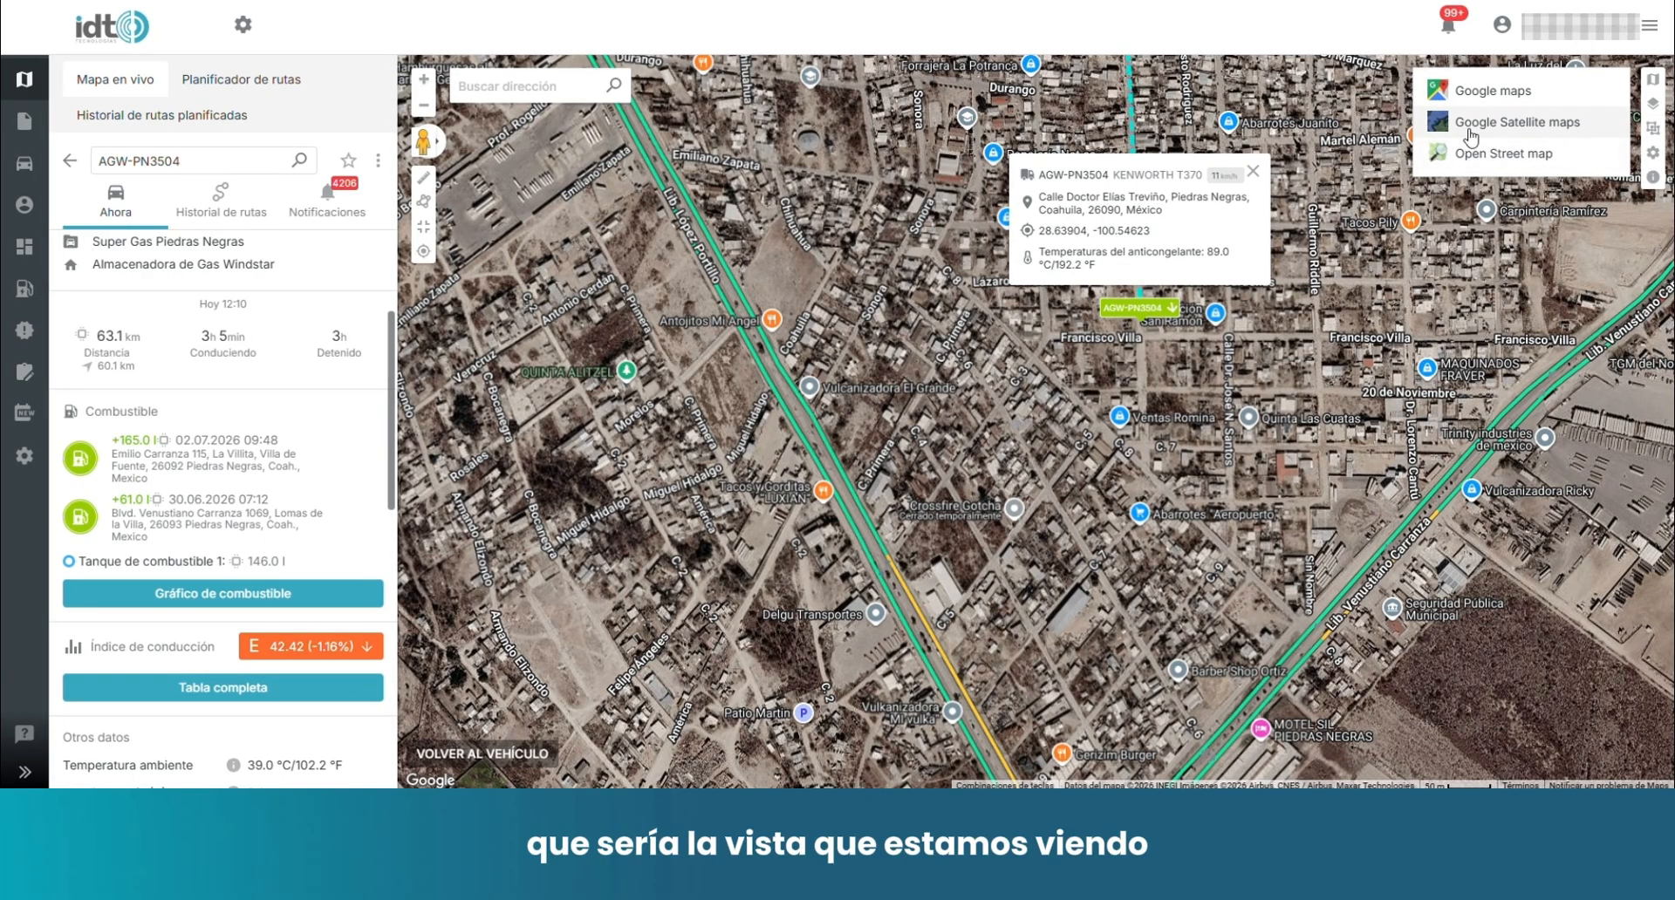
click(1522, 91)
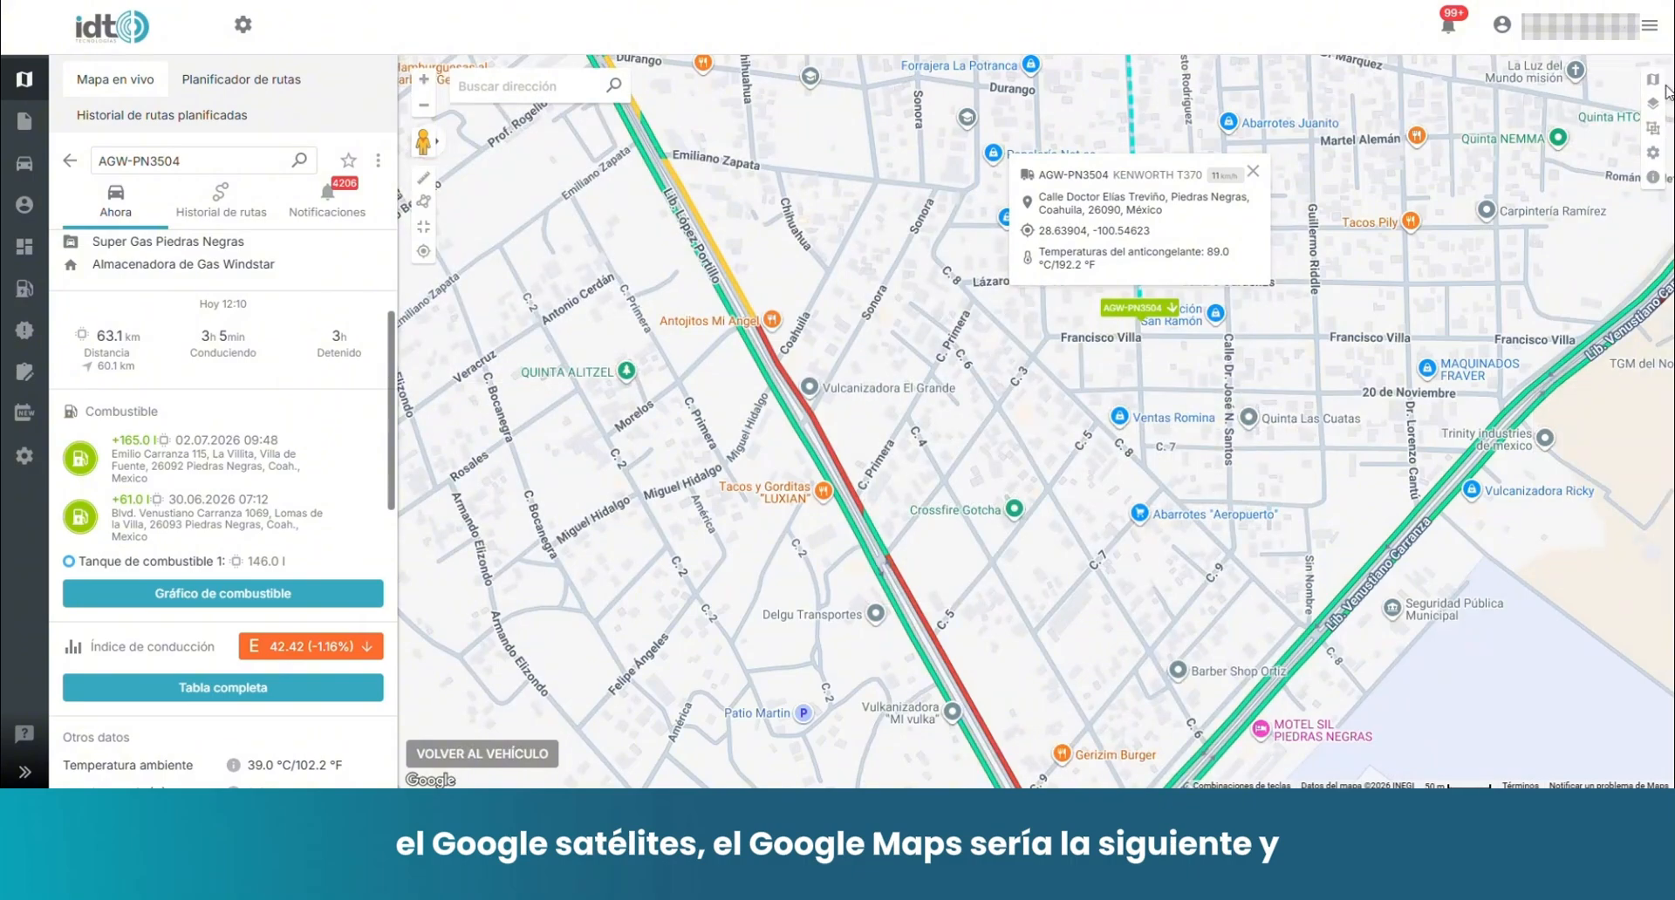
click(1529, 156)
scroll(1134, 309, down, 4)
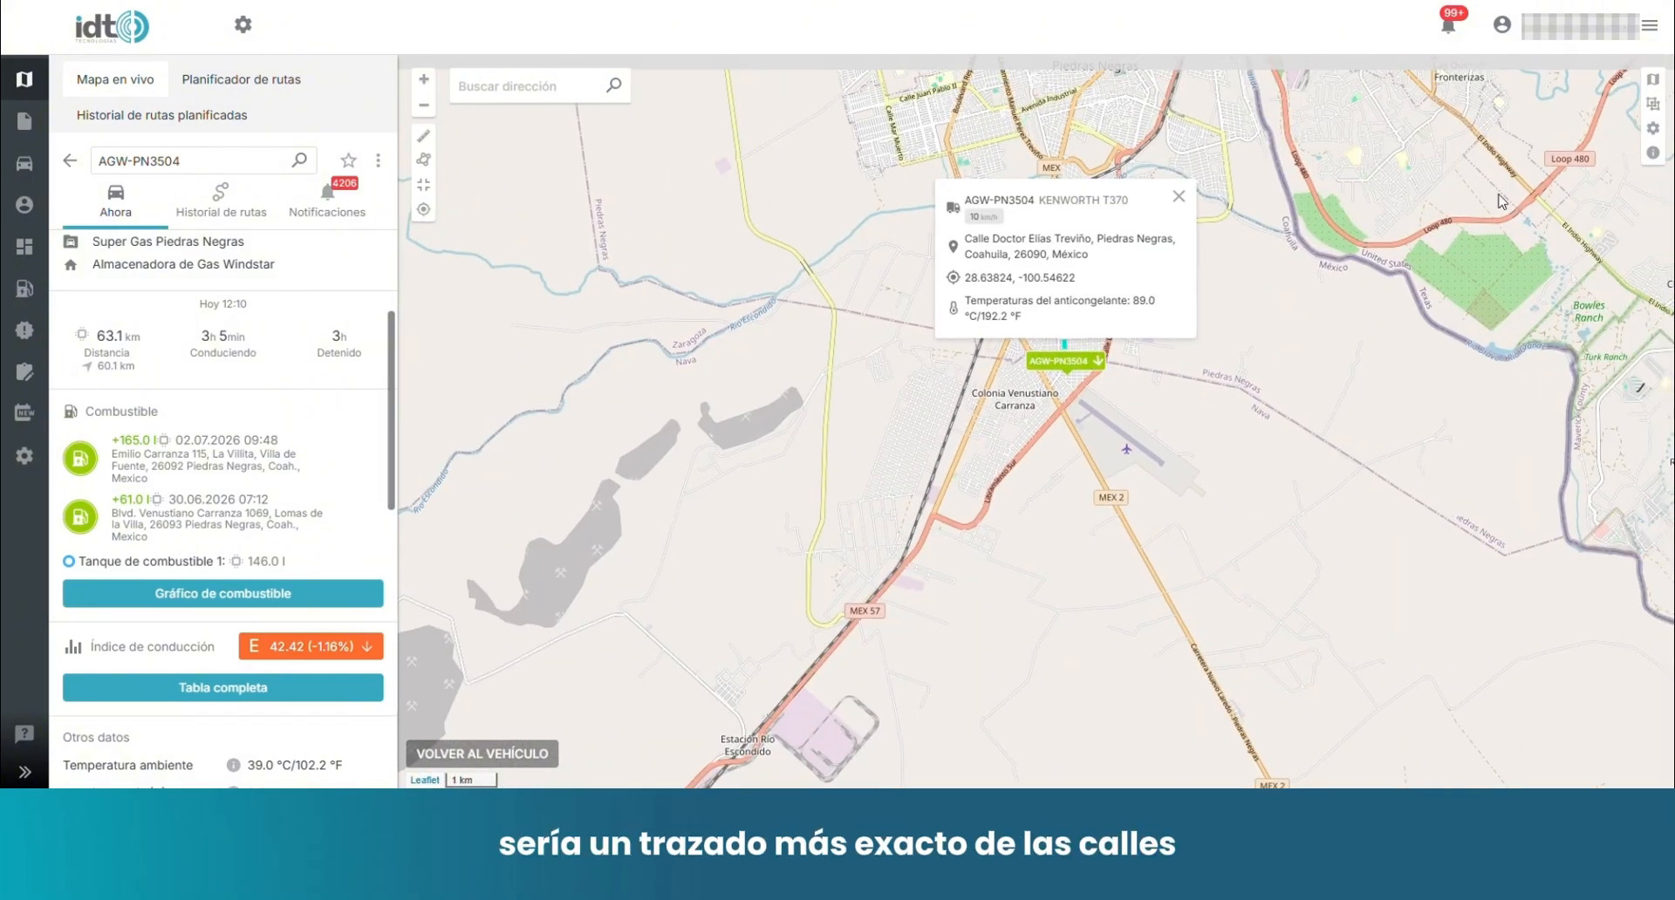
Step: Examine which geofence groups can be shown on the map, leaving all unselected, and look over the Piedras Negras area
click(1658, 106)
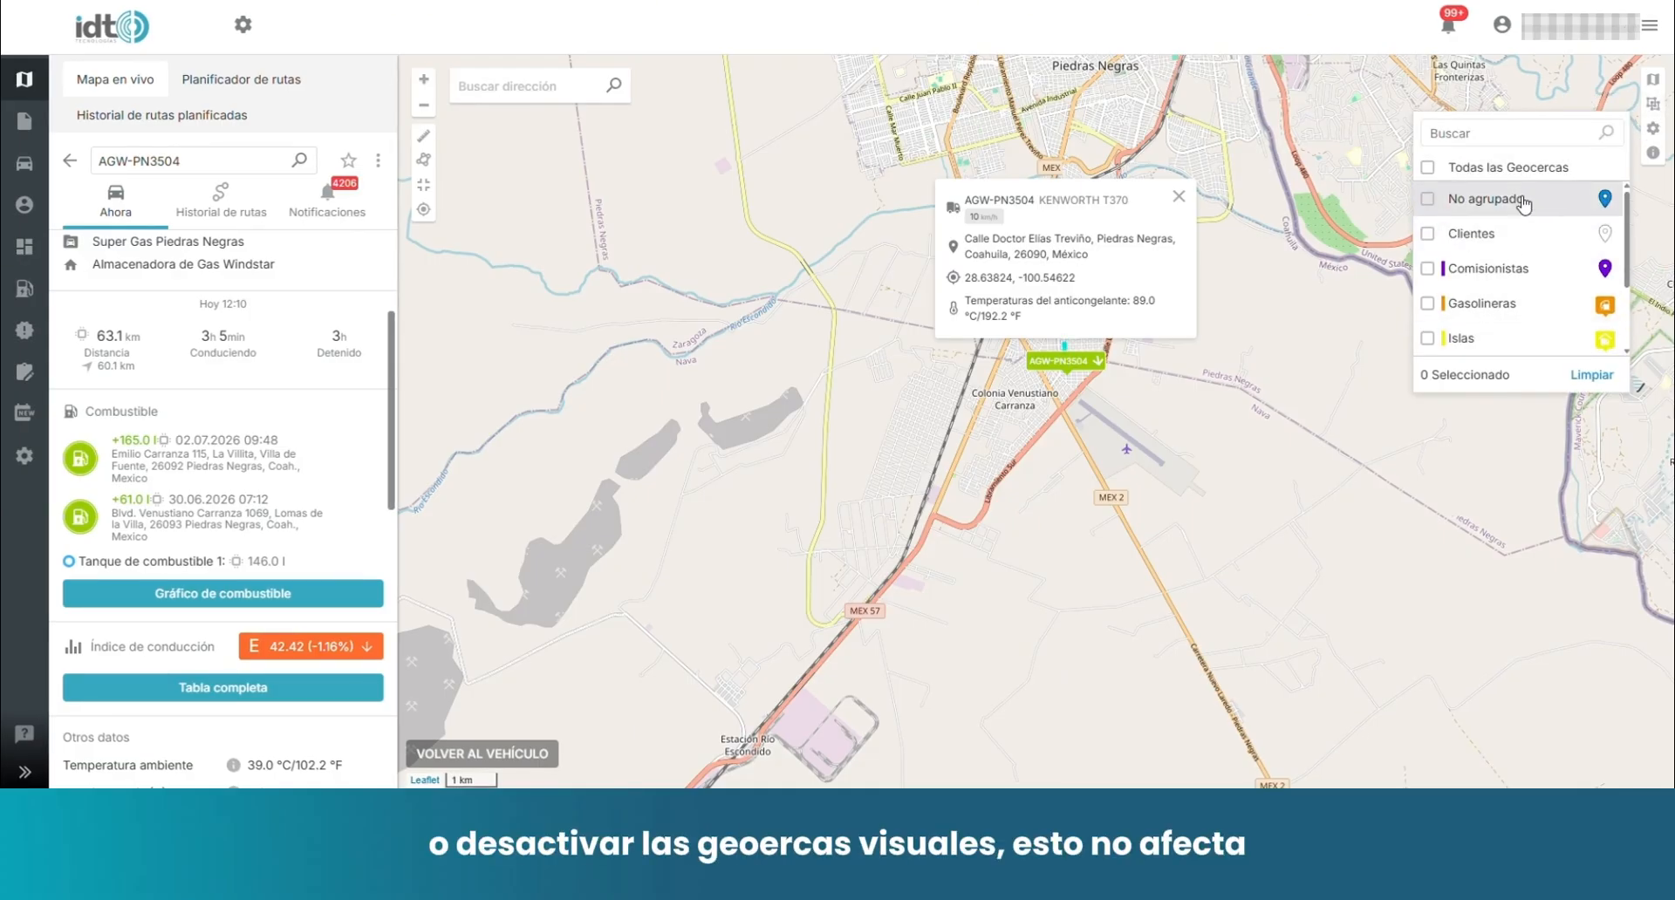
click(1583, 92)
drag(1390, 129, 1230, 363)
drag(1057, 328, 1031, 433)
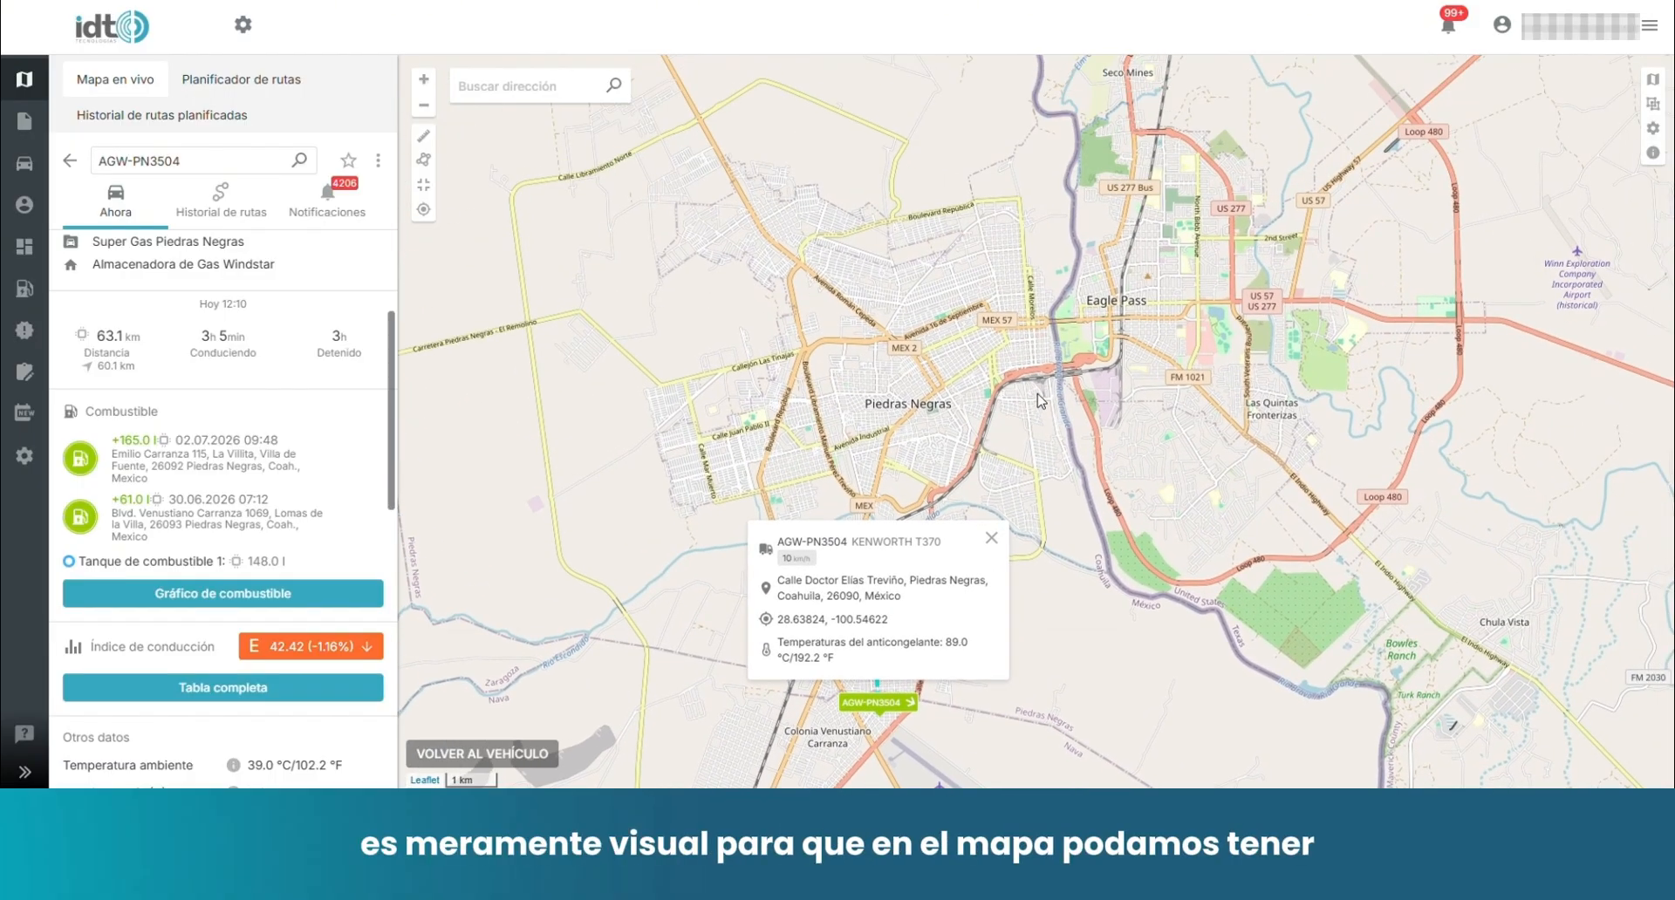
Step: Return from the vehicle to the full fleet list with every status and turn on icon grouping on the map
click(1663, 131)
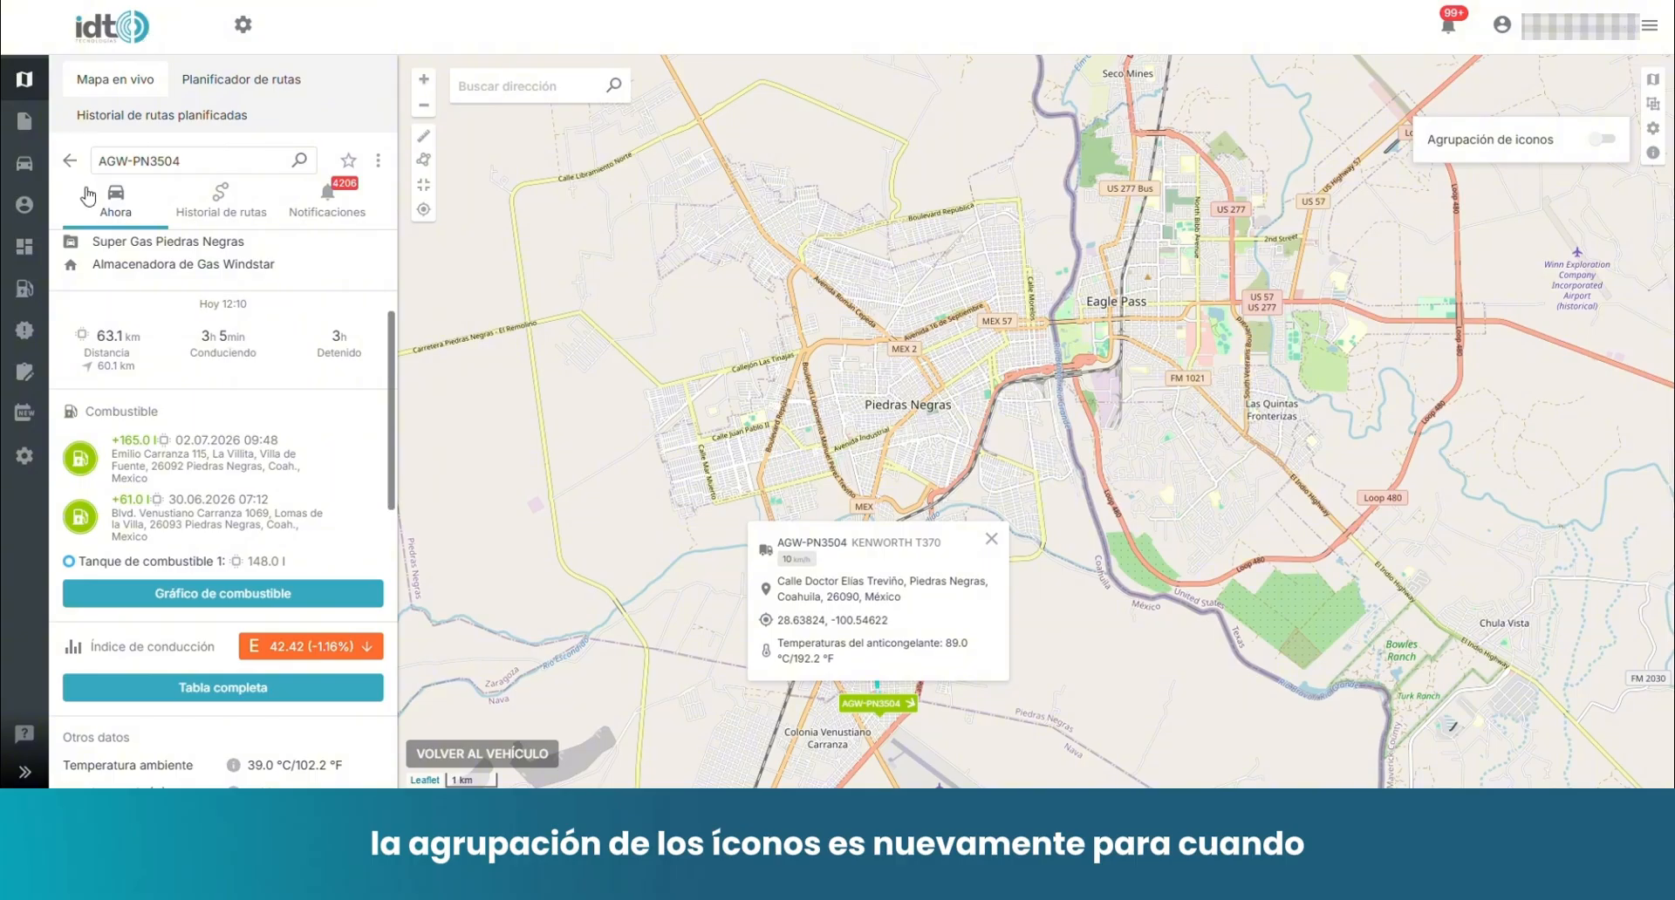
click(71, 161)
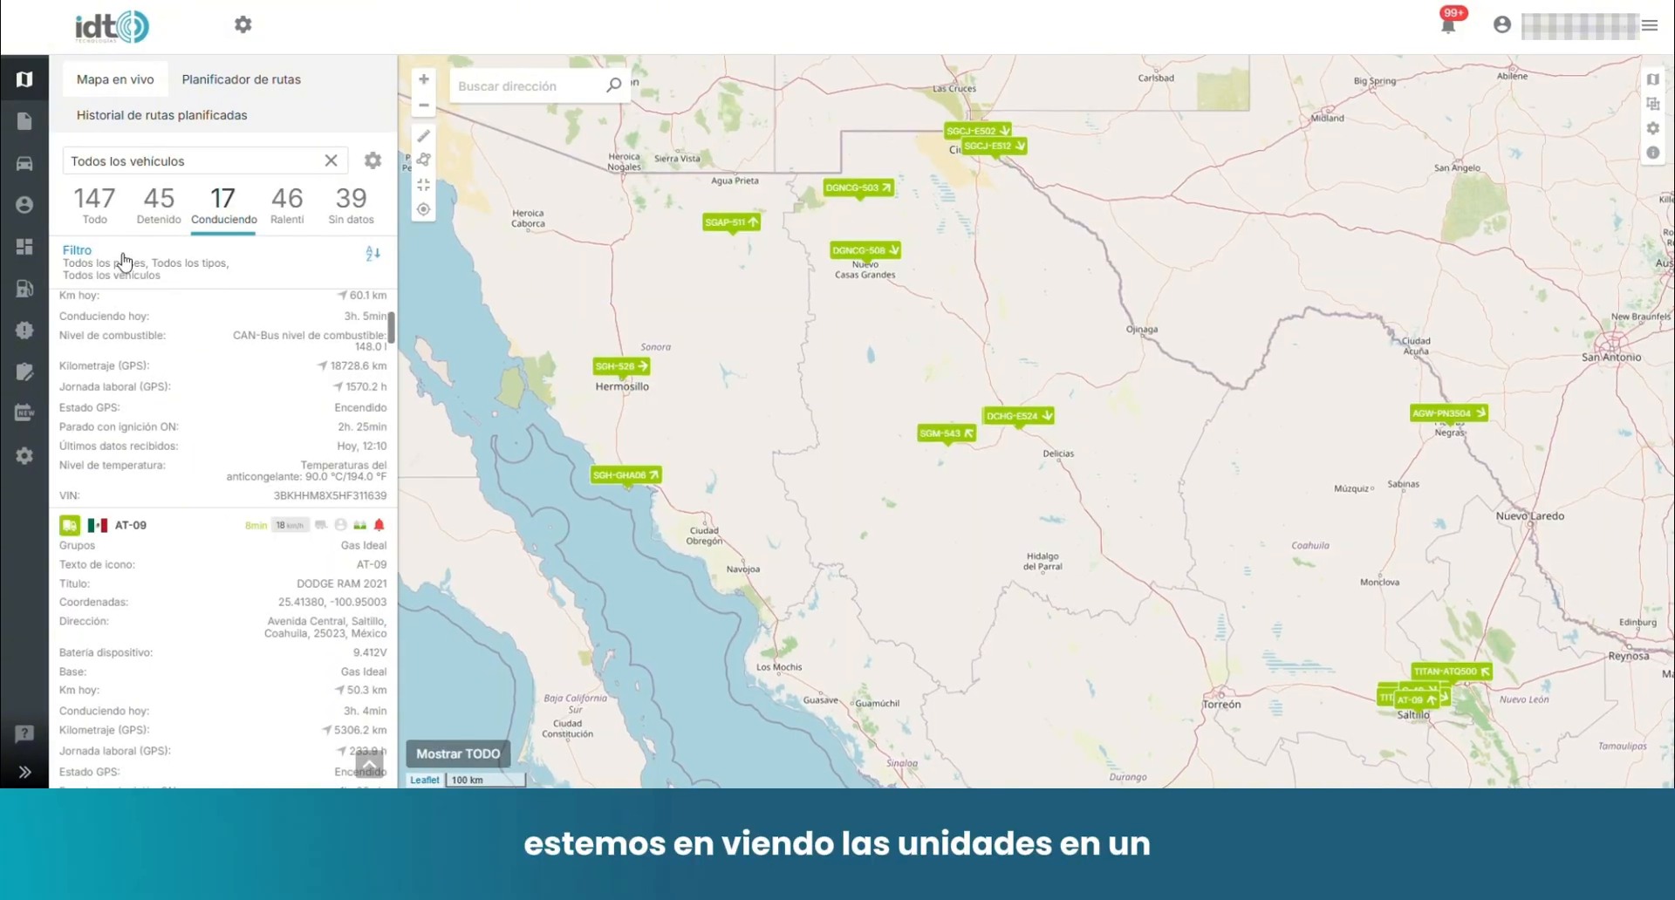
click(103, 225)
mouse_move(1653, 128)
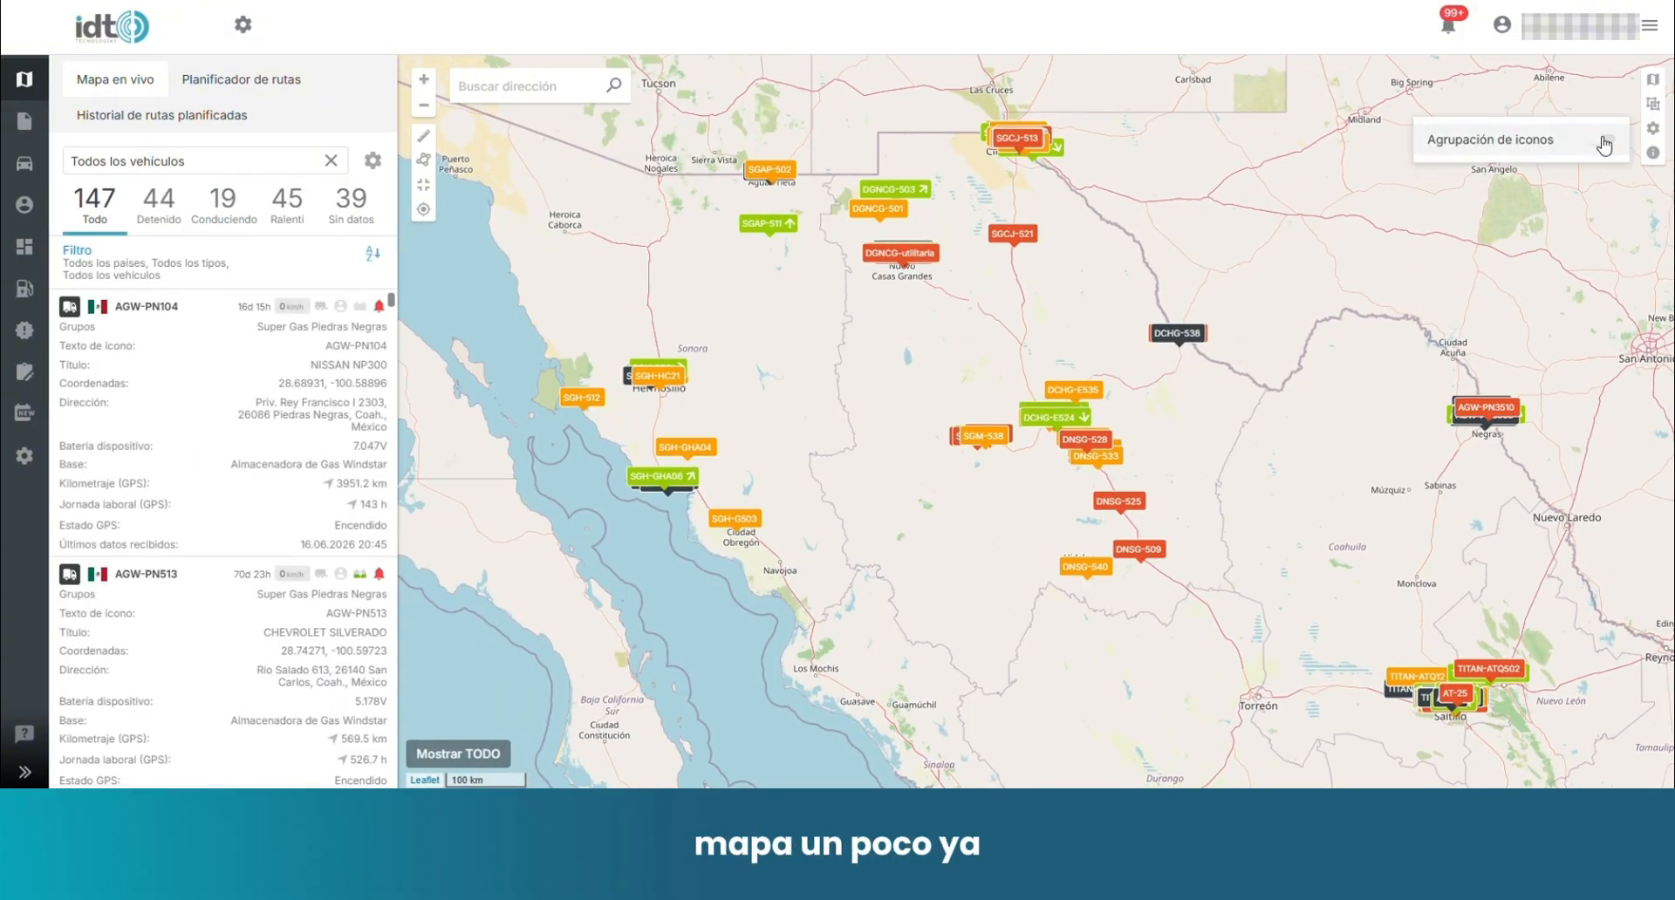
click(1604, 141)
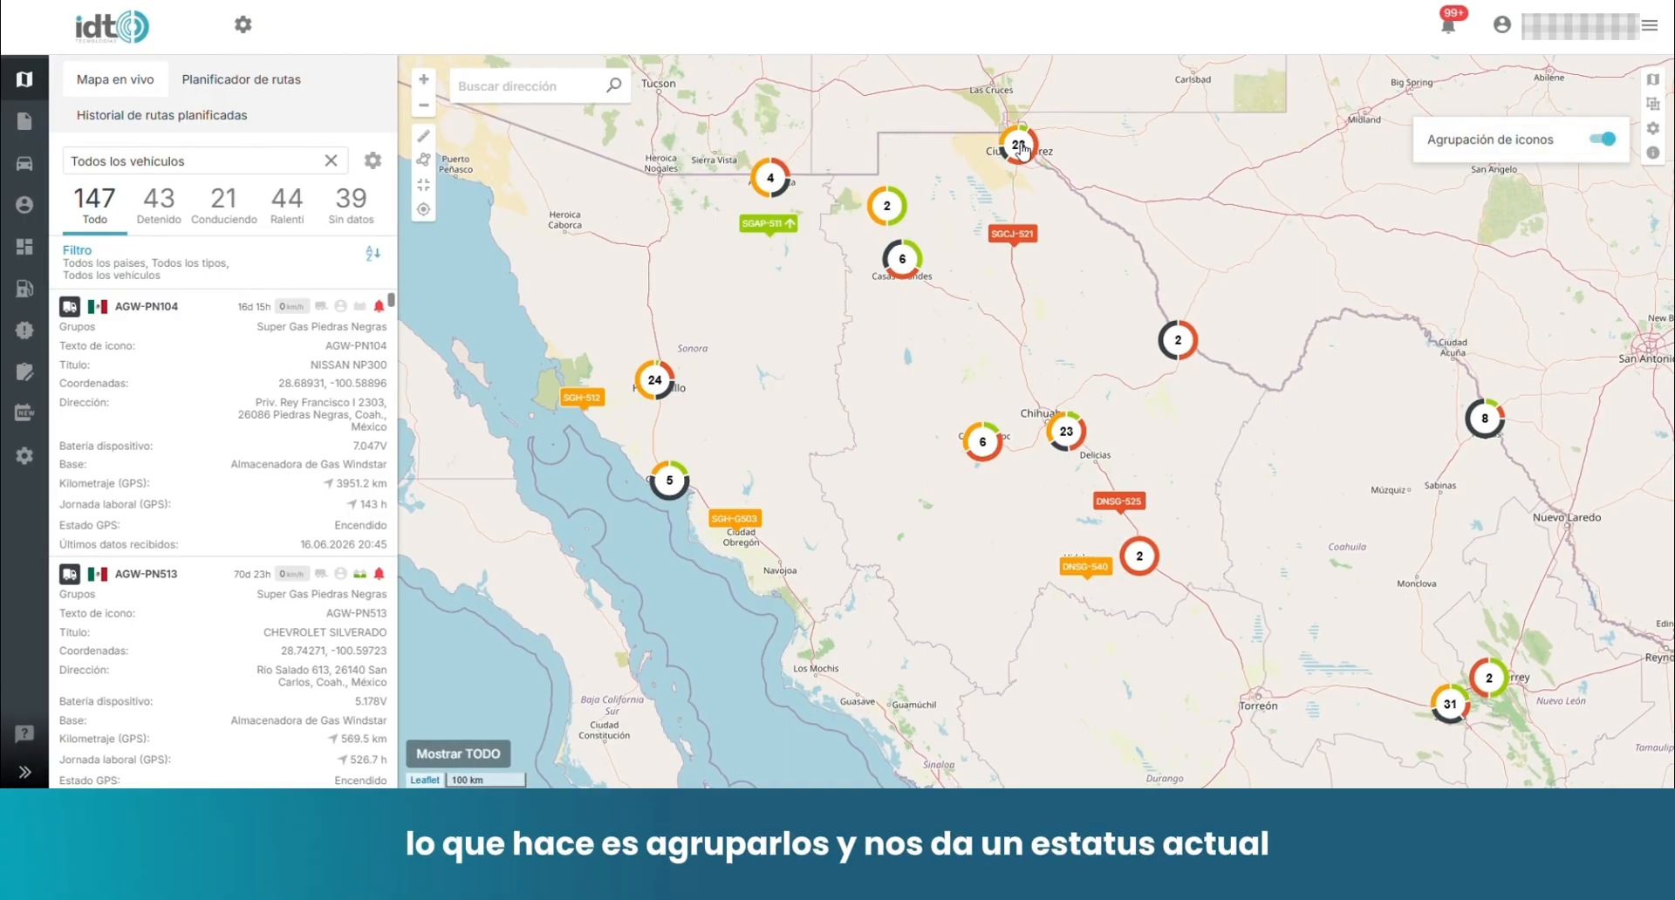
mouse_move(1021, 147)
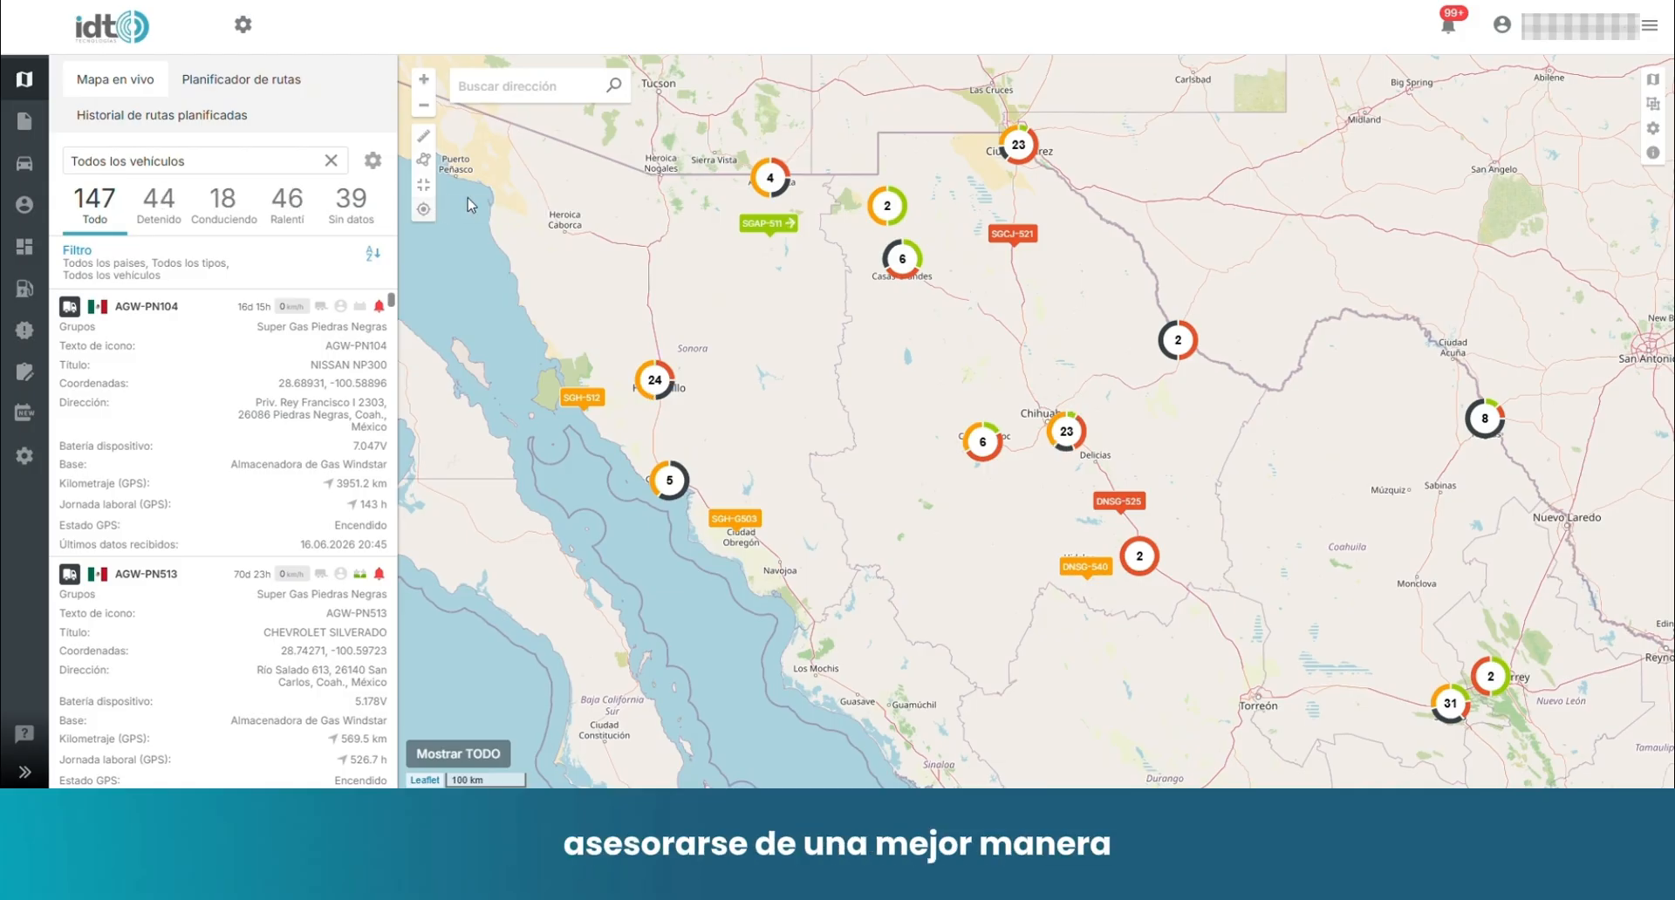
Step: Review the vehicle list settings, from map icons and basic data through daily statistics, technical and device data to custom fields
click(373, 161)
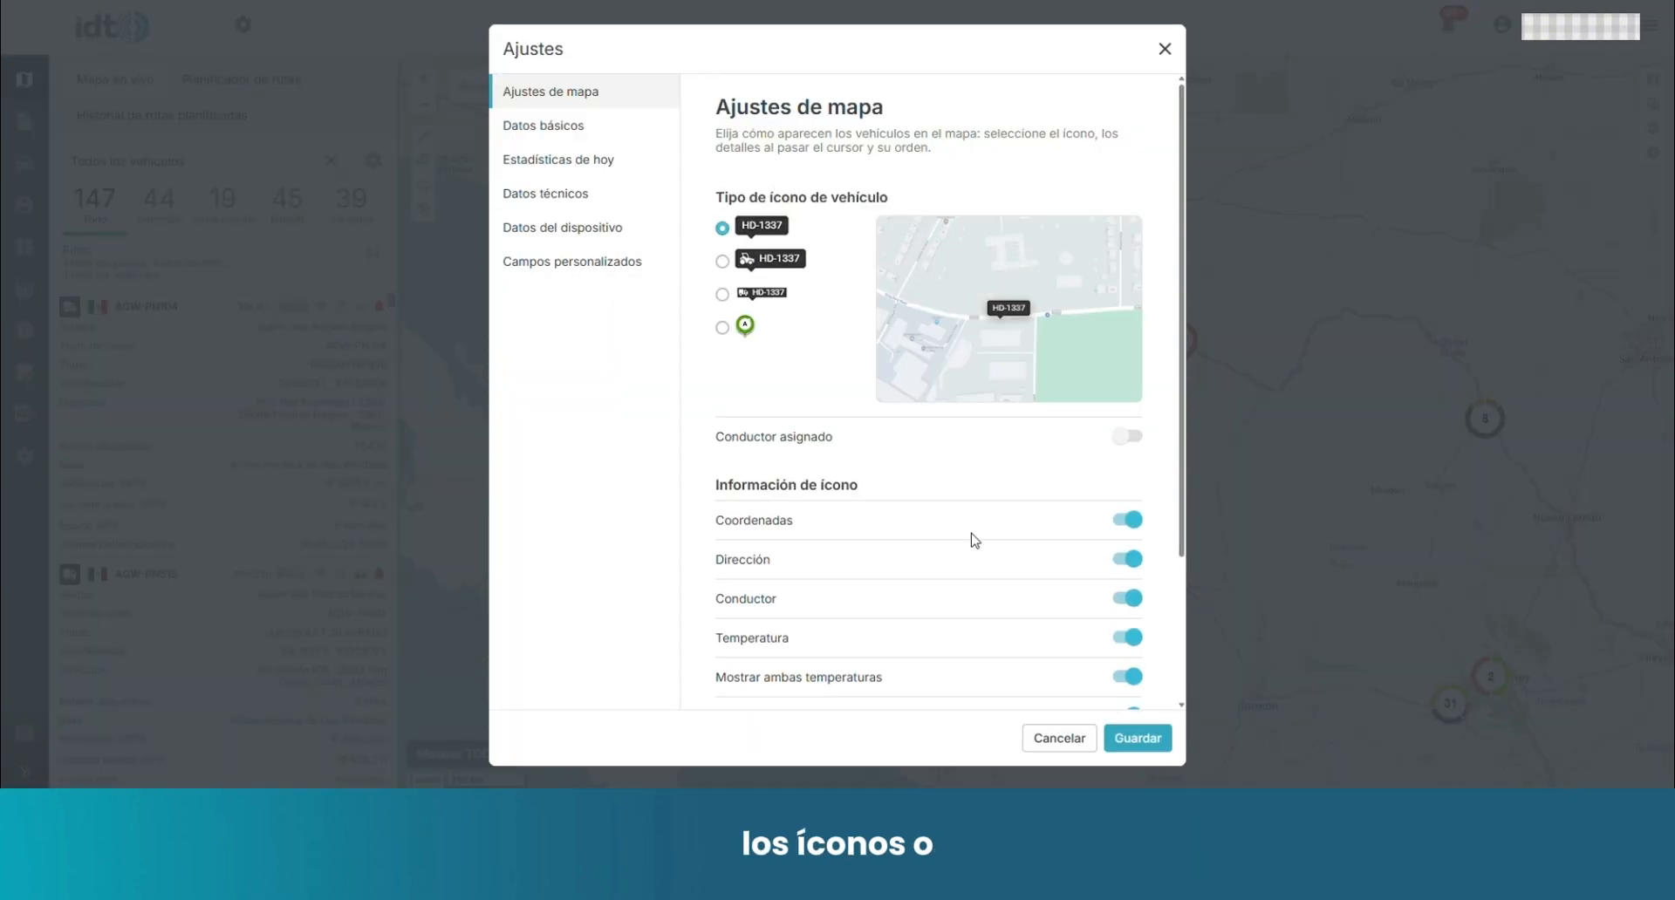
scroll(859, 504, down, 1)
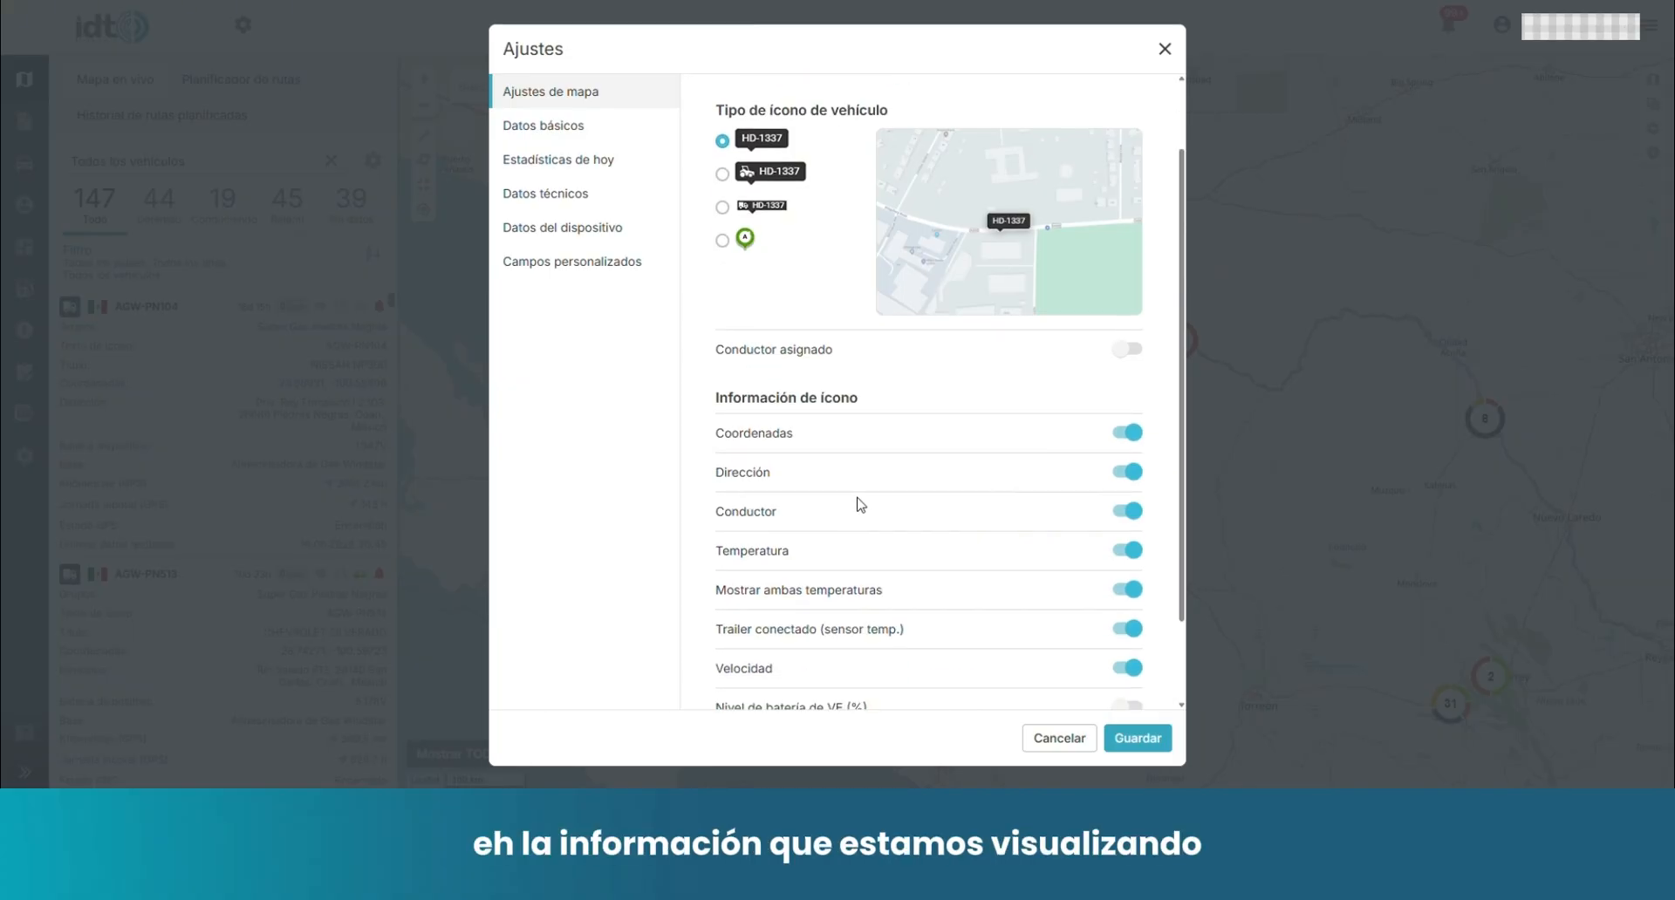
click(570, 127)
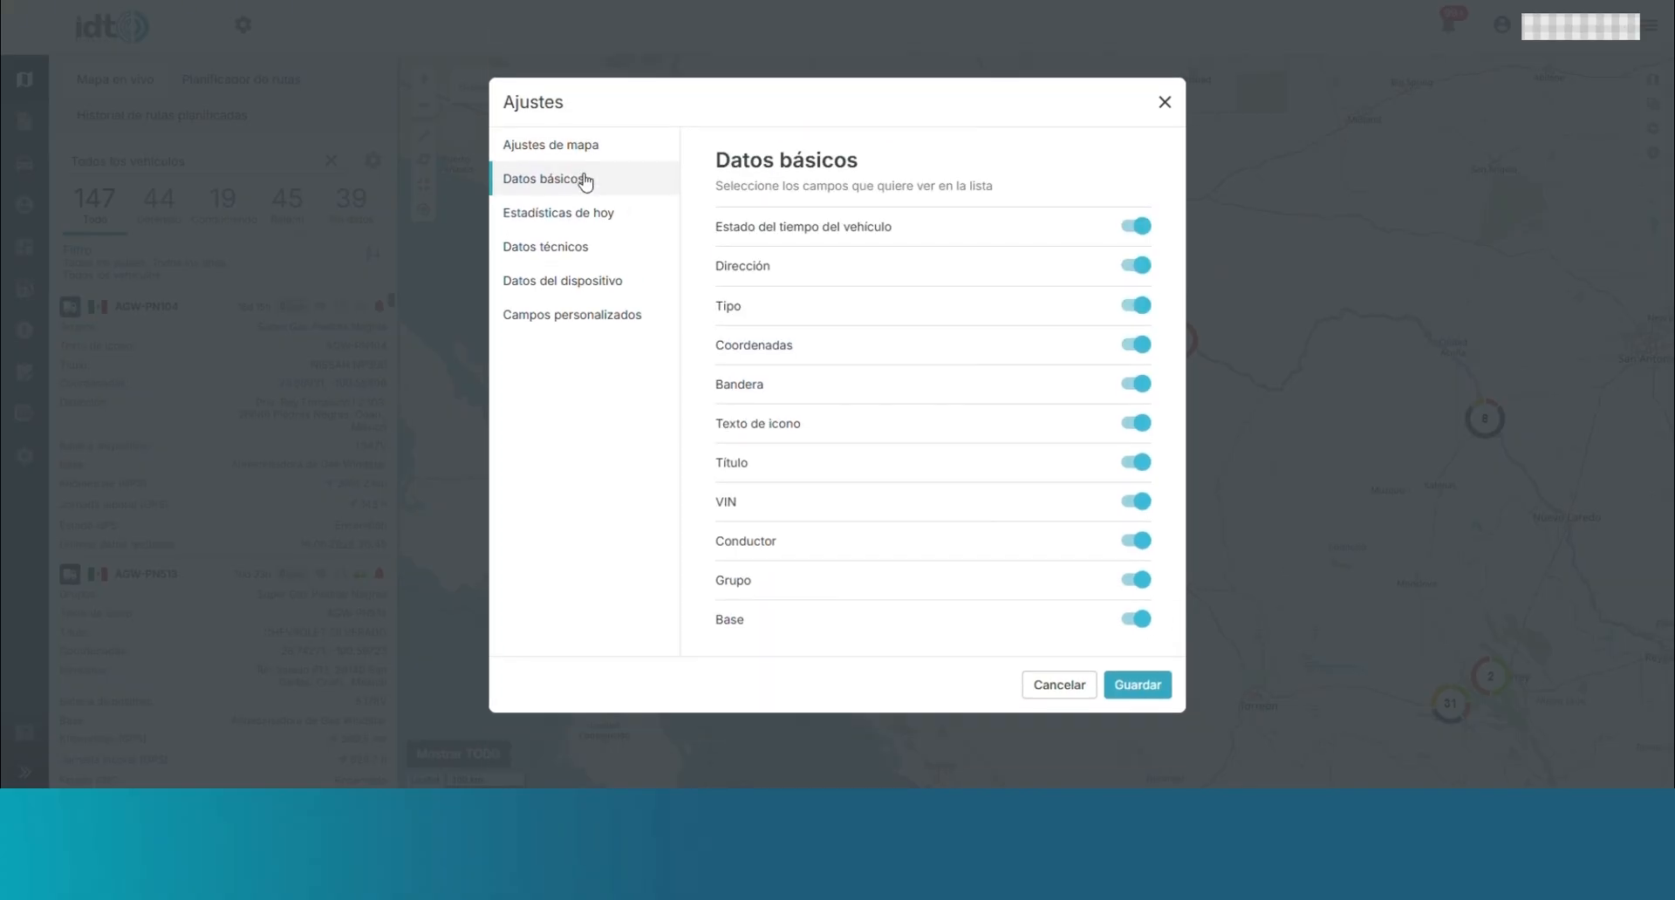
click(589, 214)
click(592, 334)
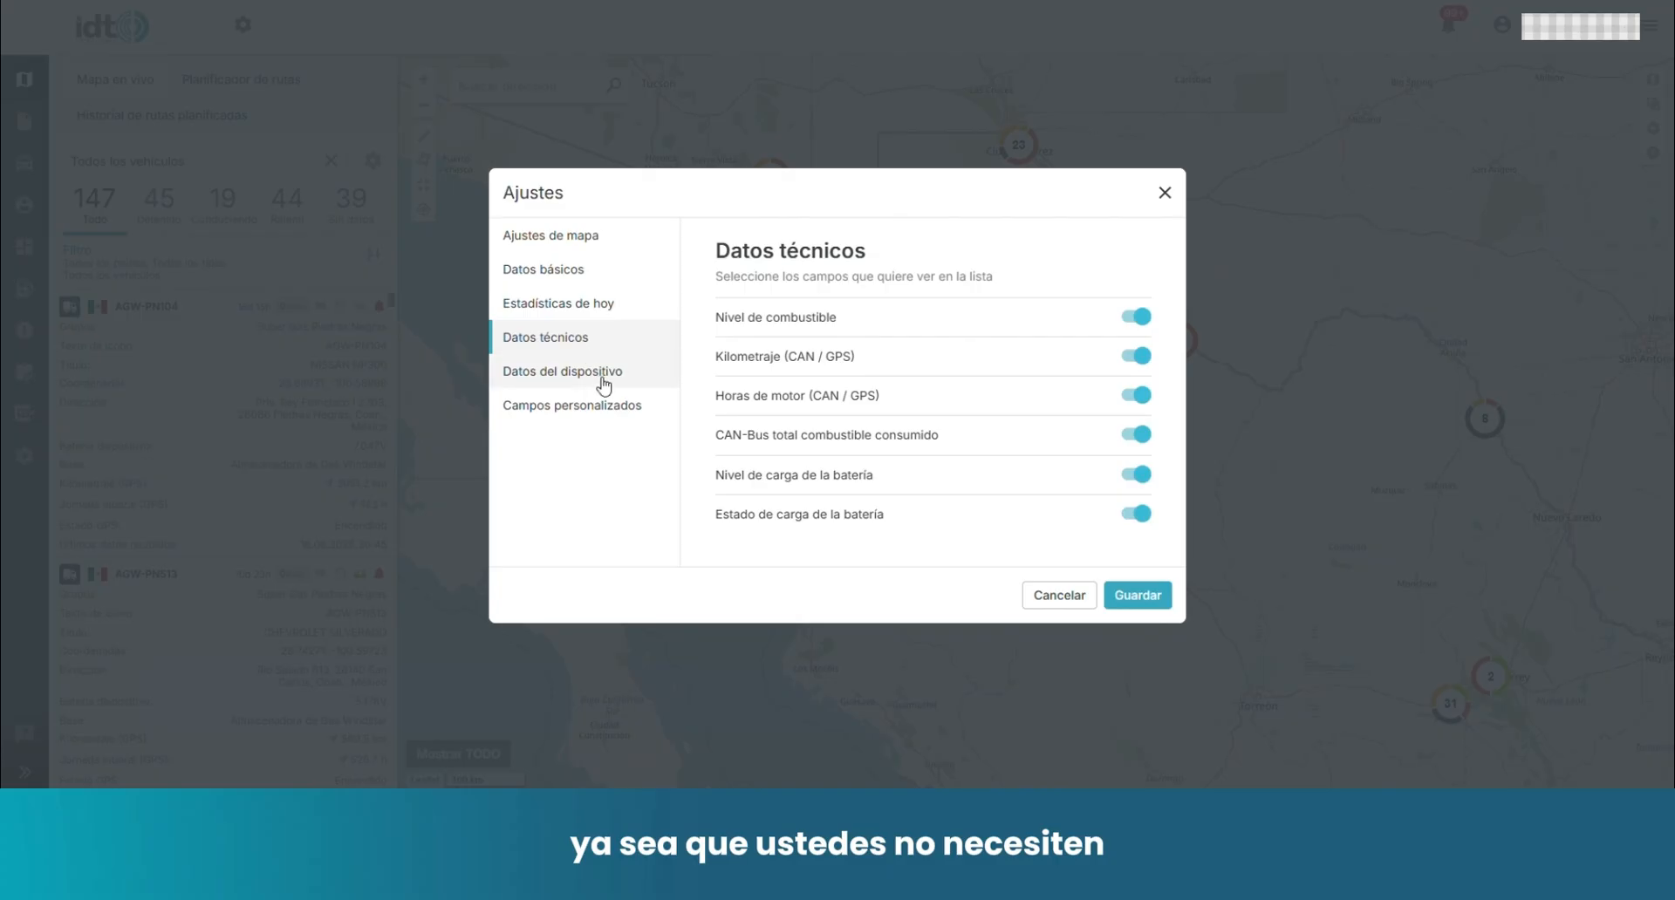
click(599, 376)
click(602, 410)
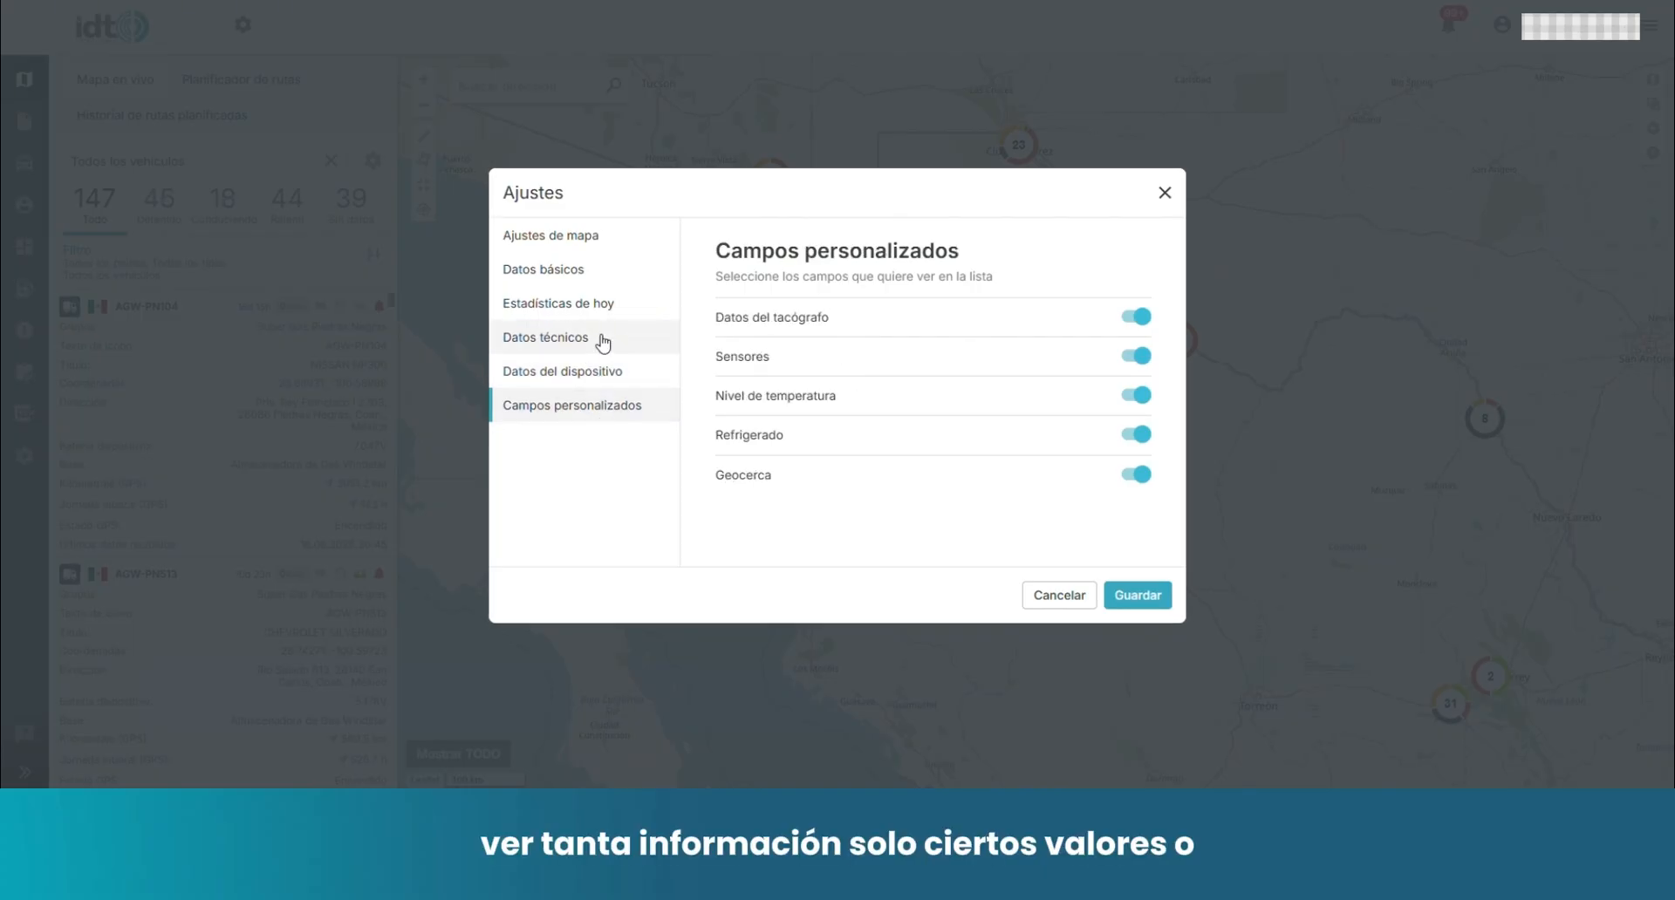
Step: Turn off the custom fields Datos del tacógrafo, Sensores, Nivel de temperatura, Refrigerado and Geocerca, and save the settings
click(1141, 318)
click(1142, 356)
click(1141, 396)
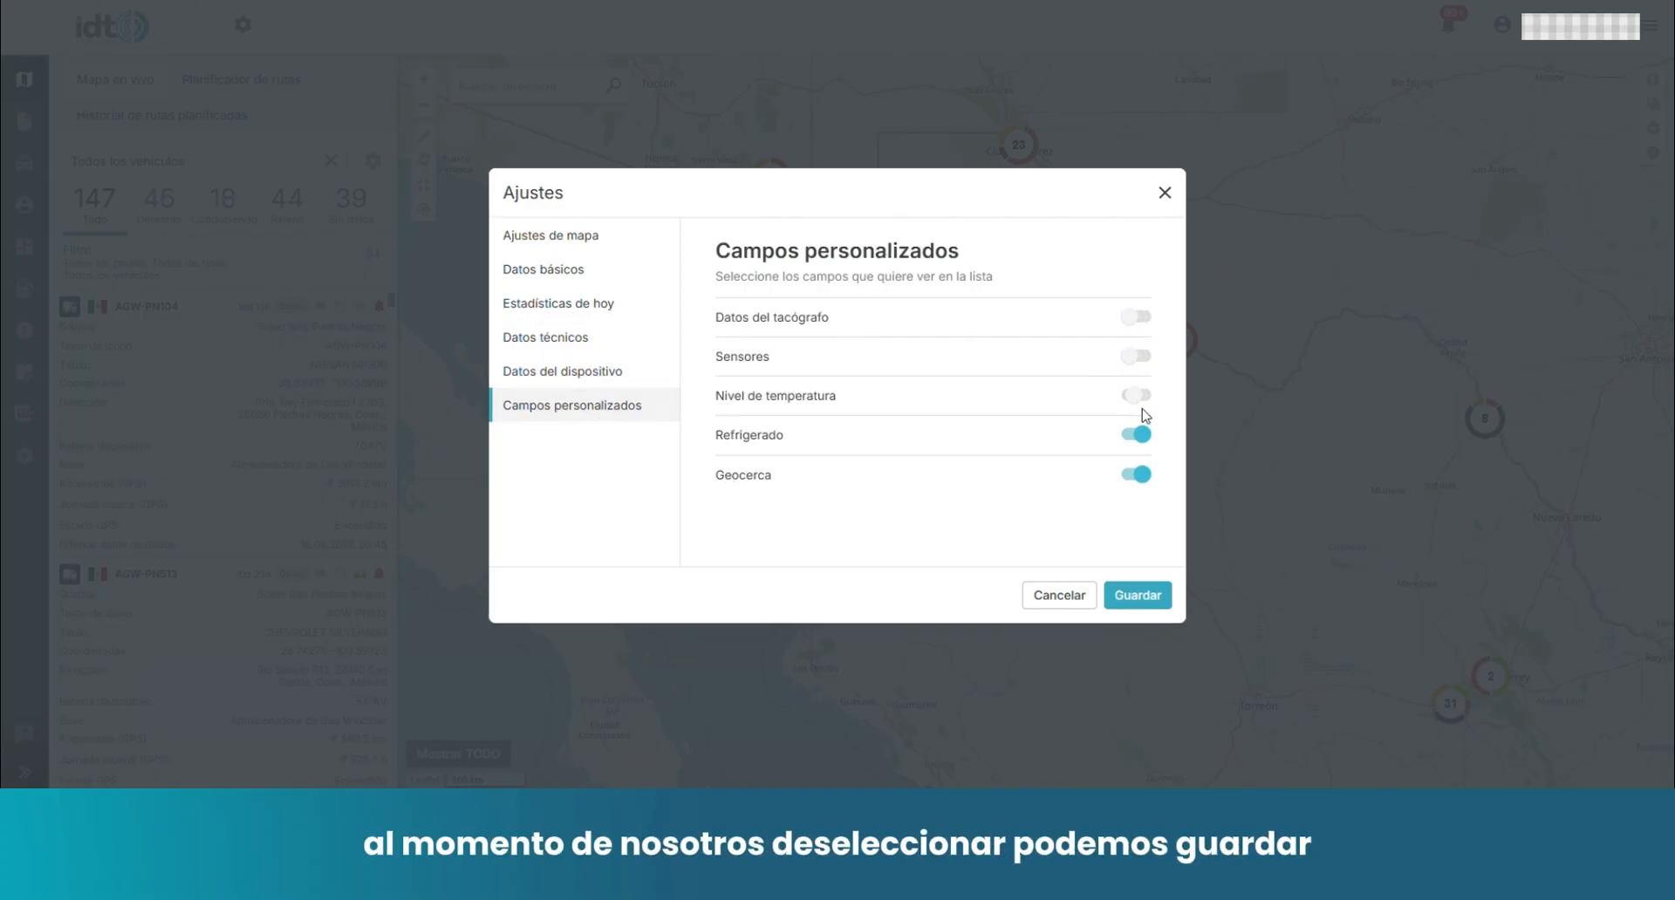
click(1141, 436)
click(1140, 475)
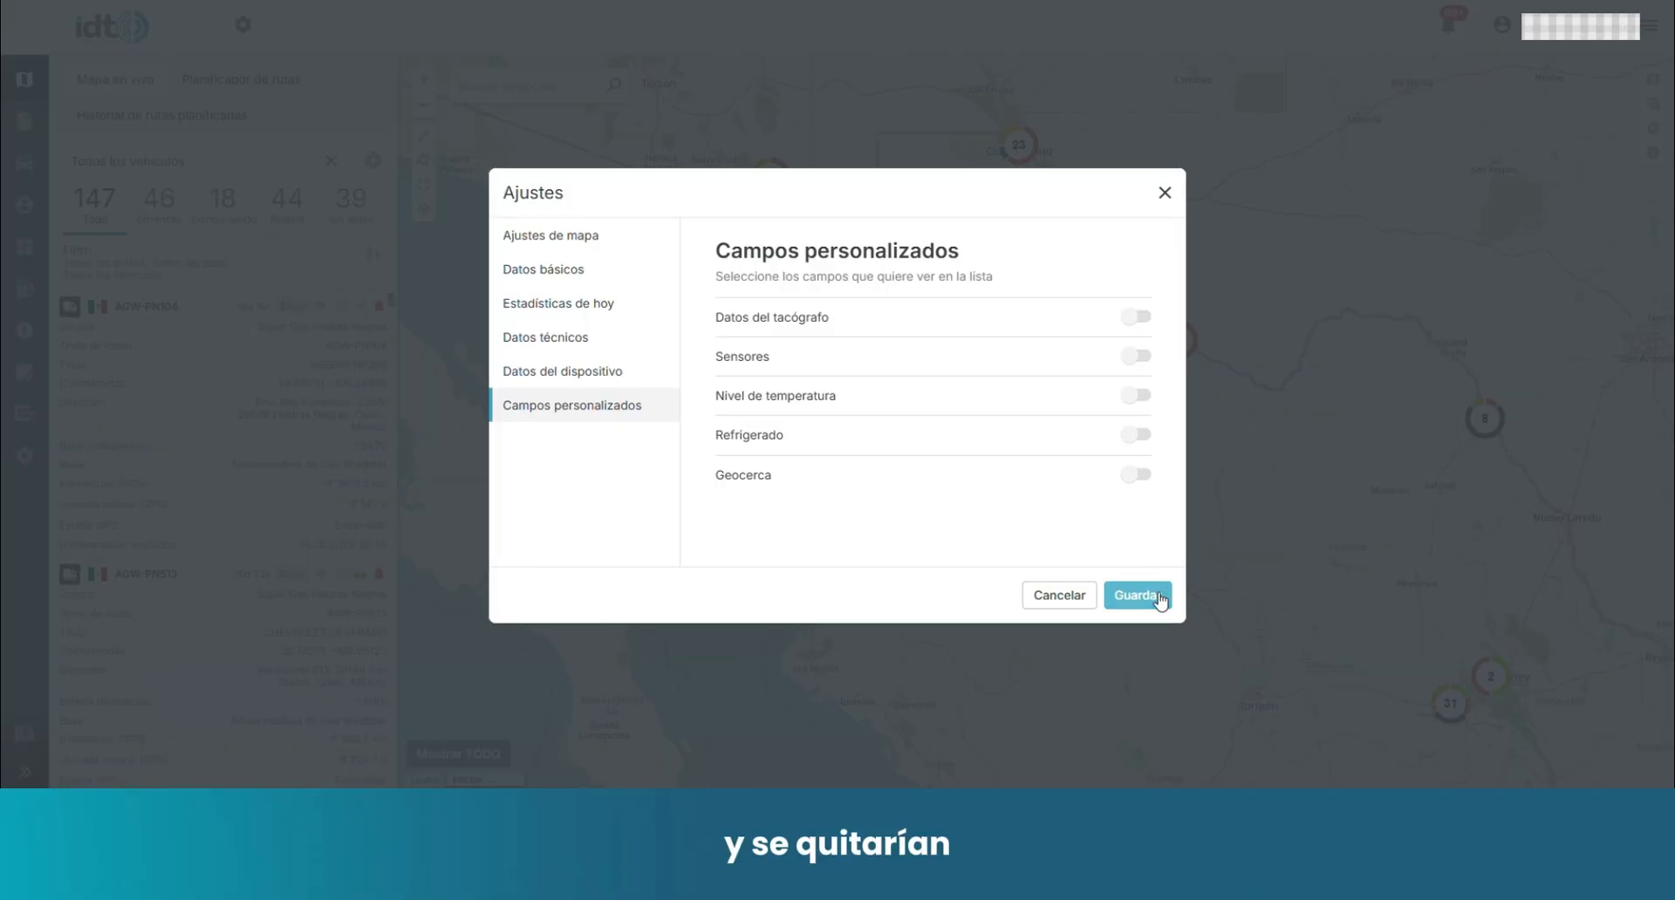
click(1151, 596)
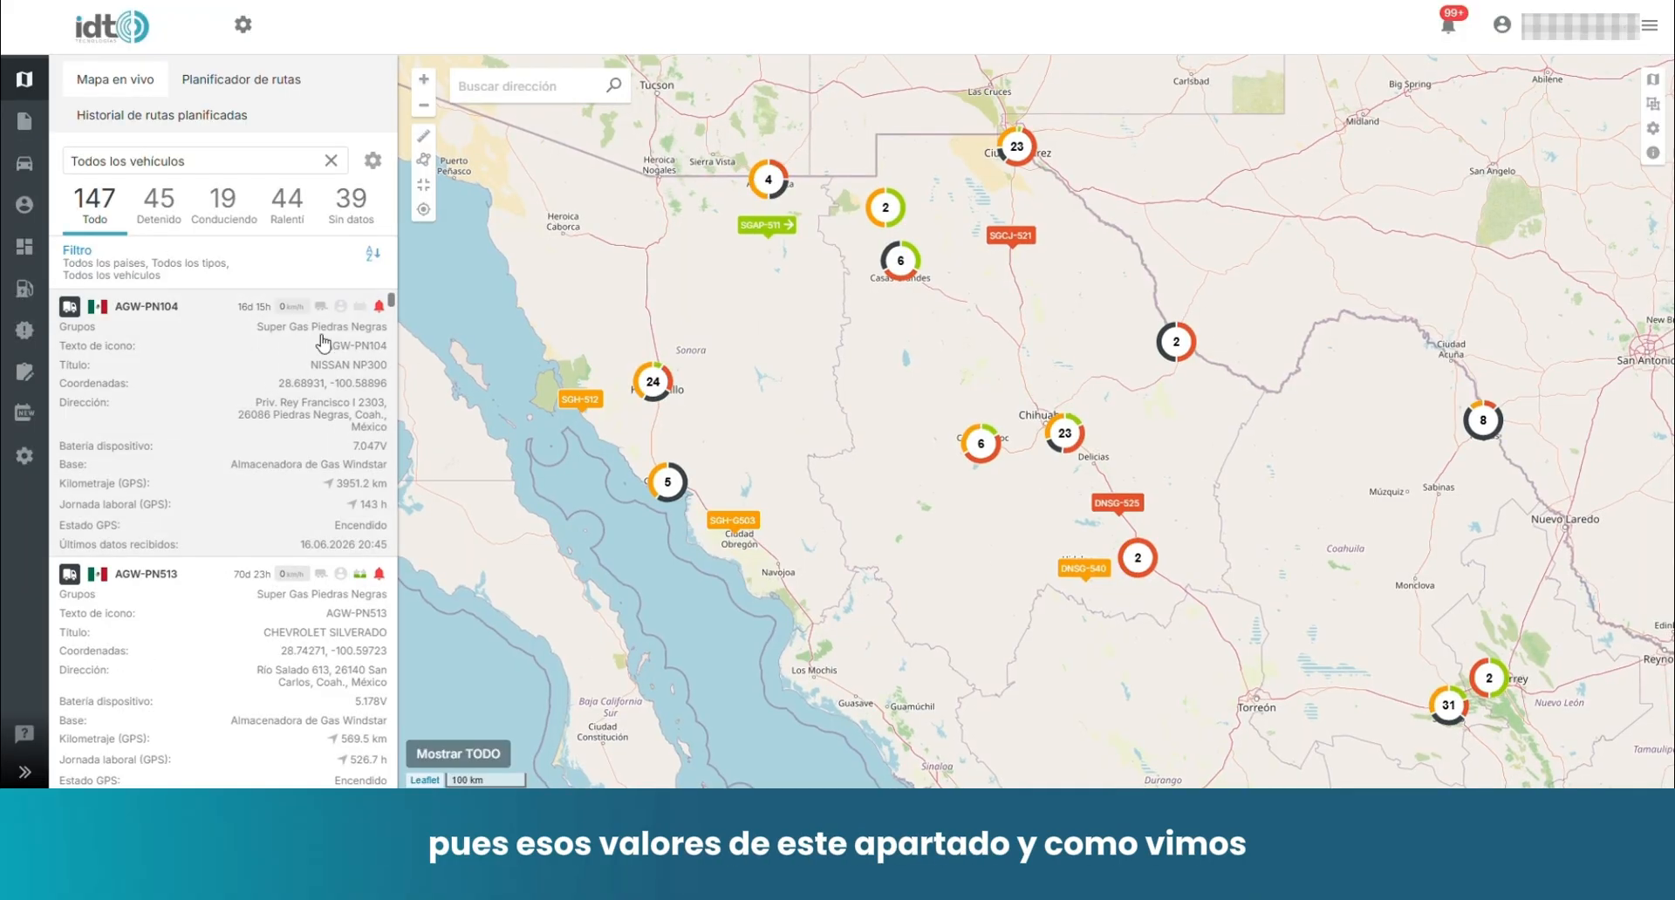
click(372, 160)
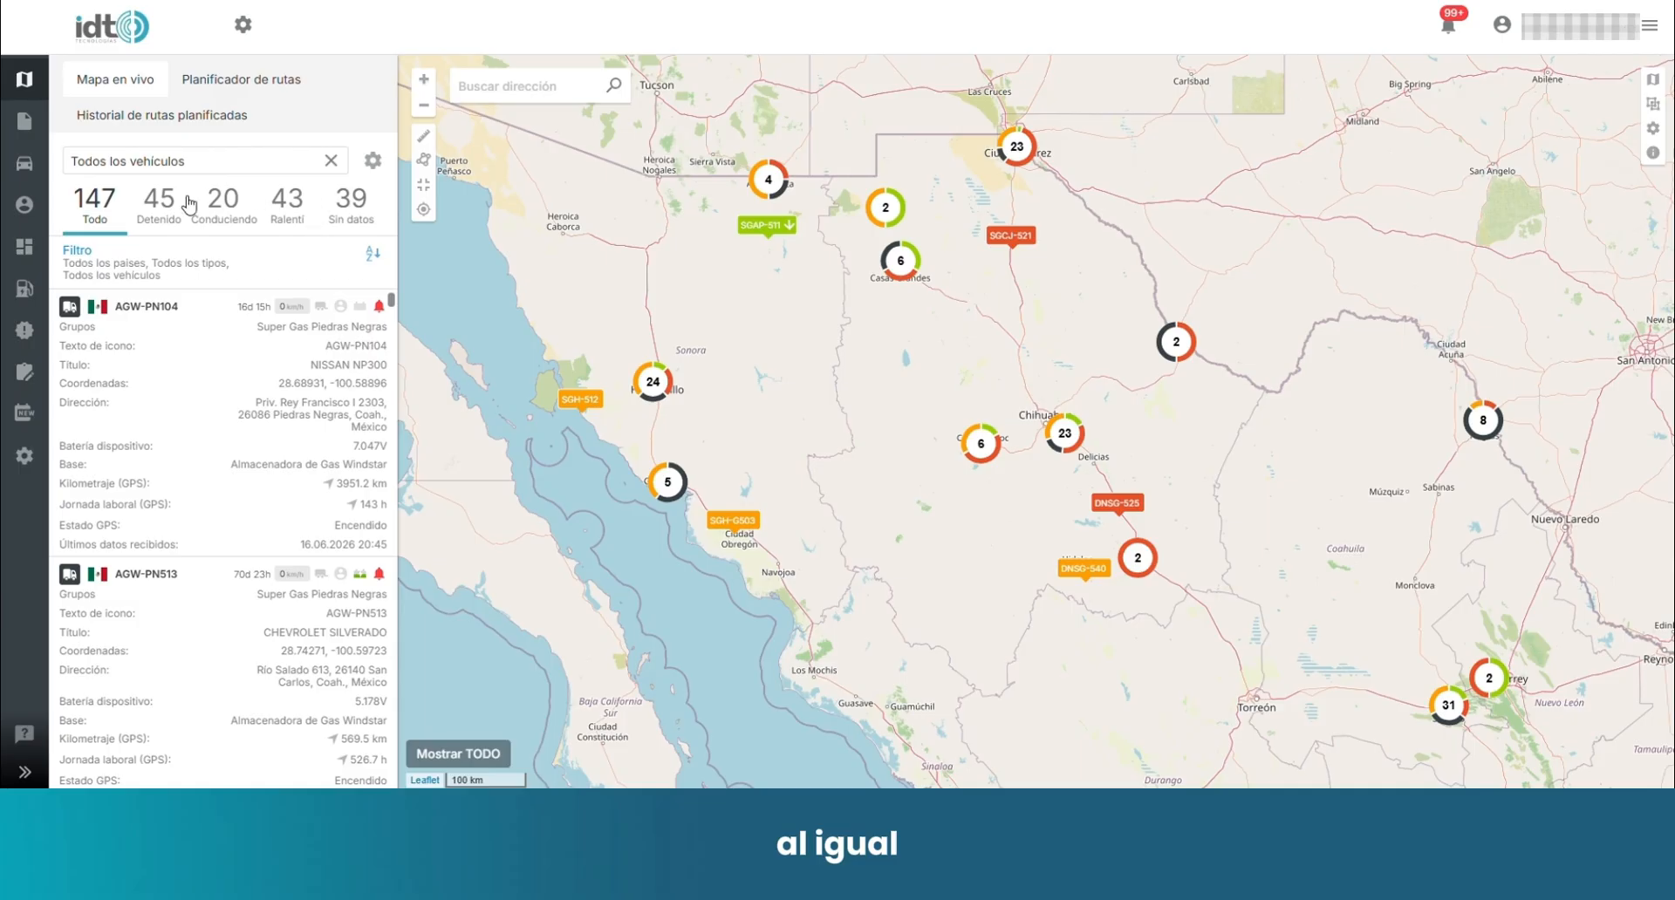
click(183, 199)
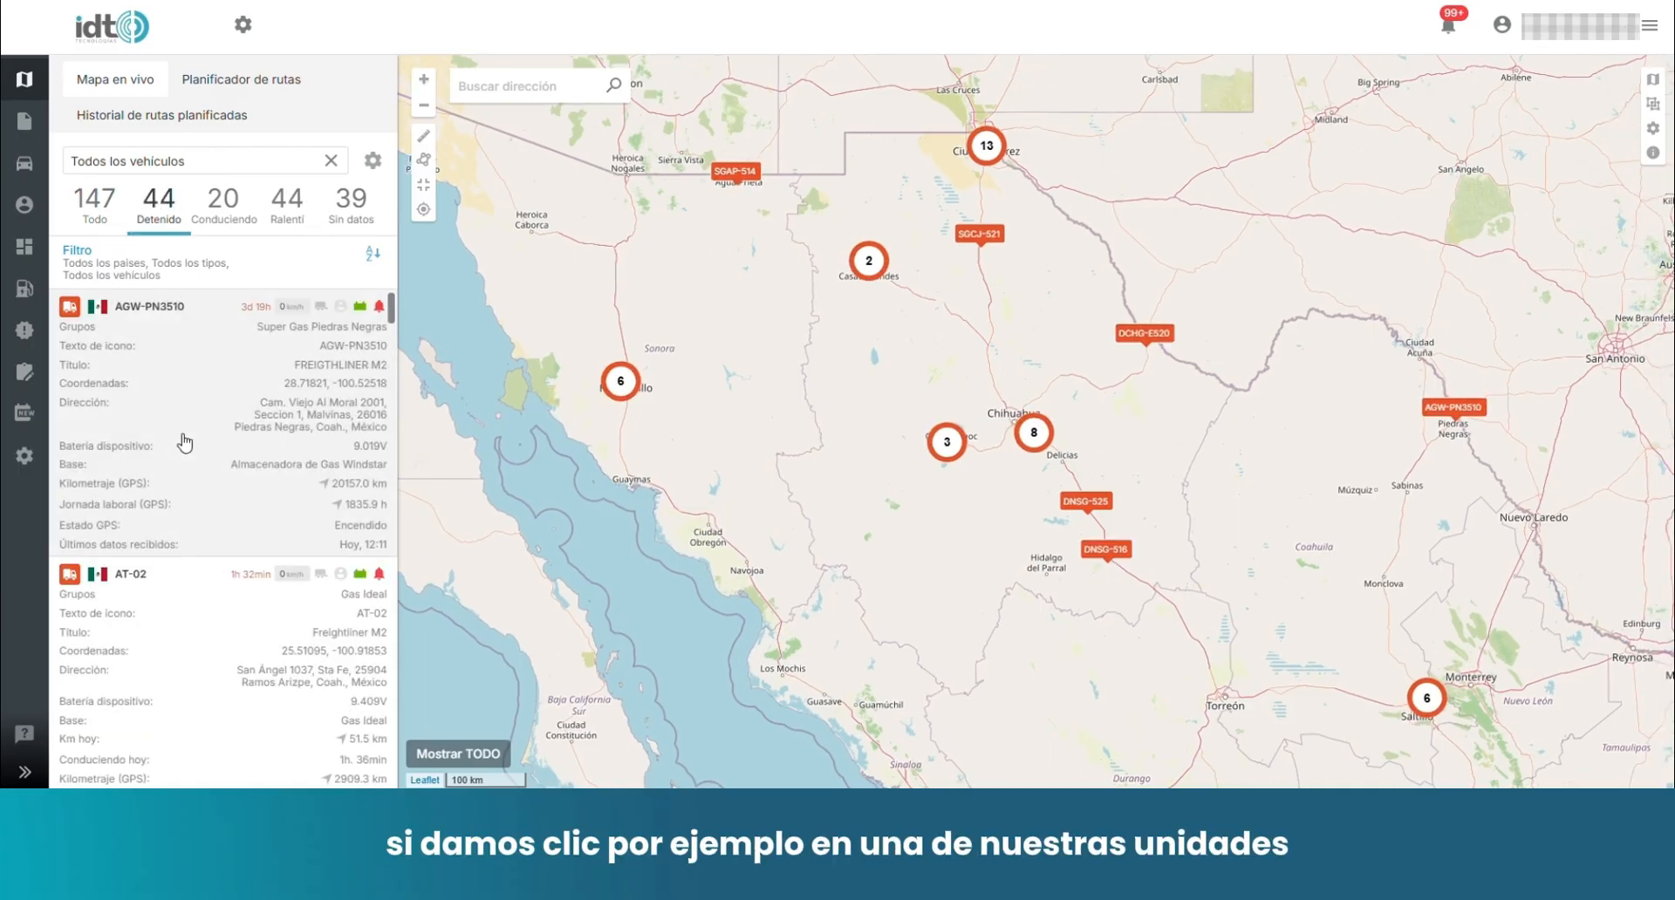
click(389, 327)
click(377, 161)
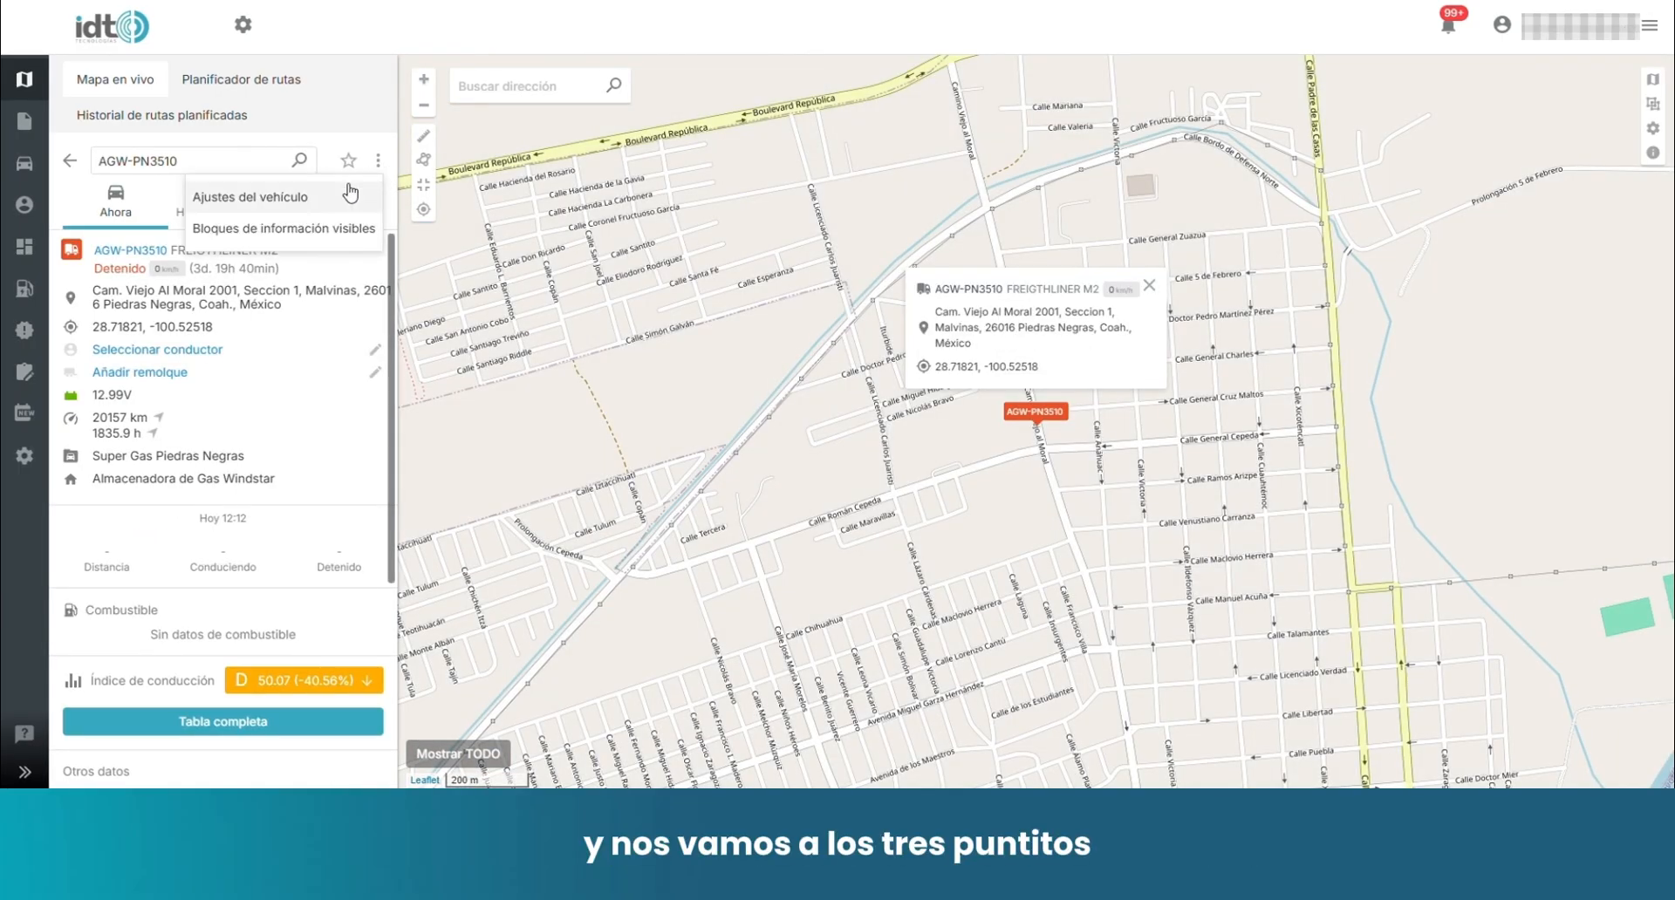
click(350, 193)
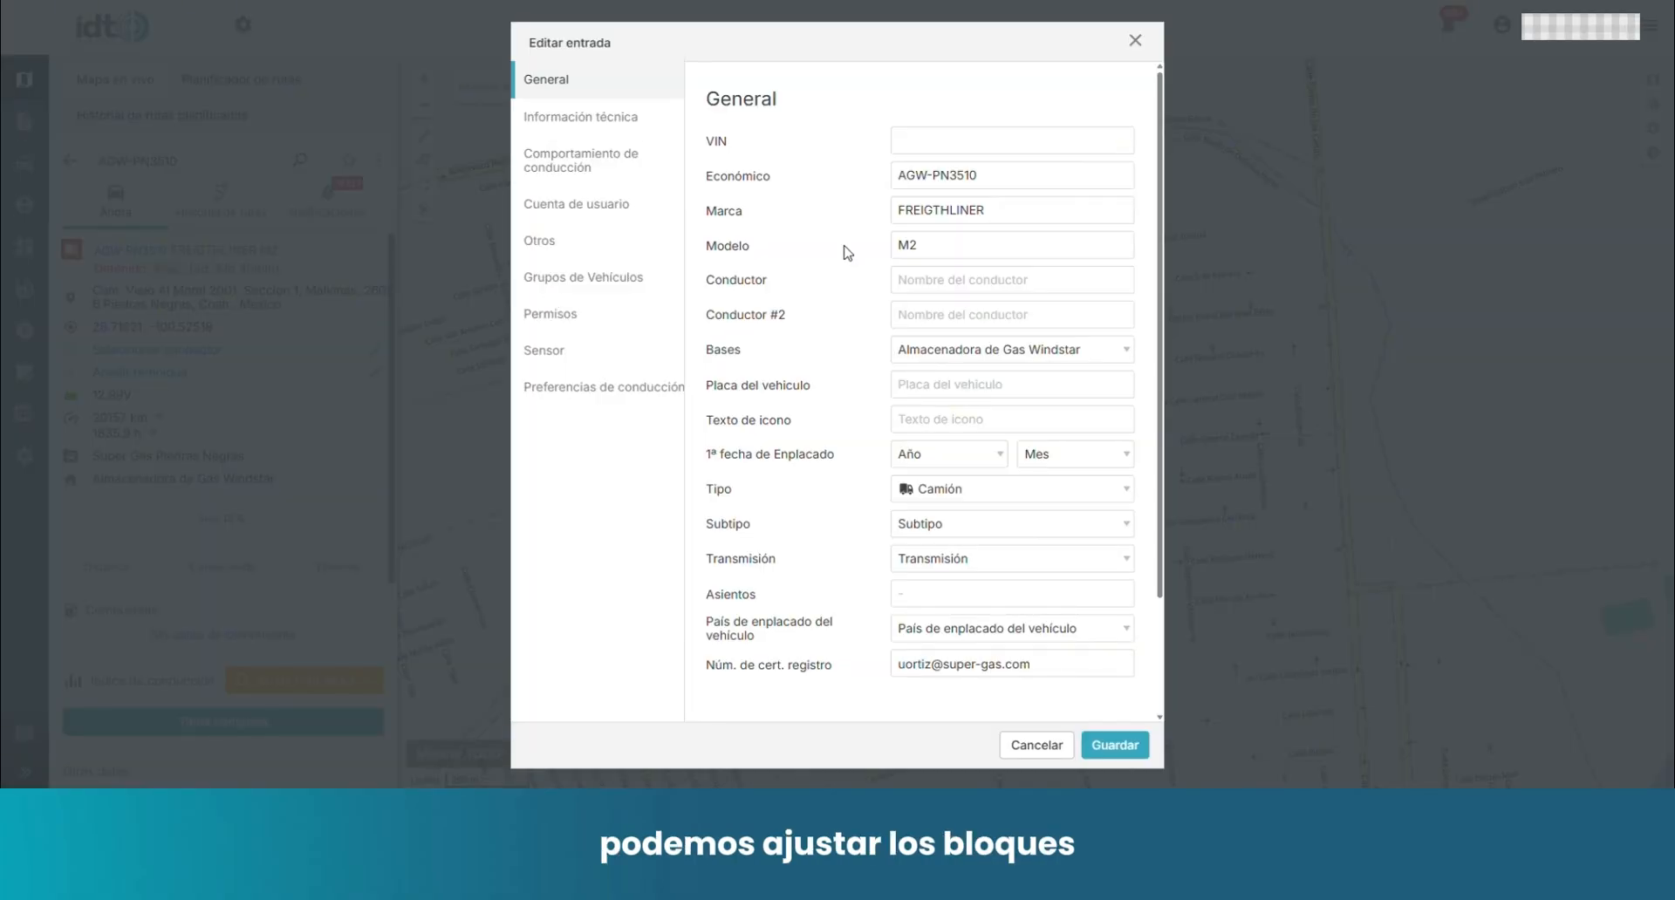
Step: Review AGW-PN3510's settings sections, from technical information and driving behaviour to permissions, sensors and driving preferences, and close them without saving
click(643, 129)
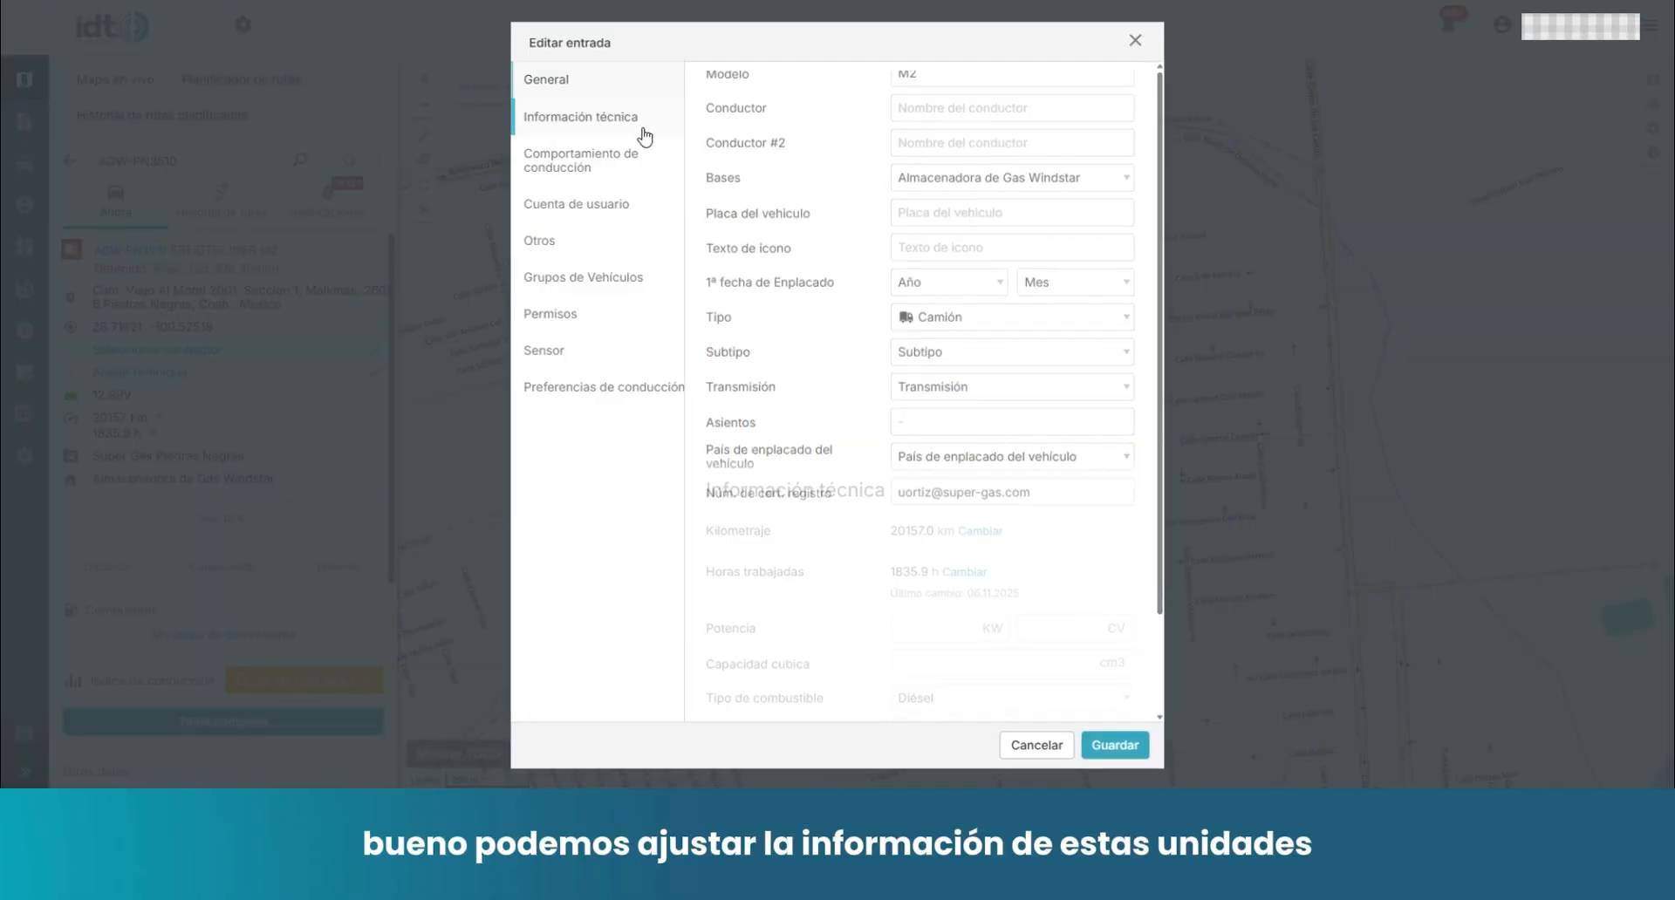
click(615, 164)
click(585, 258)
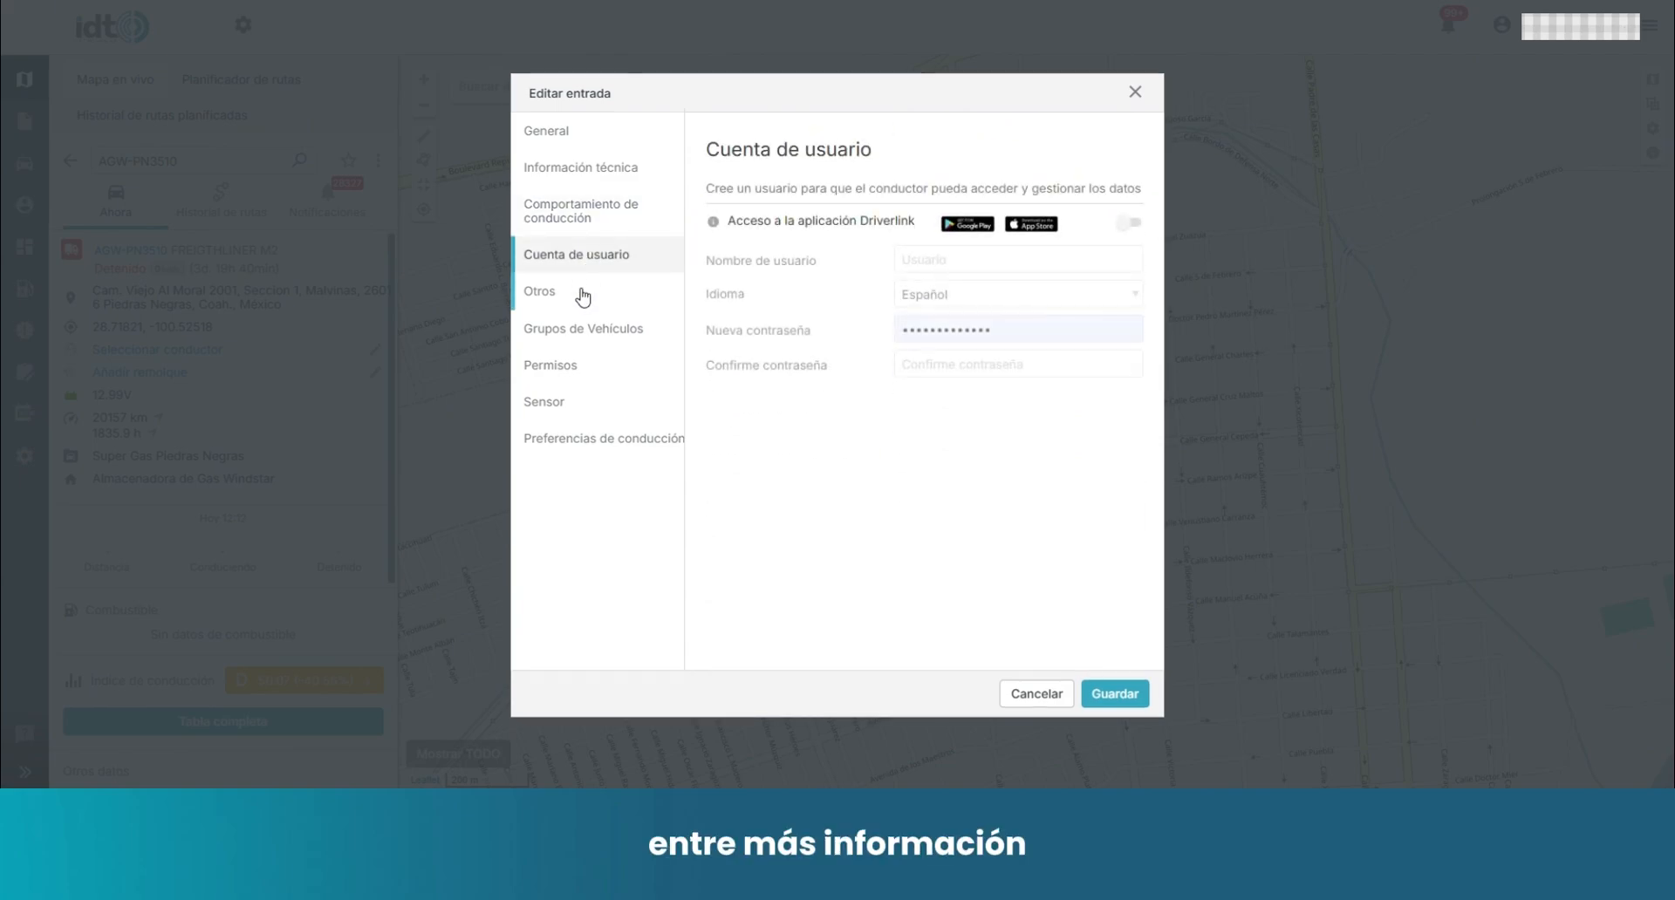
click(582, 293)
click(626, 340)
click(576, 384)
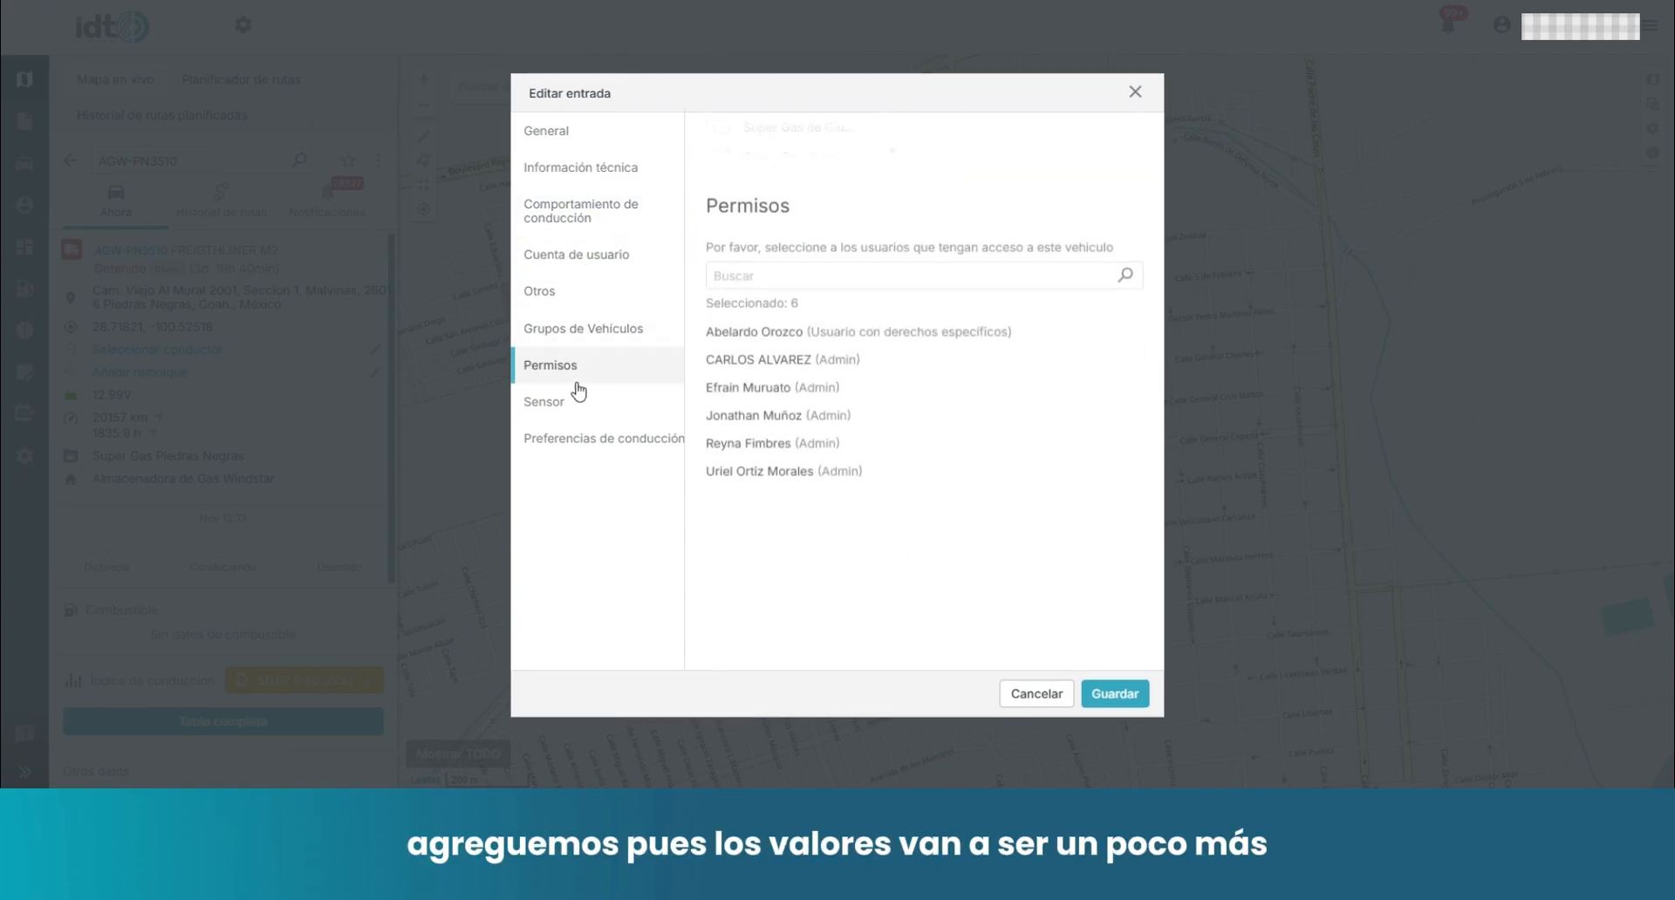
click(578, 403)
click(593, 438)
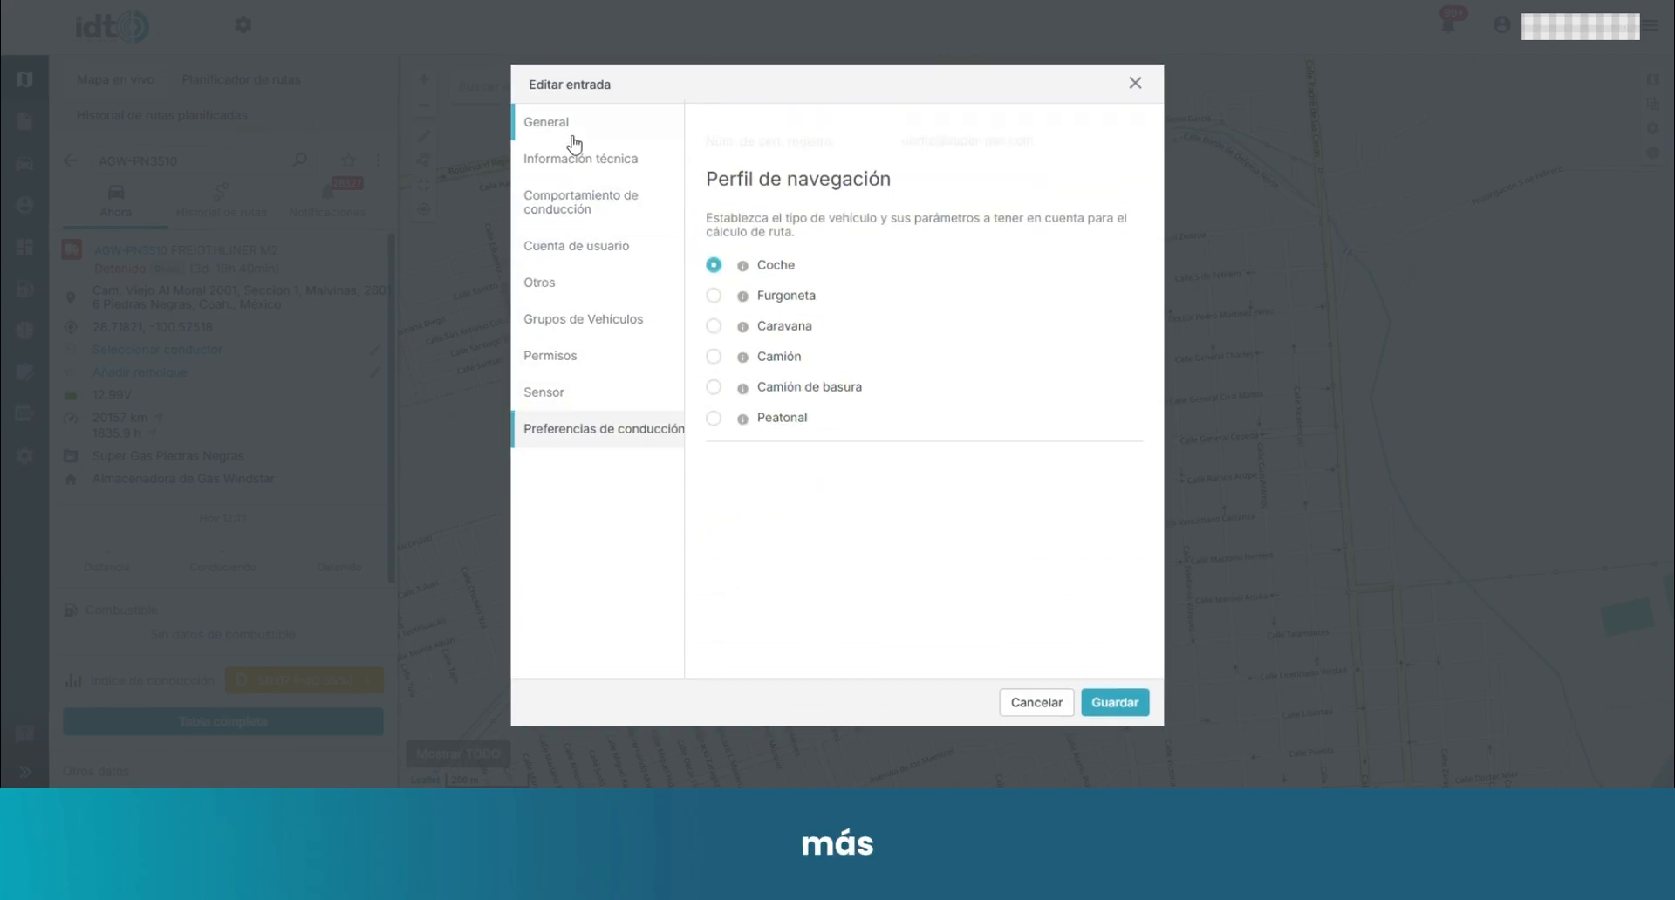
click(572, 138)
click(1135, 83)
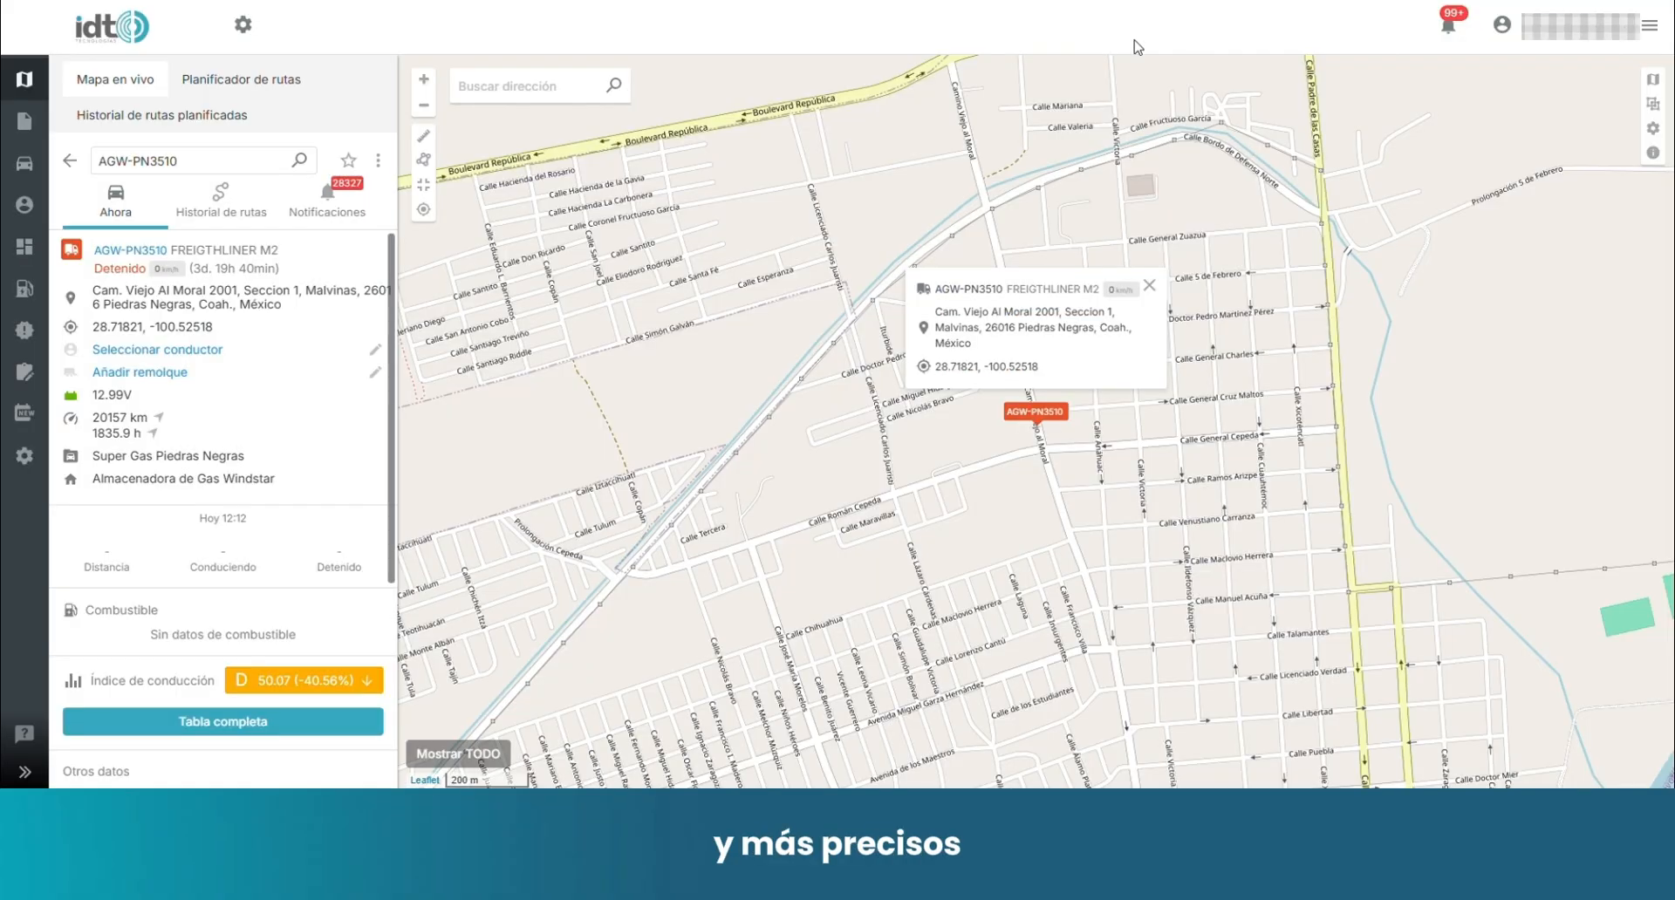
Step: Reorder AGW-PN3510's information blocks so Datos CAN follows Estadísticas de hoy, save, and look over the vehicle's current data
click(378, 159)
click(354, 236)
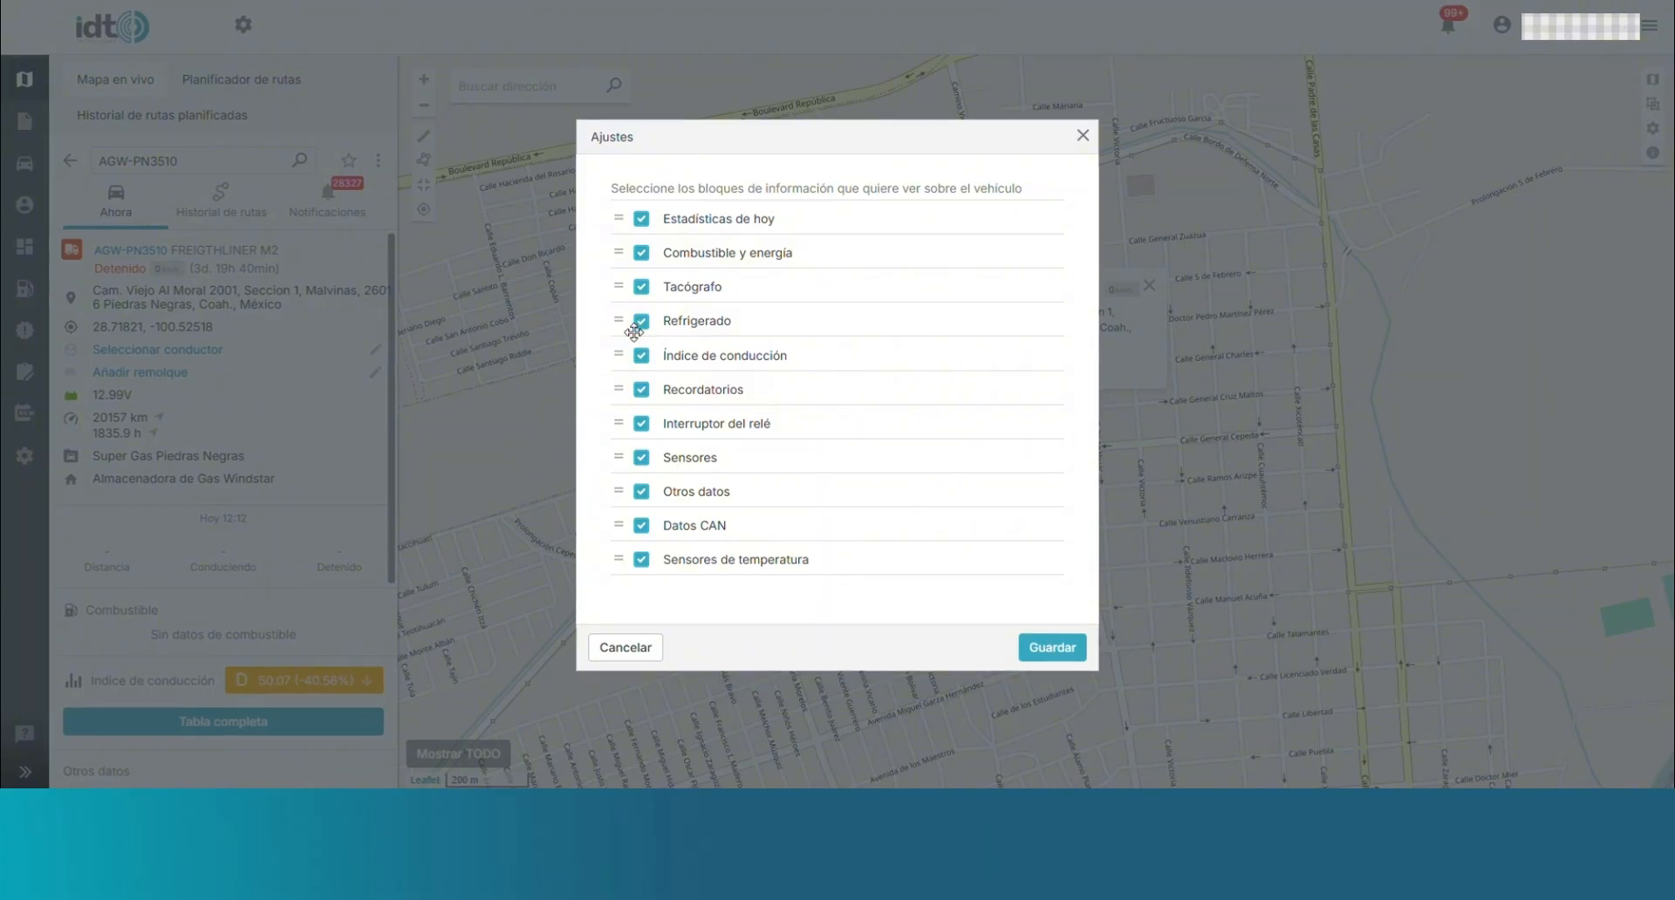
drag(629, 526, 625, 241)
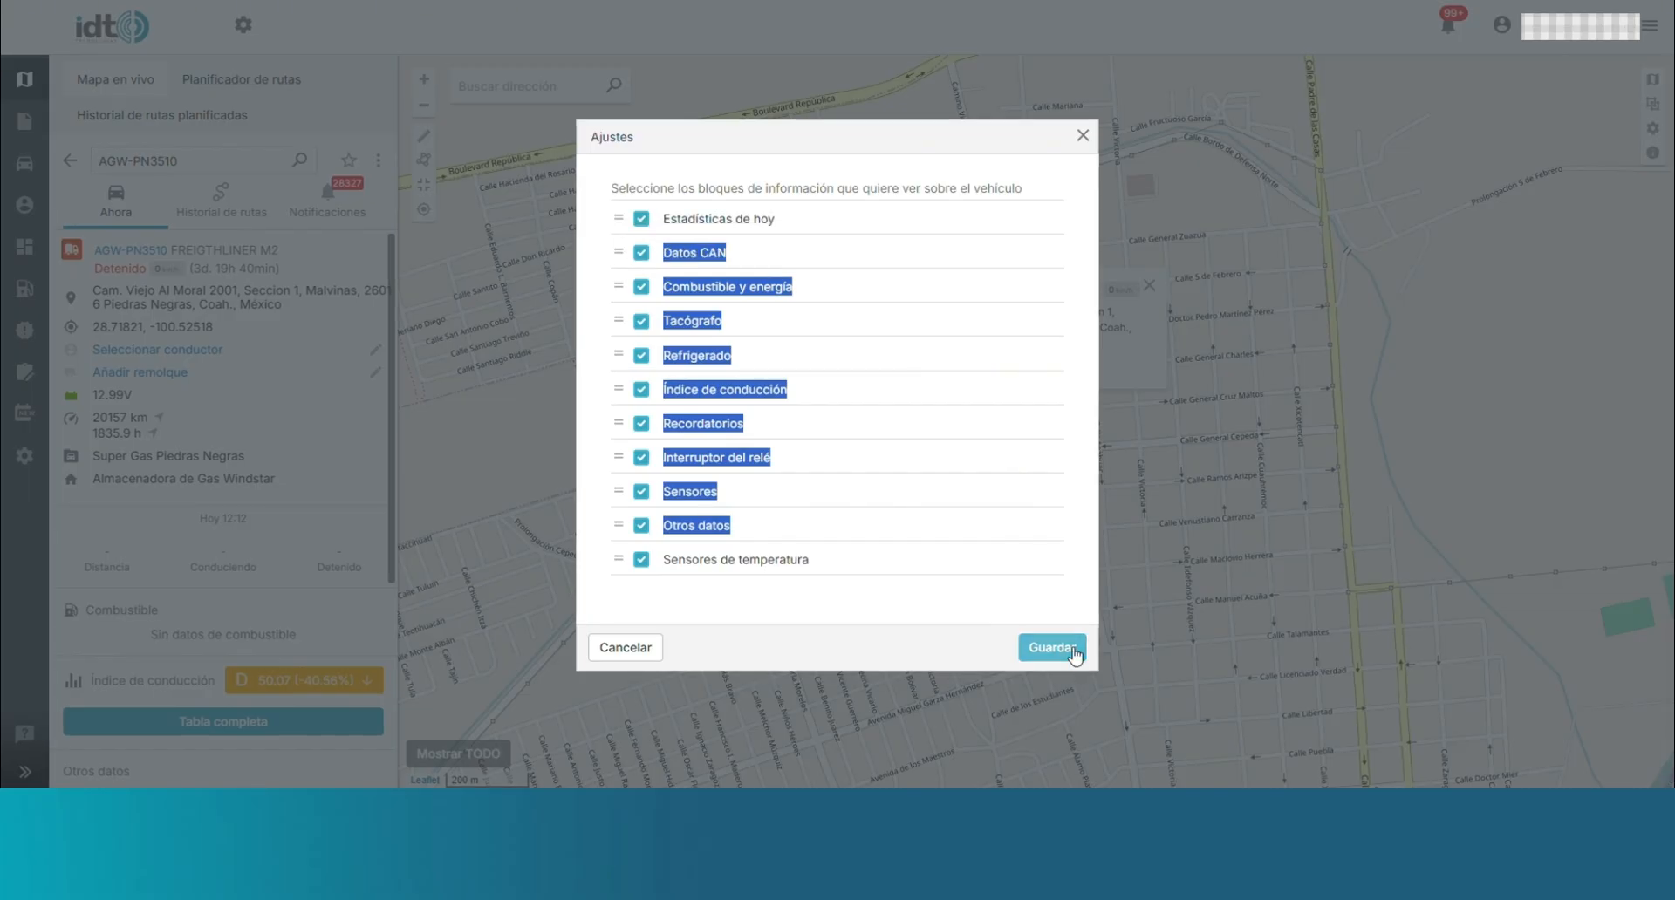
click(1058, 654)
scroll(250, 464, down, 4)
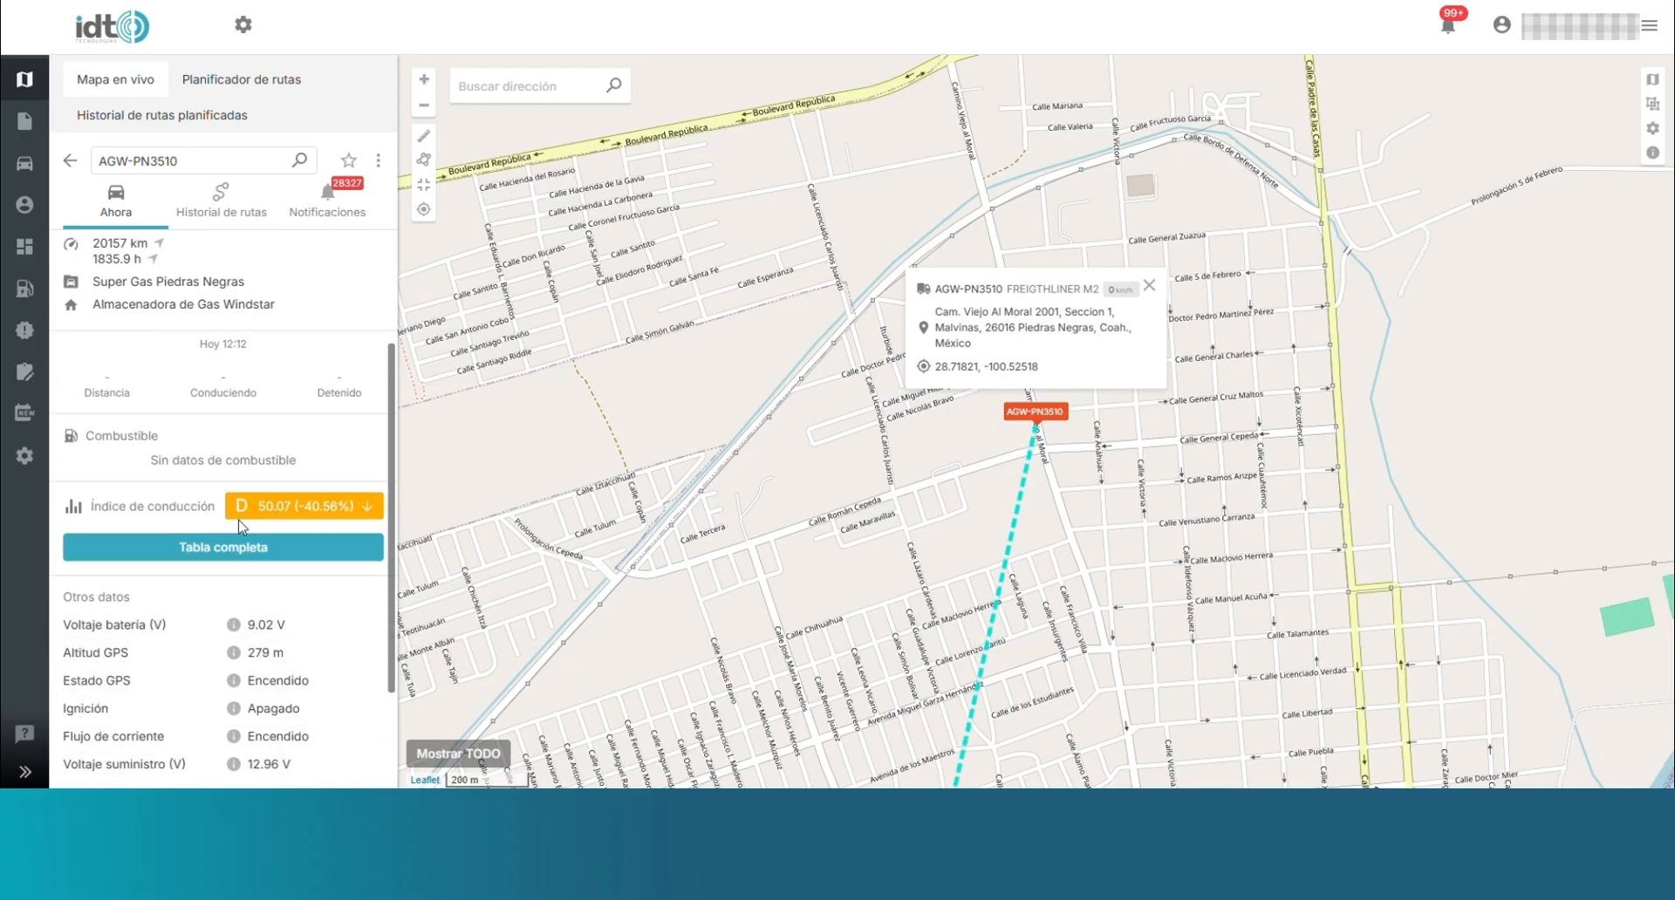
scroll(266, 530, up, 4)
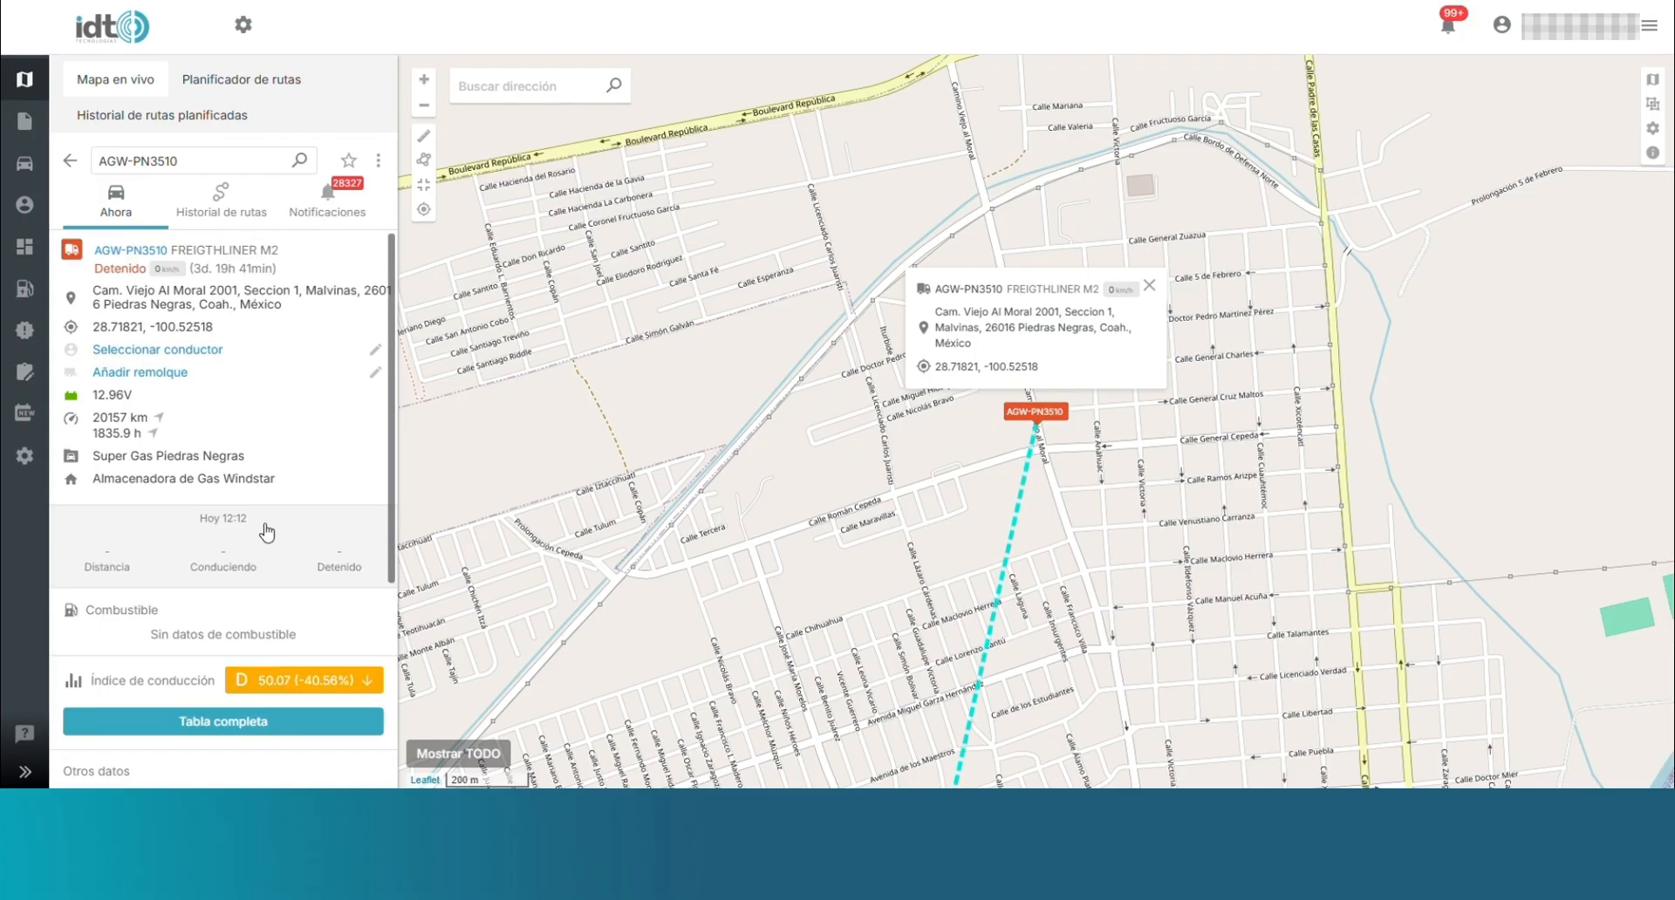
Step: View AGW-PN3510's route history, return to the vehicle list and open the route history of the driving vehicle AT-05
click(378, 161)
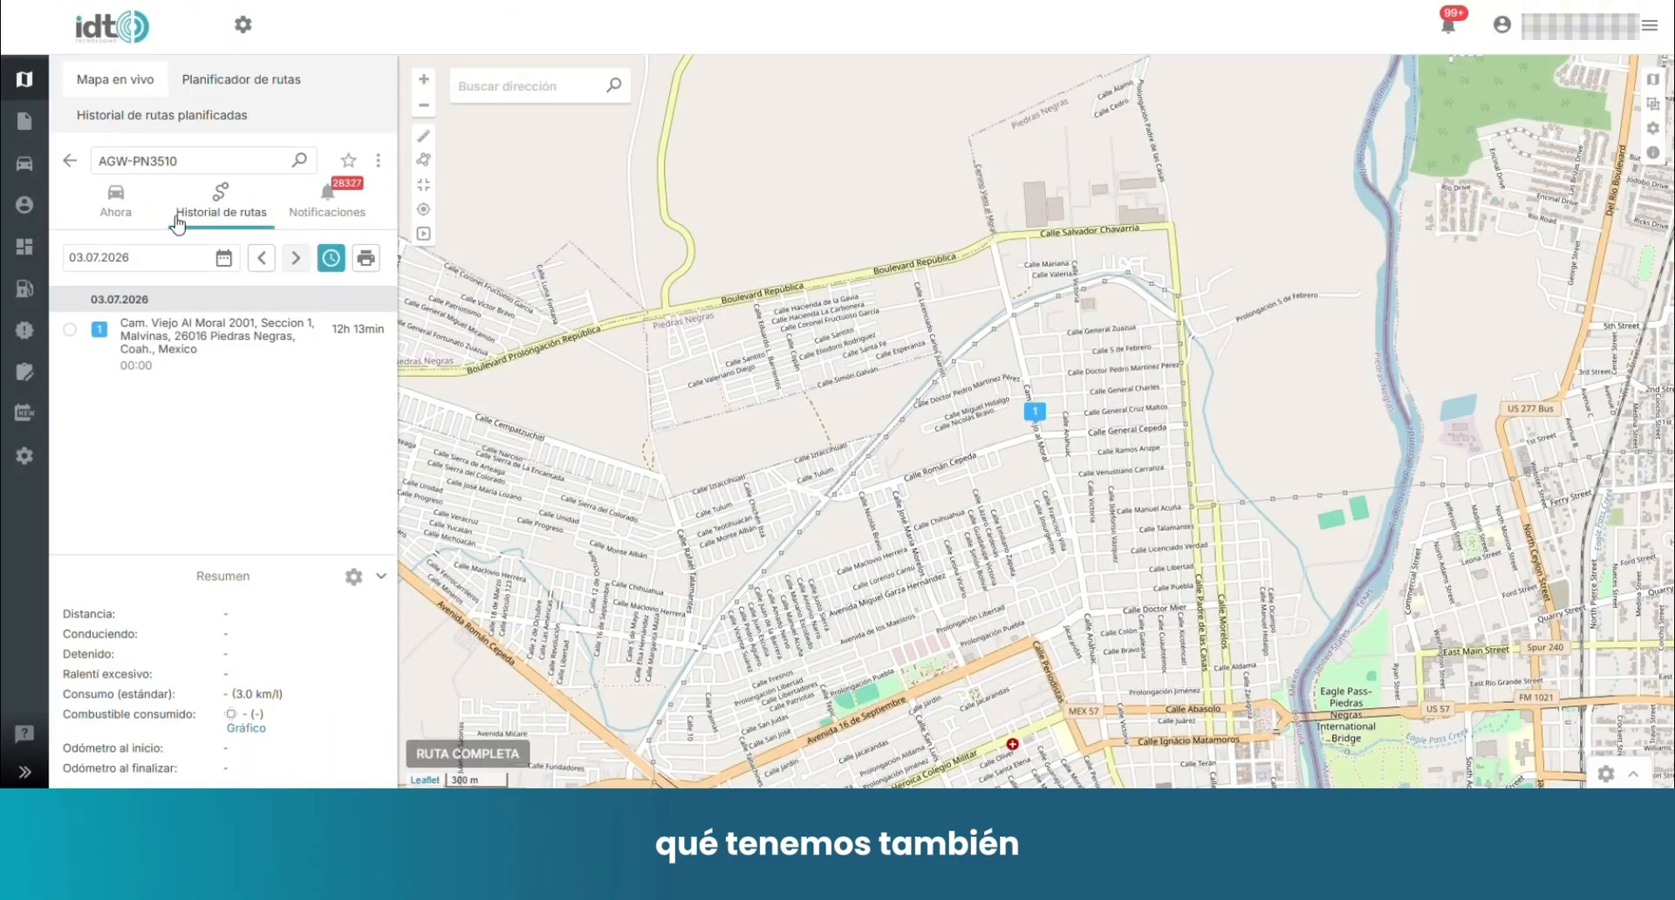
click(73, 162)
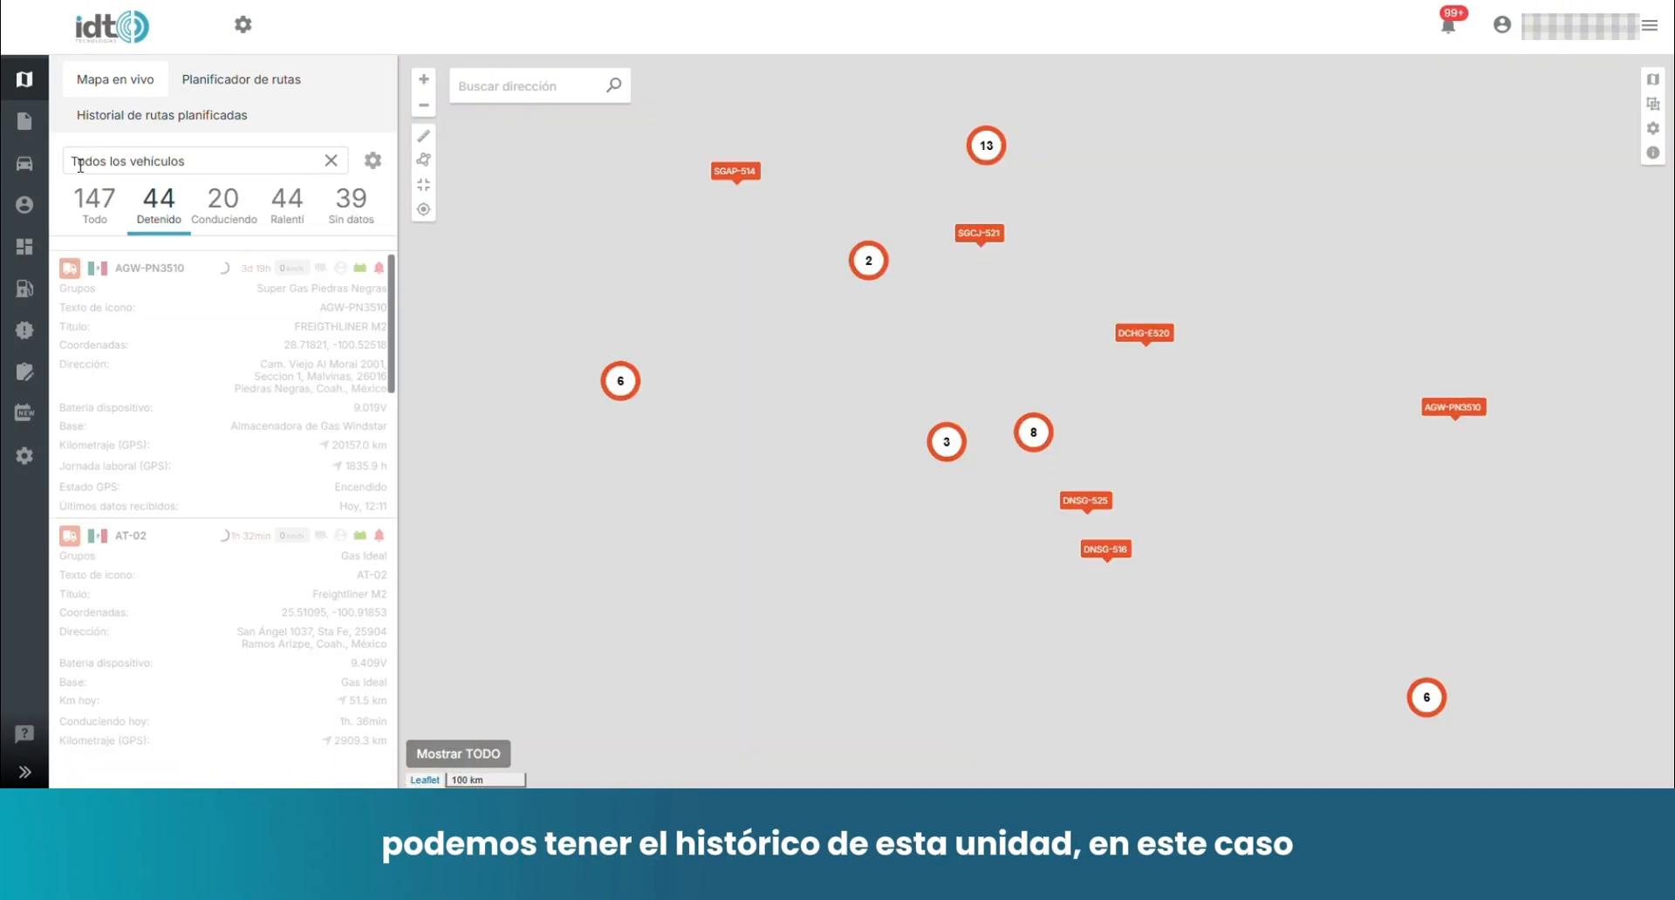
click(228, 366)
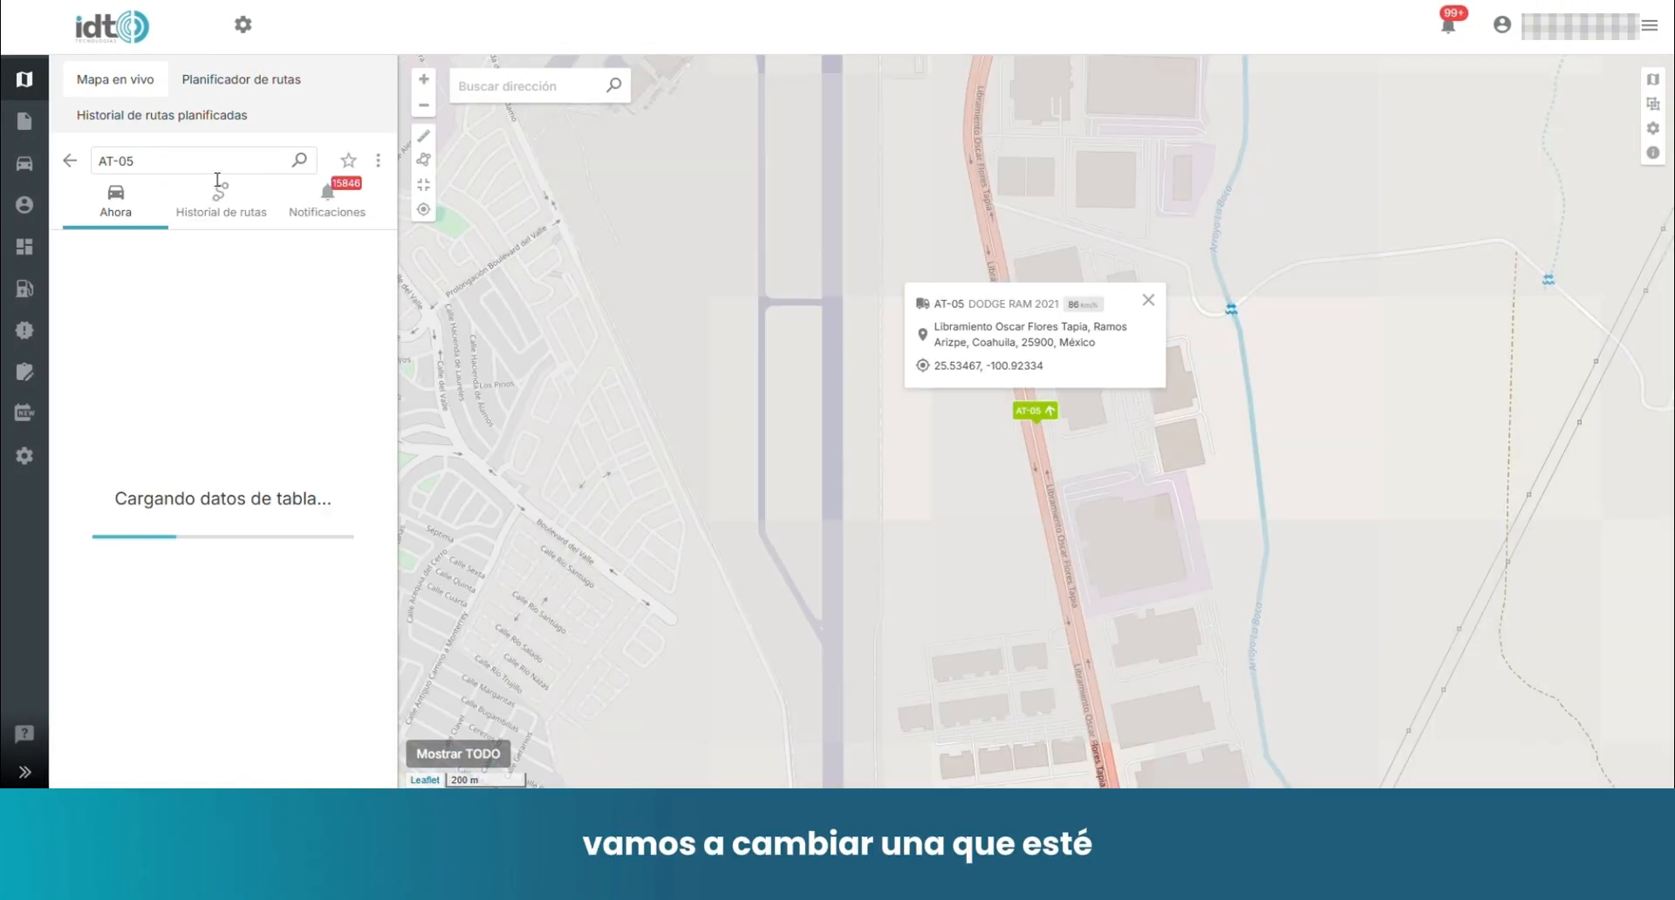
click(220, 199)
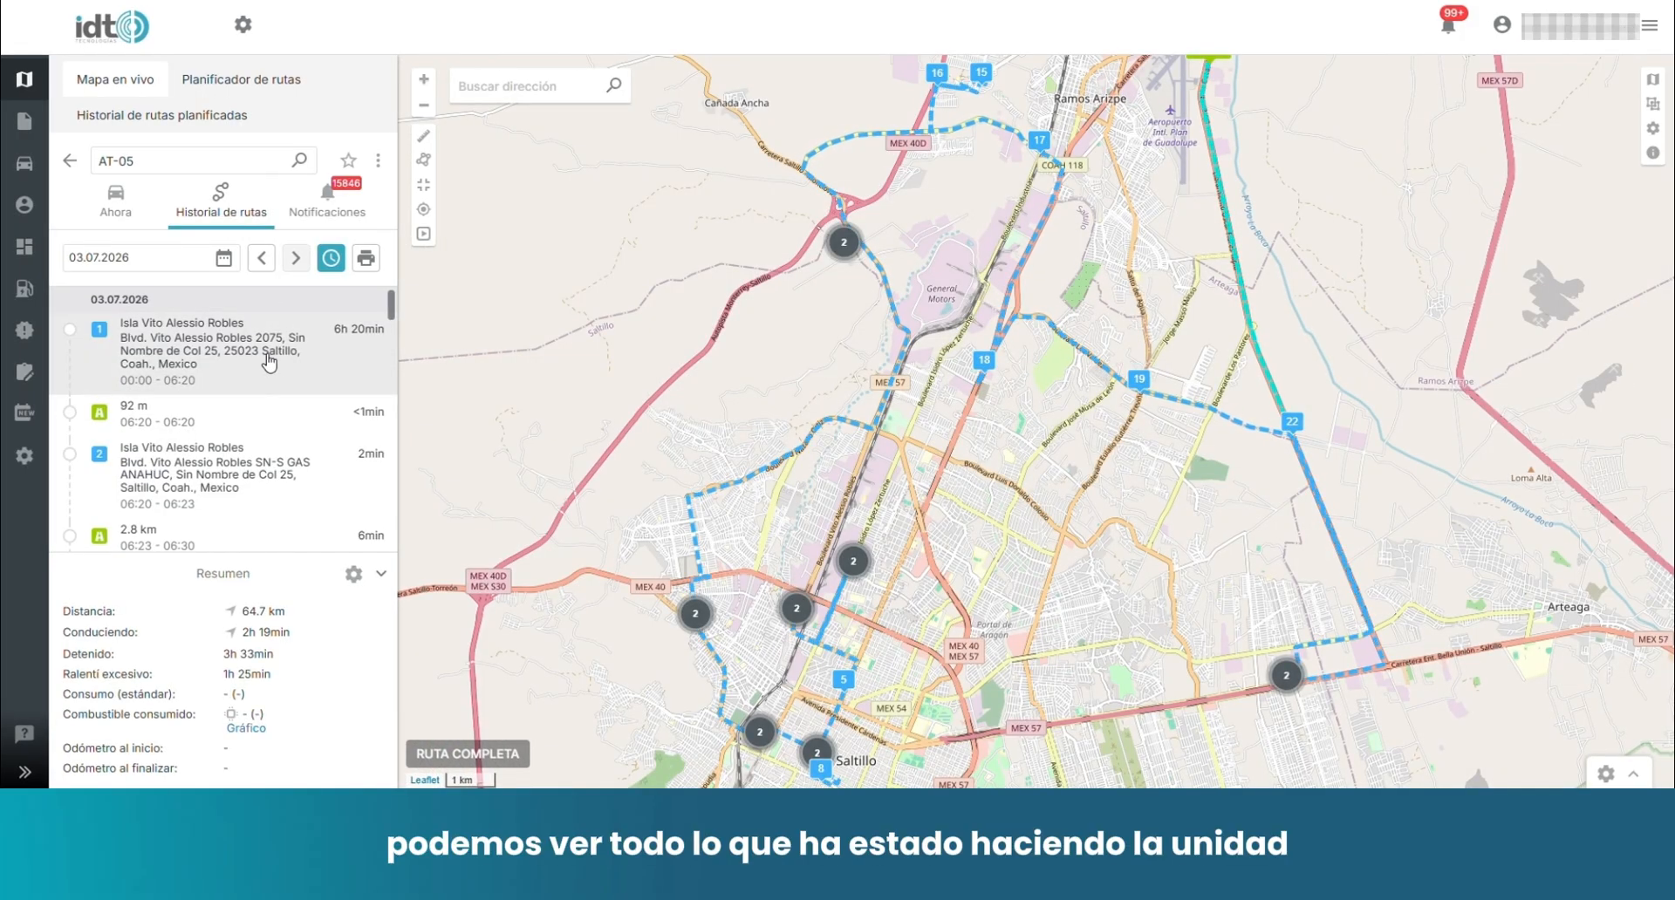
Step: Check the date range choices without changing the date, and read through AT-05's stops and trips for 03.07.2026
click(224, 257)
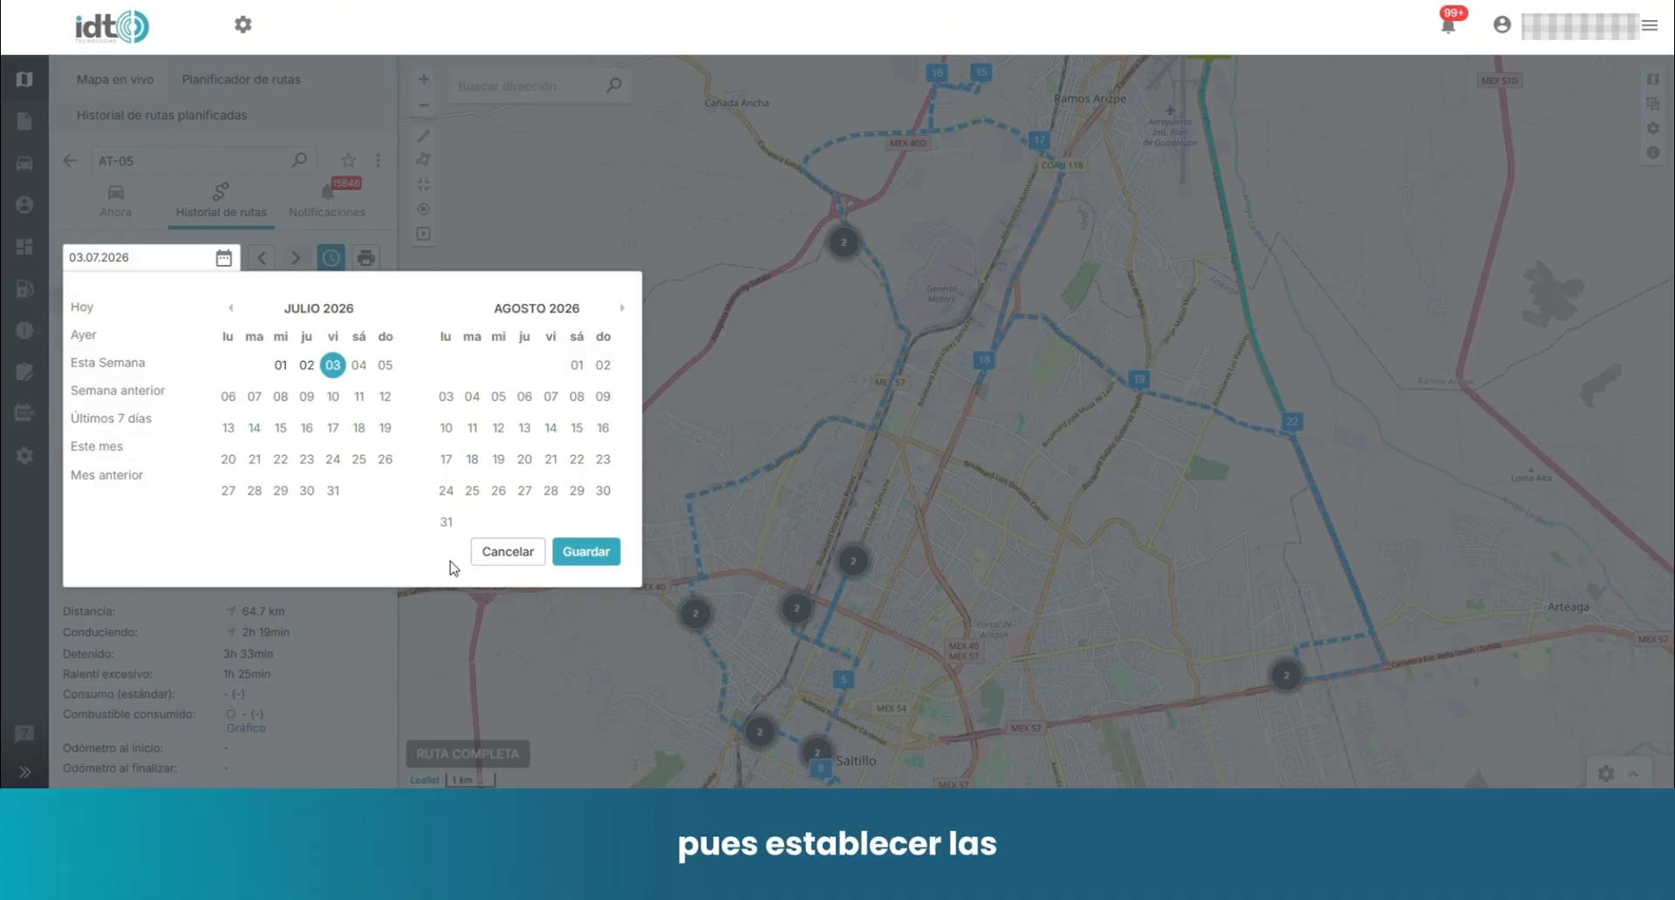
click(528, 558)
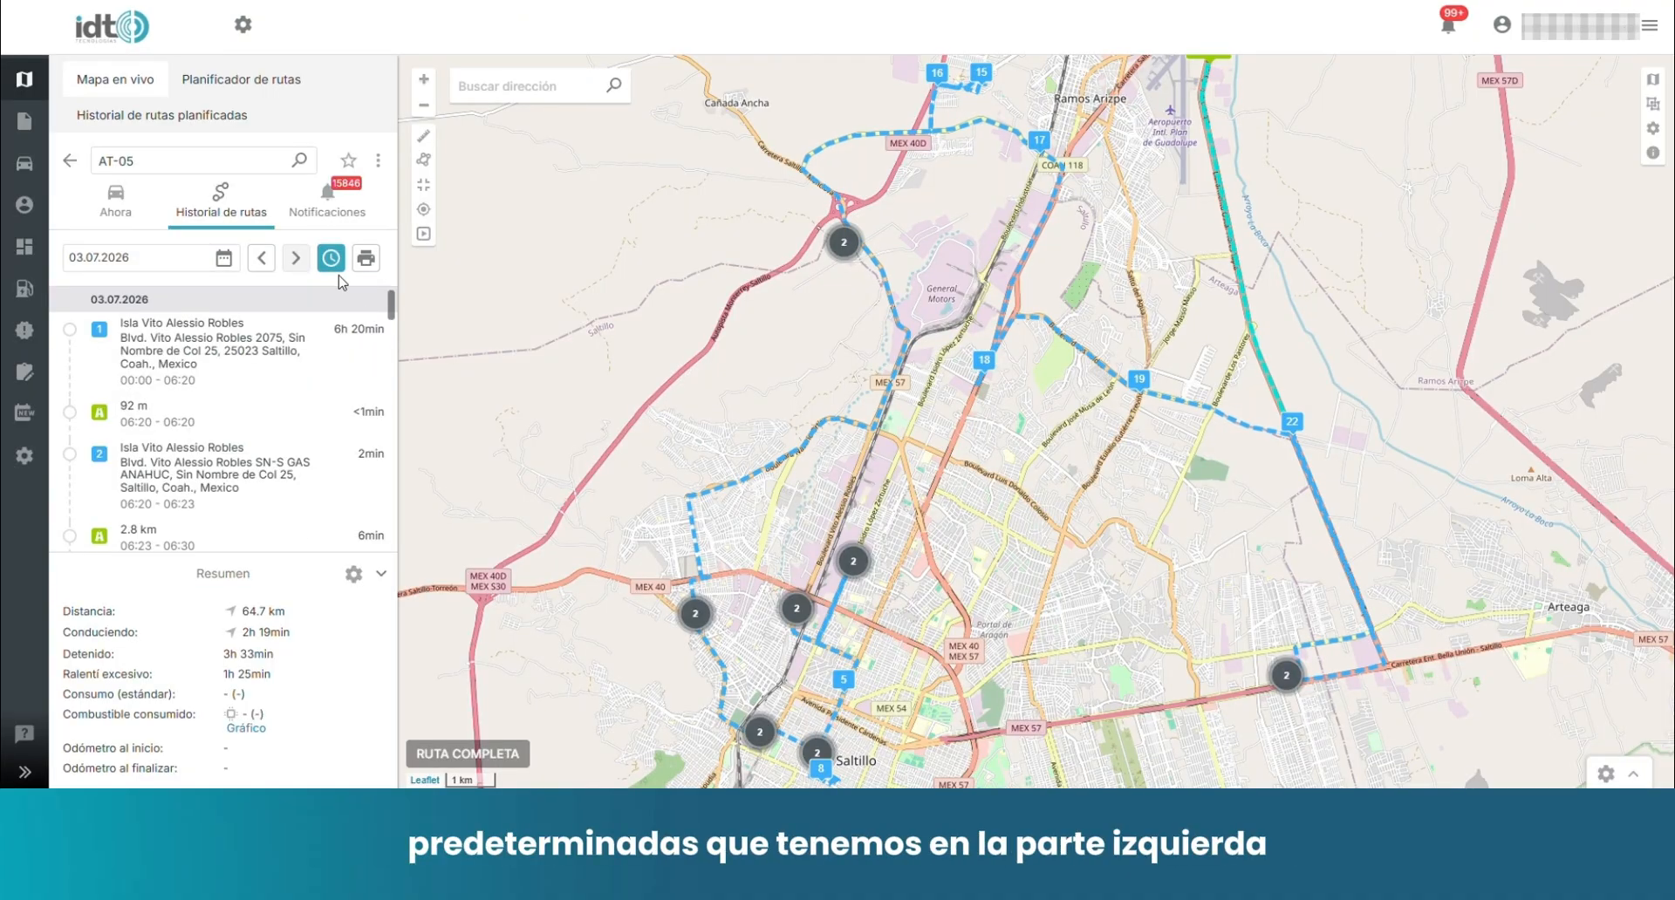
scroll(280, 375, down, 2)
scroll(280, 375, up, 5)
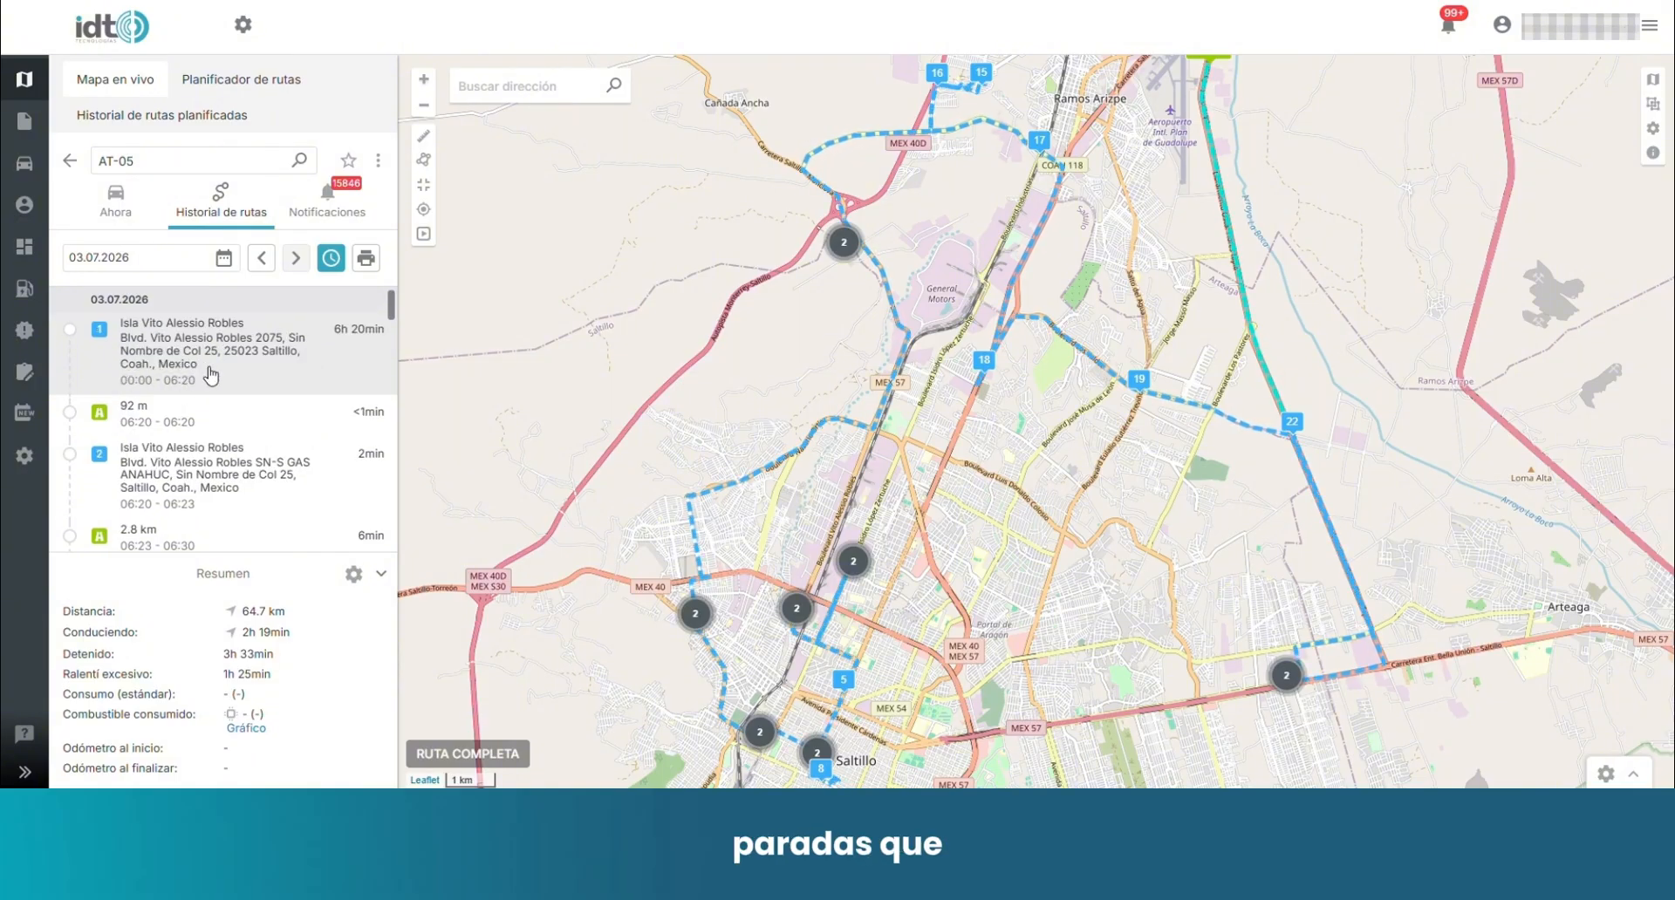
scroll(212, 375, down, 15)
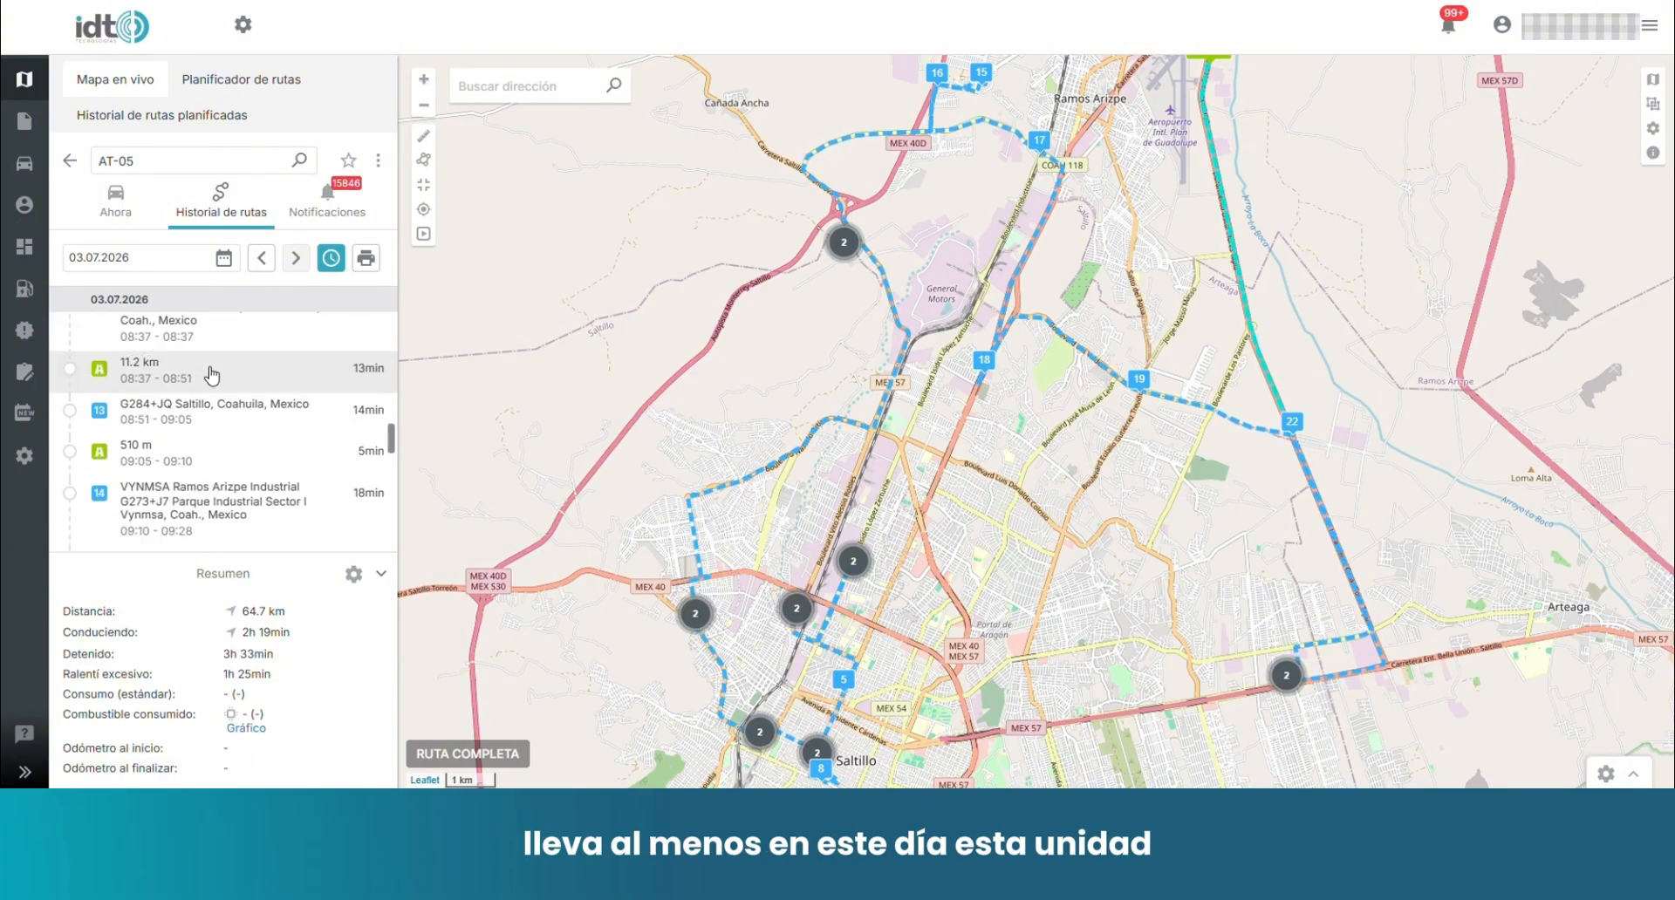
scroll(183, 498, down, 2)
scroll(197, 501, up, 8)
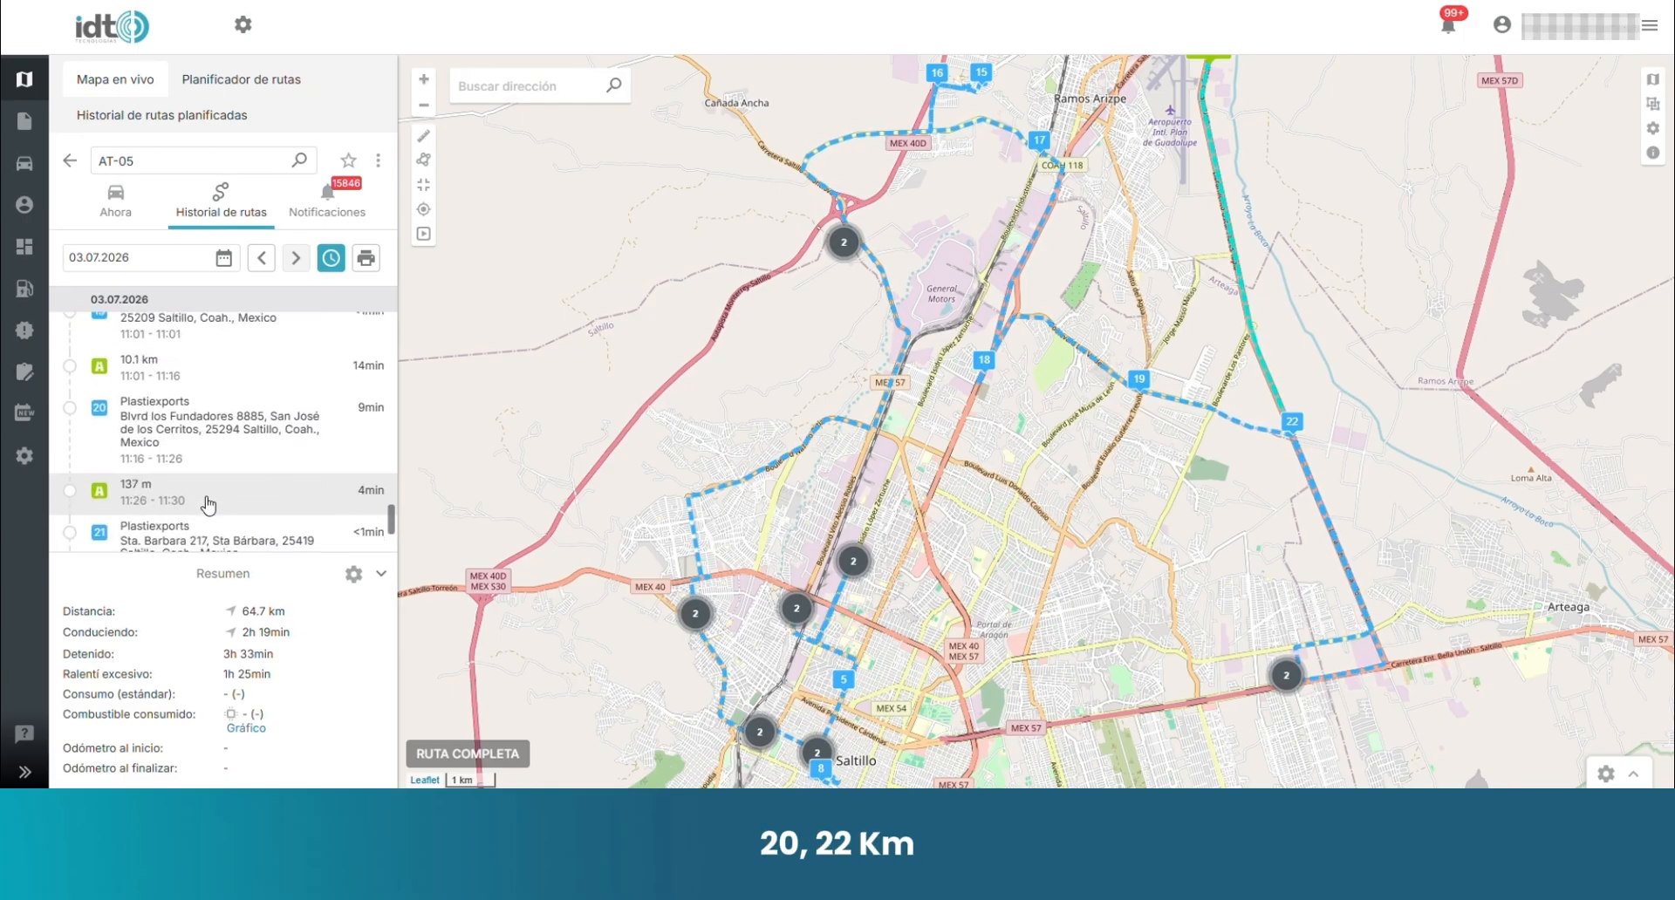
scroll(209, 504, up, 7)
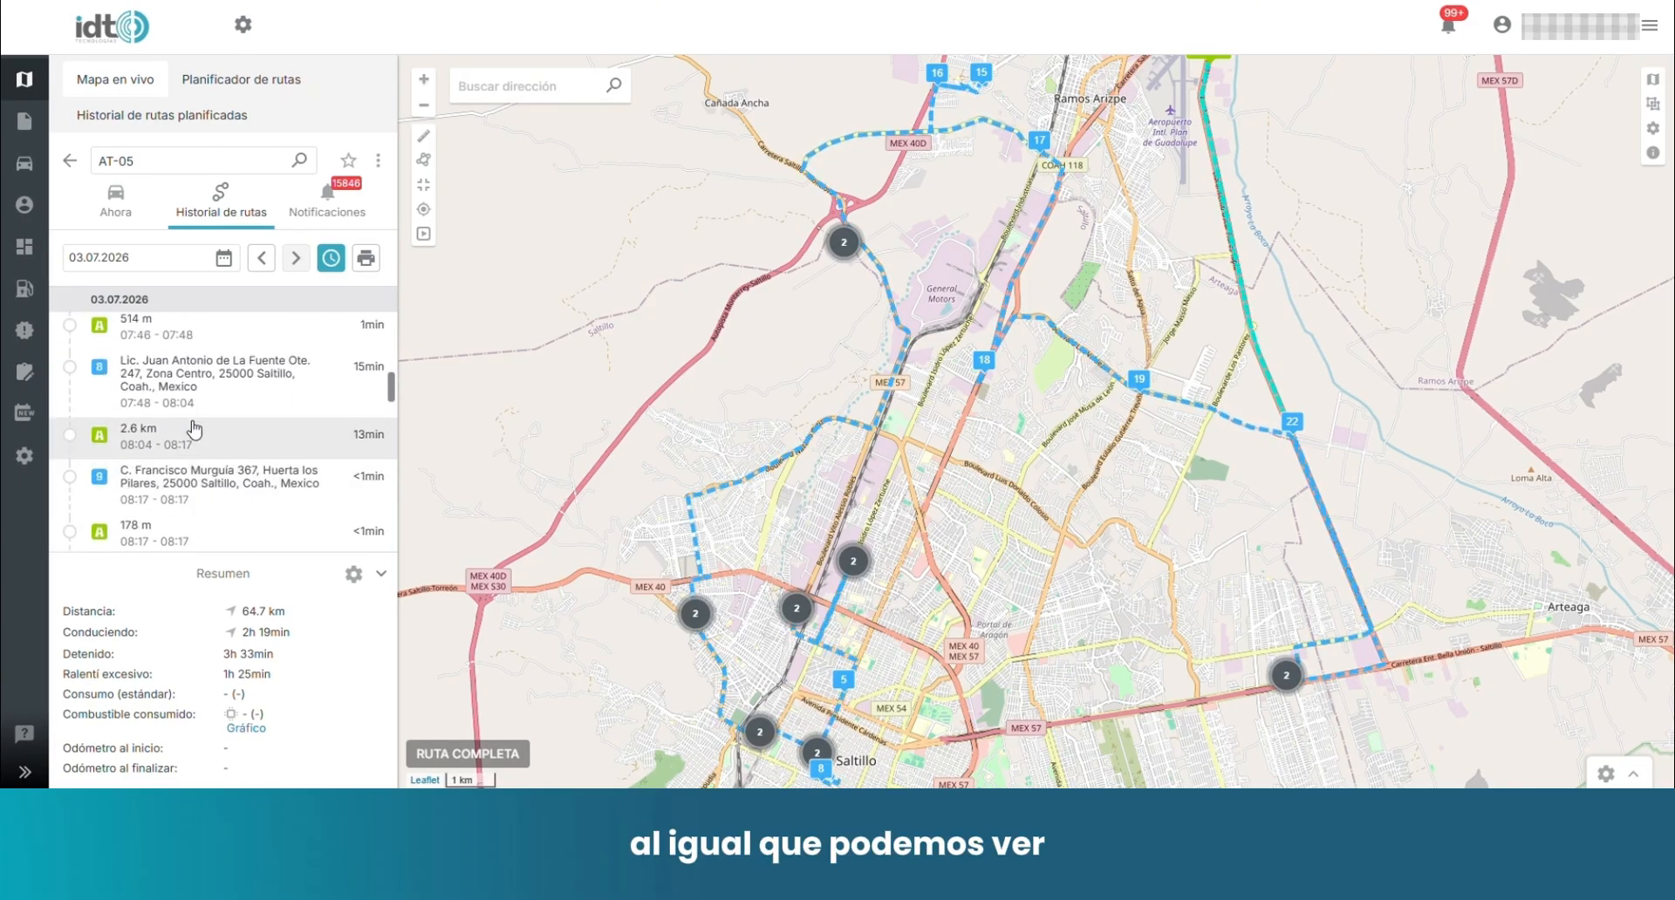
Step: Locate AT-05's 451 m trip between stops 6 and 7, stops 1 and 2, and the 92 m trip on the map
click(200, 398)
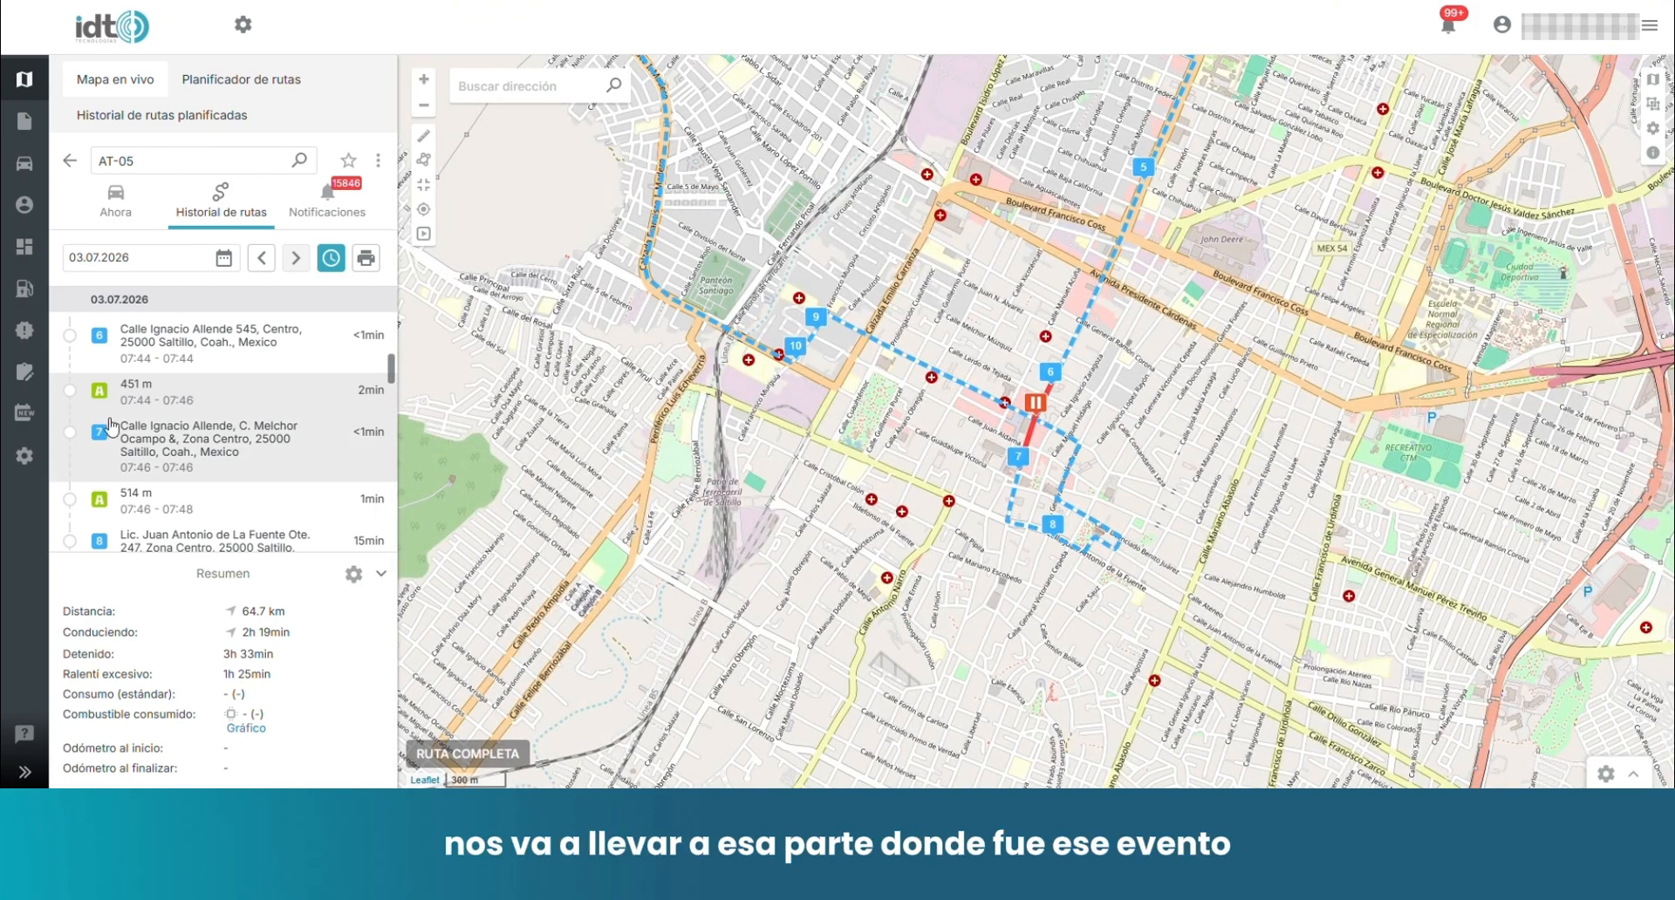
scroll(210, 379, up, 5)
scroll(210, 381, up, 2)
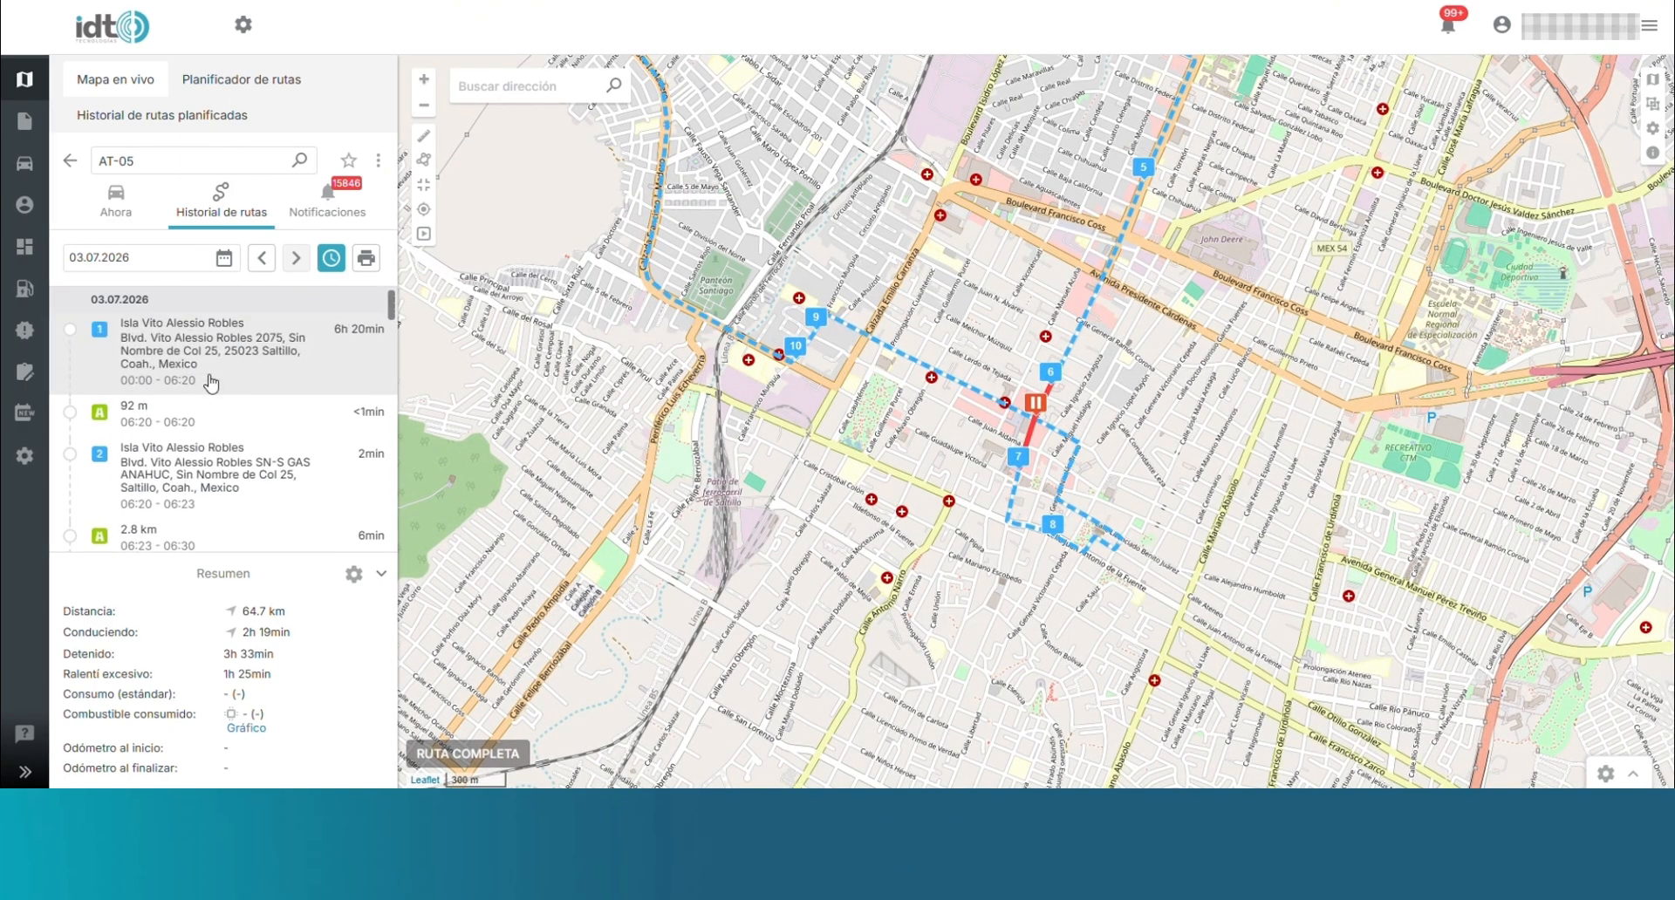
click(165, 351)
click(174, 482)
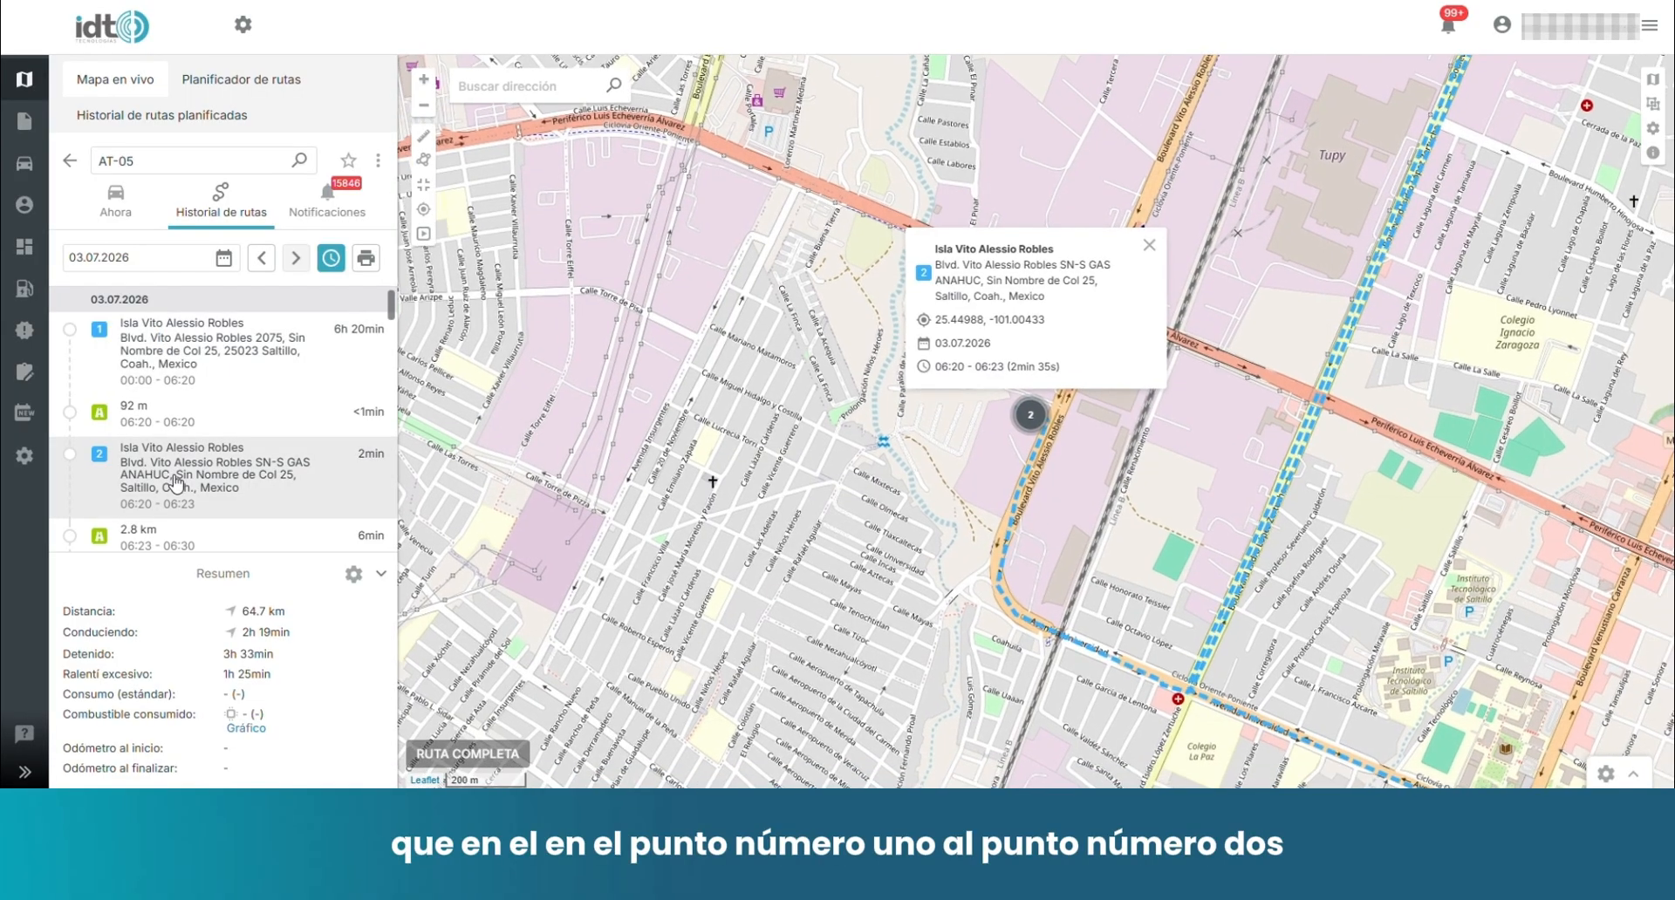
click(214, 416)
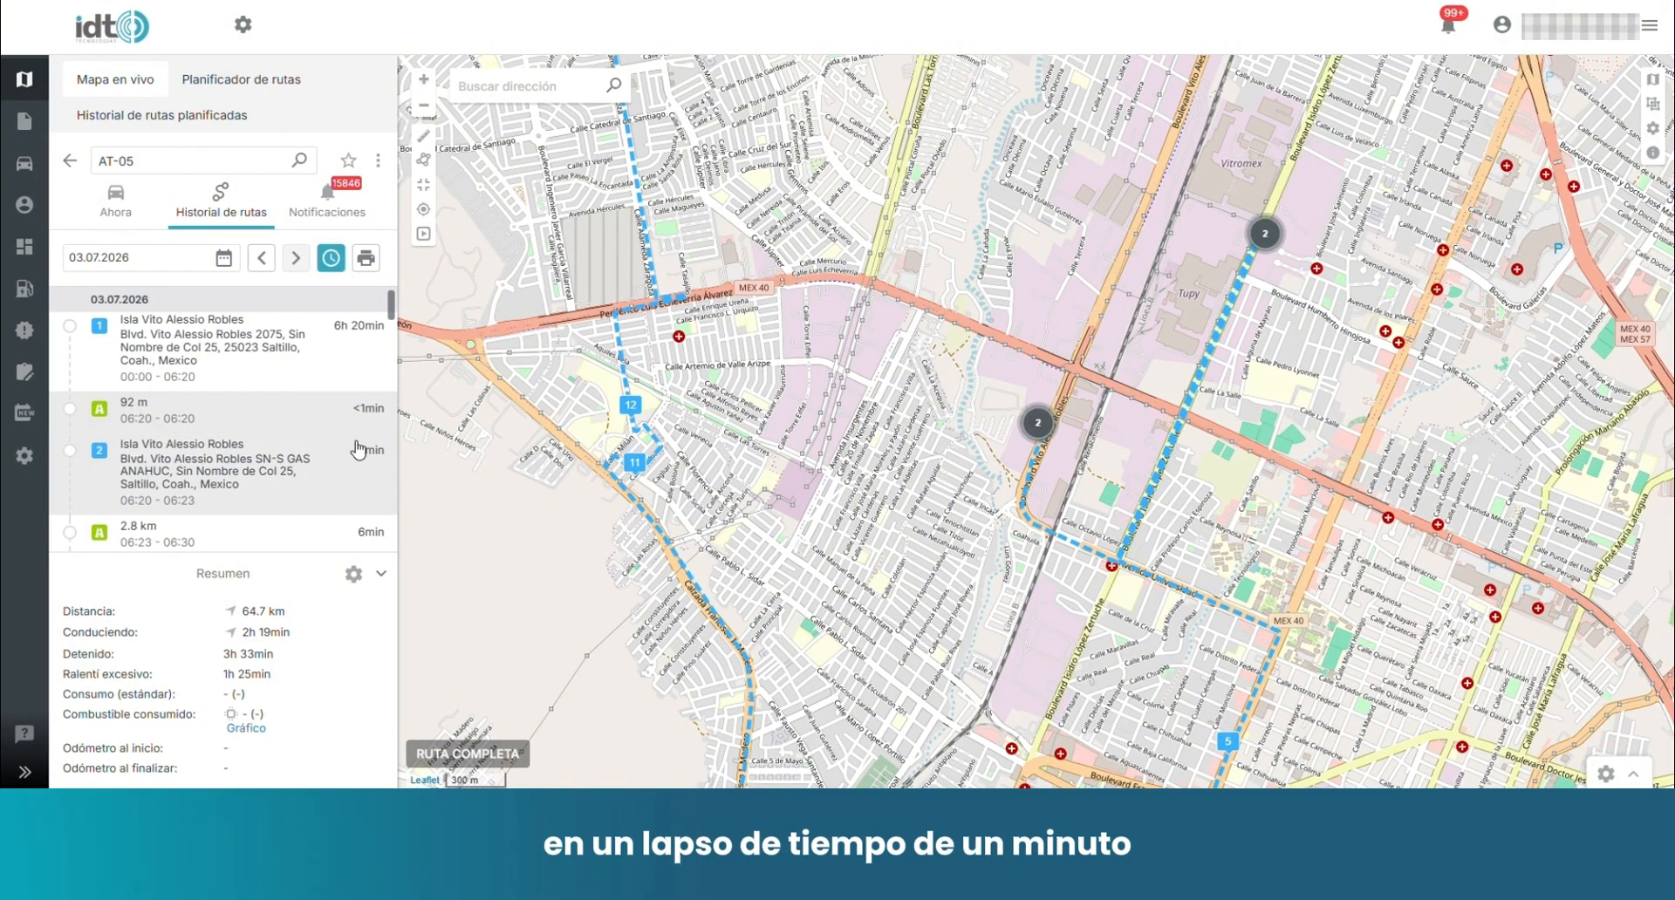
Step: Show AT-05's 3.3 km trip from 07:31 to 07:39 and its stops 4 and 5 on the map
scroll(349, 463, down, 2)
scroll(235, 441, down, 2)
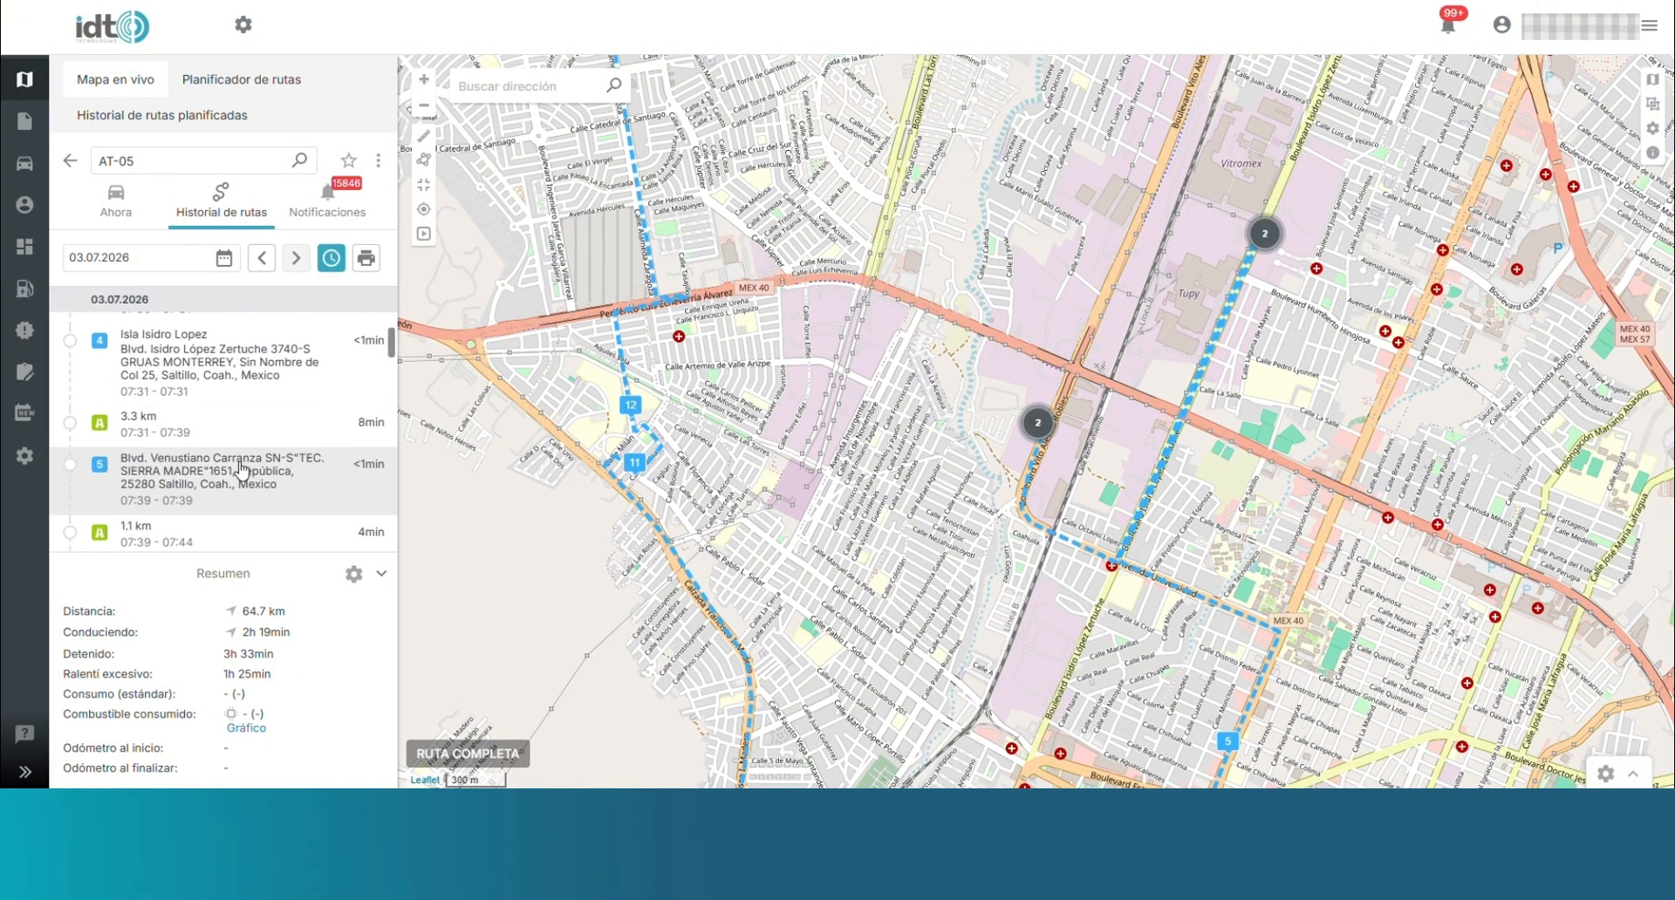
click(231, 425)
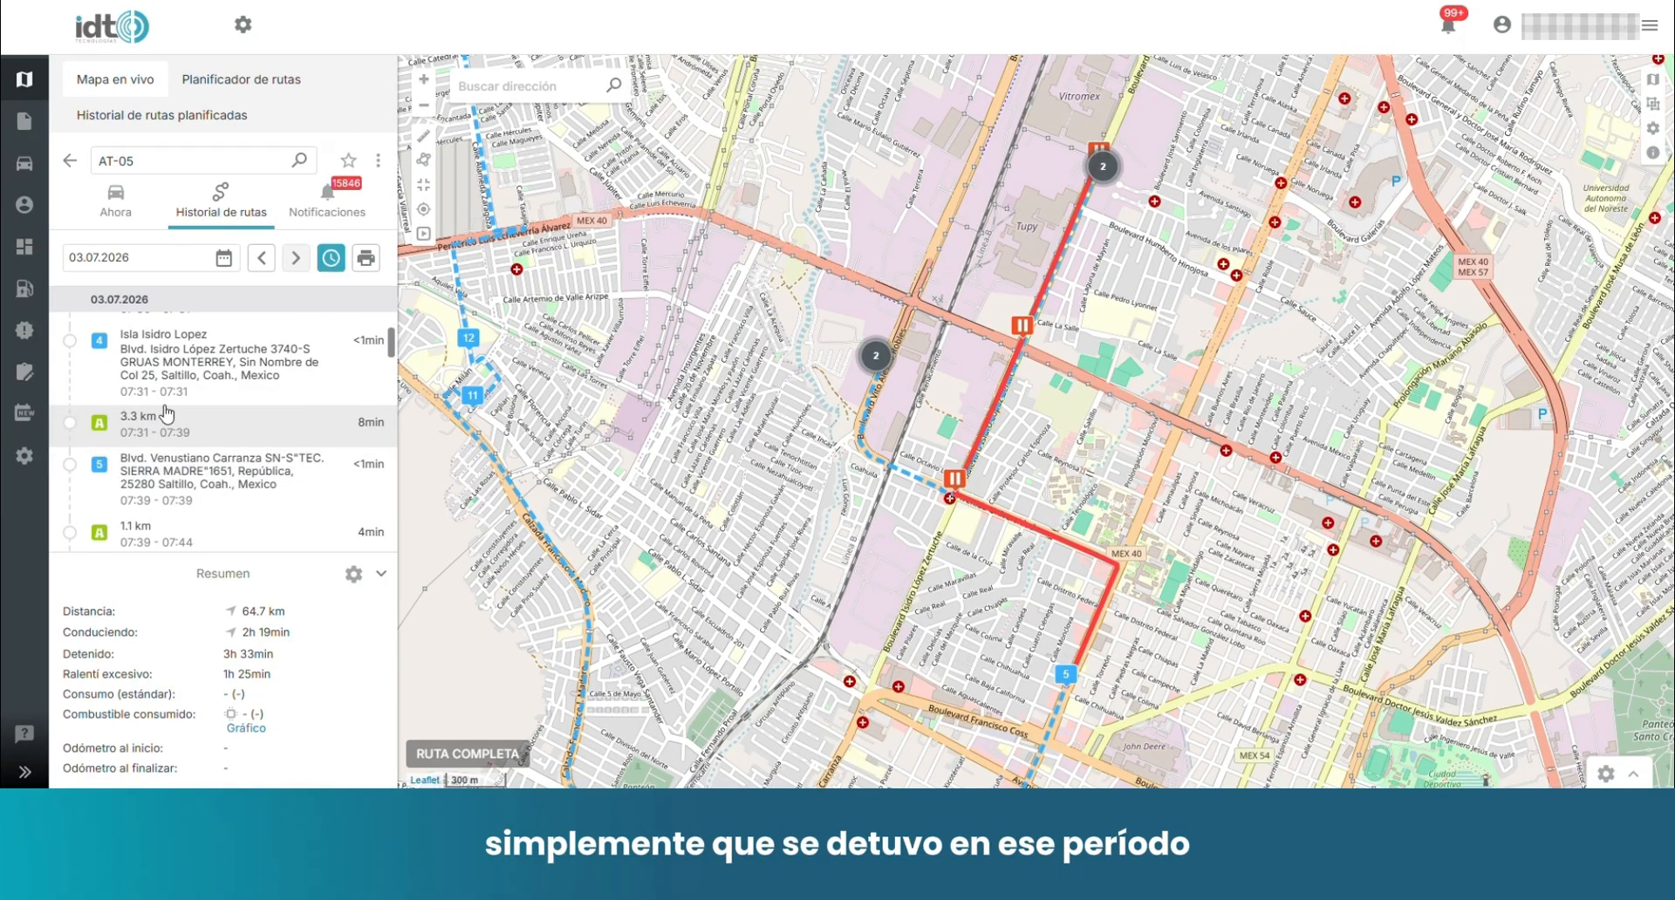
click(172, 377)
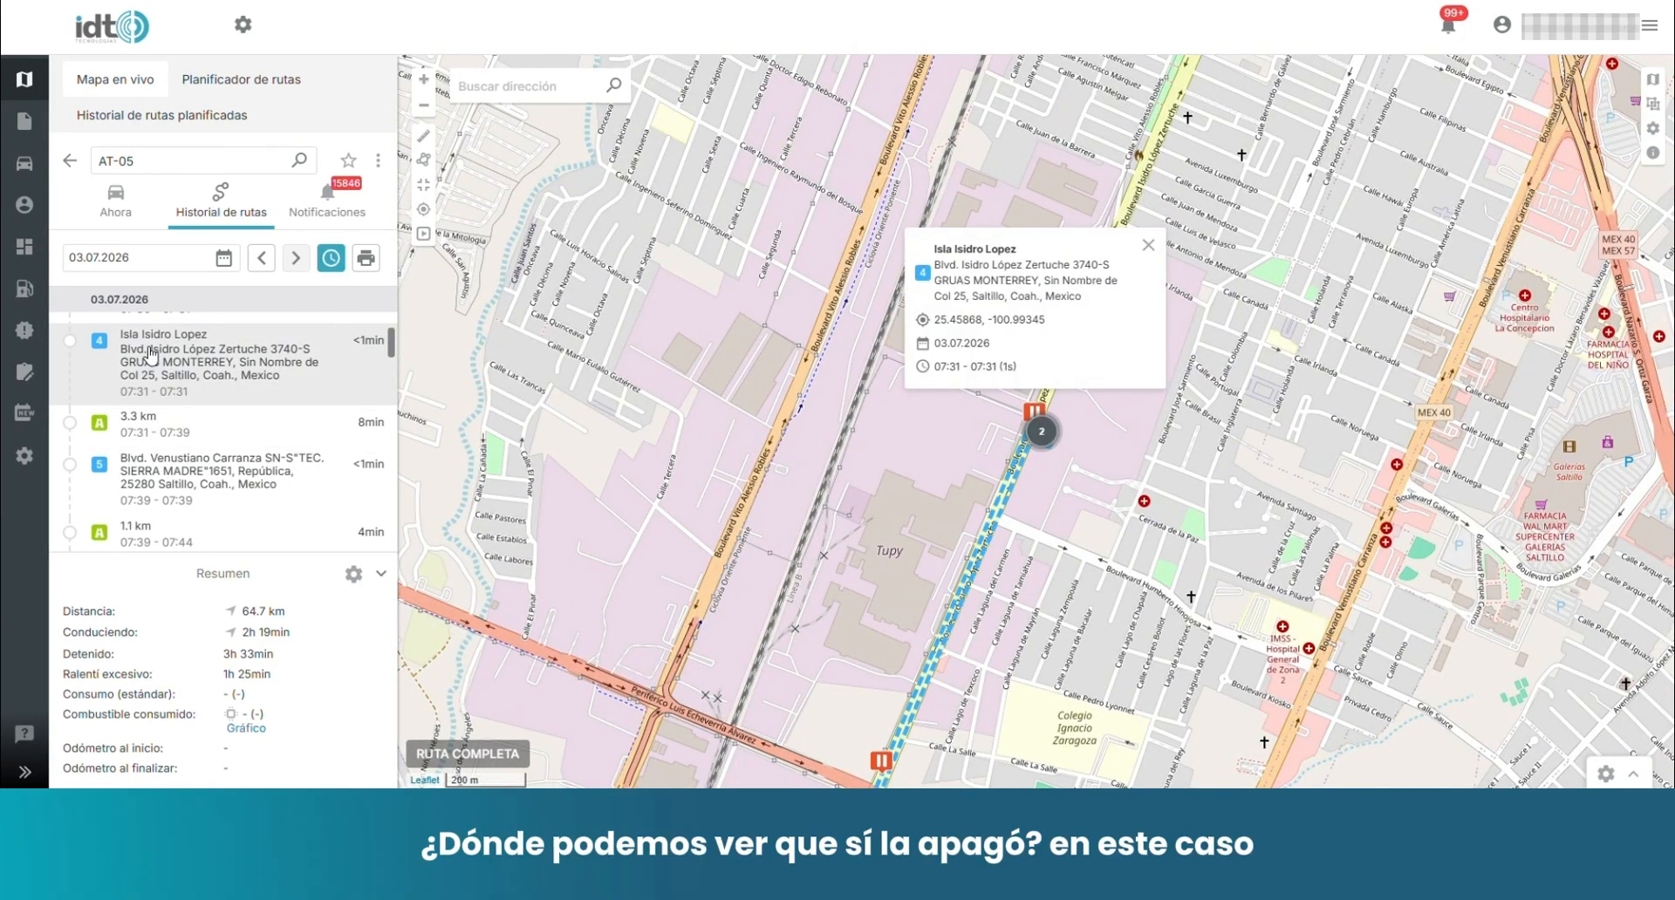
click(177, 491)
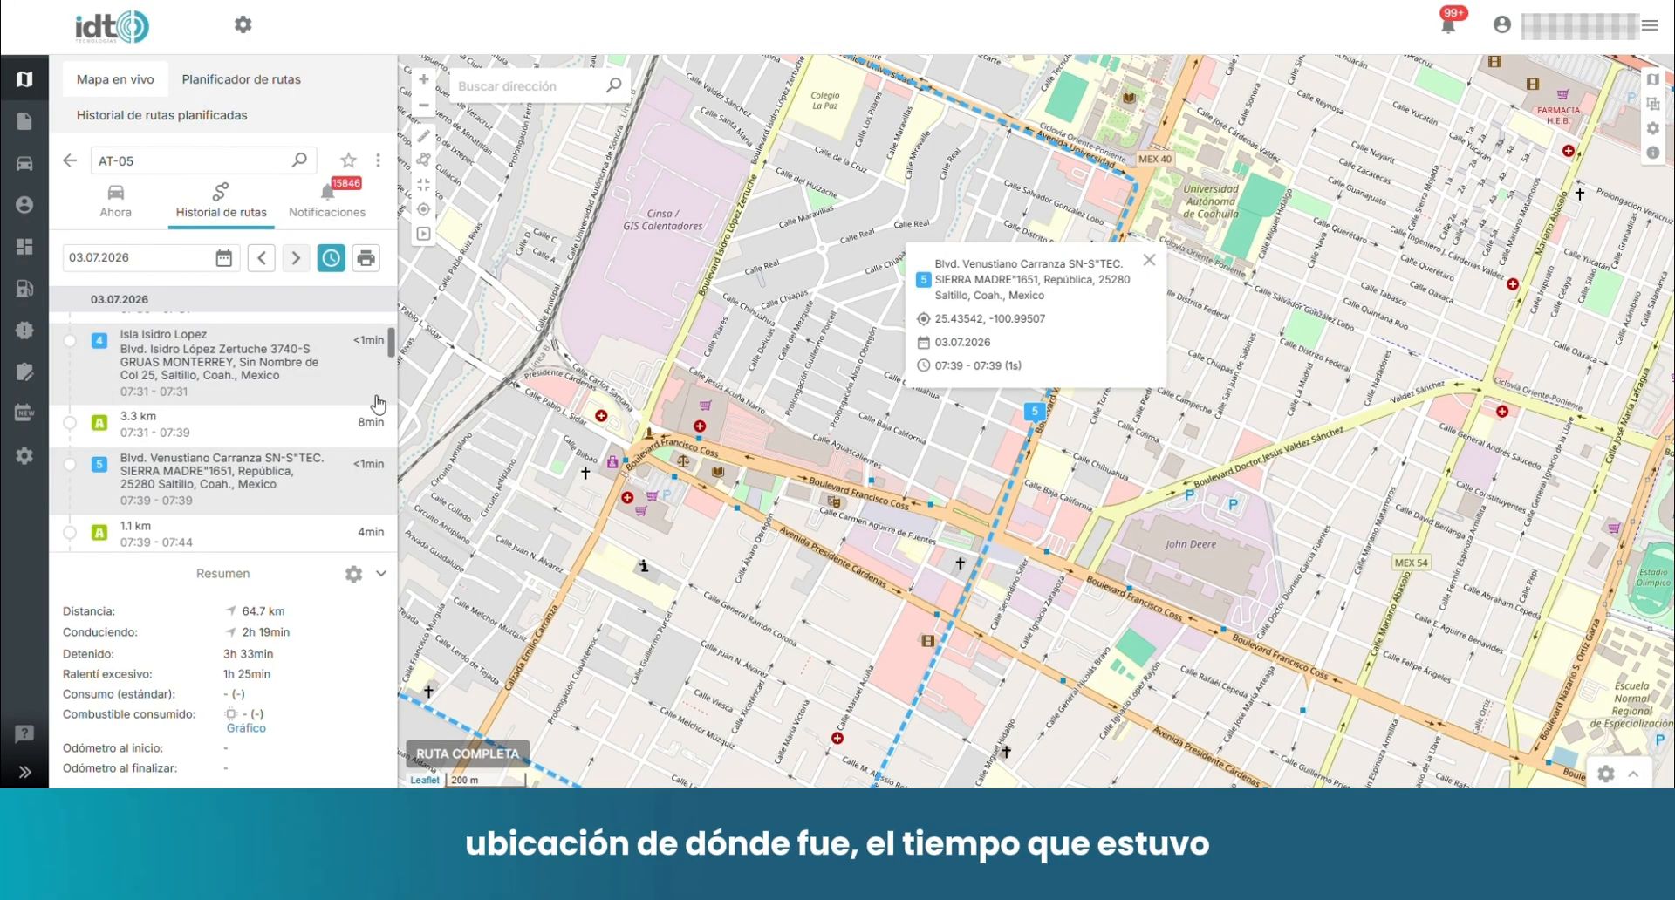
scroll(366, 485, down, 2)
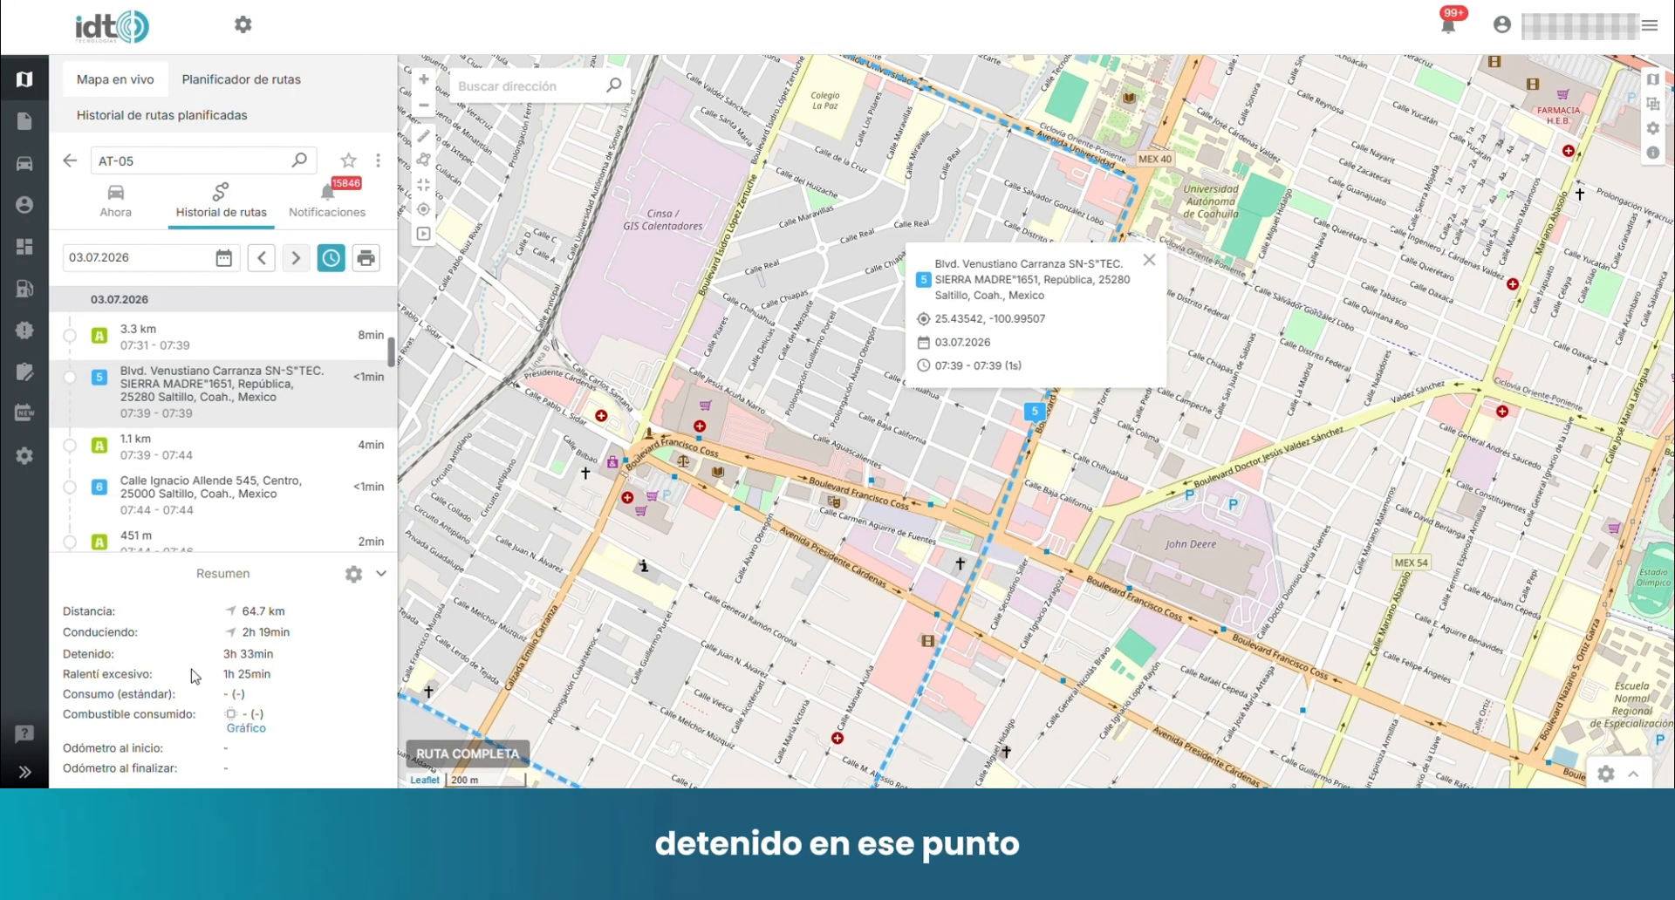
Step: Switch AT-05's route history to the previous day, 02.07.2026, and check the filter by hours
click(269, 269)
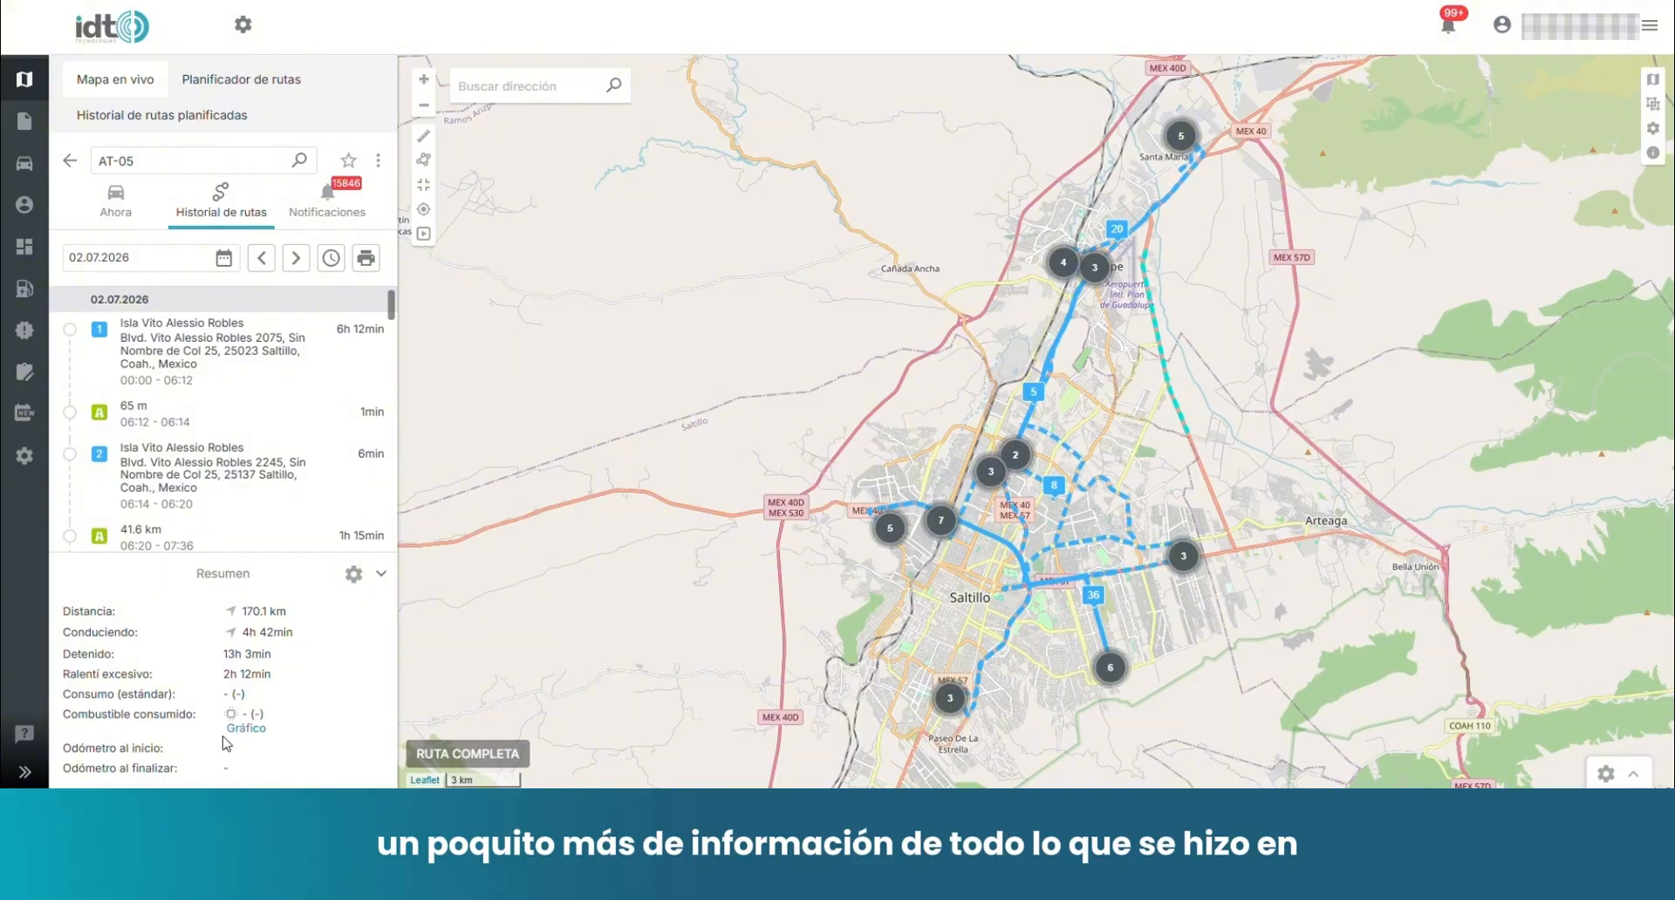
click(331, 258)
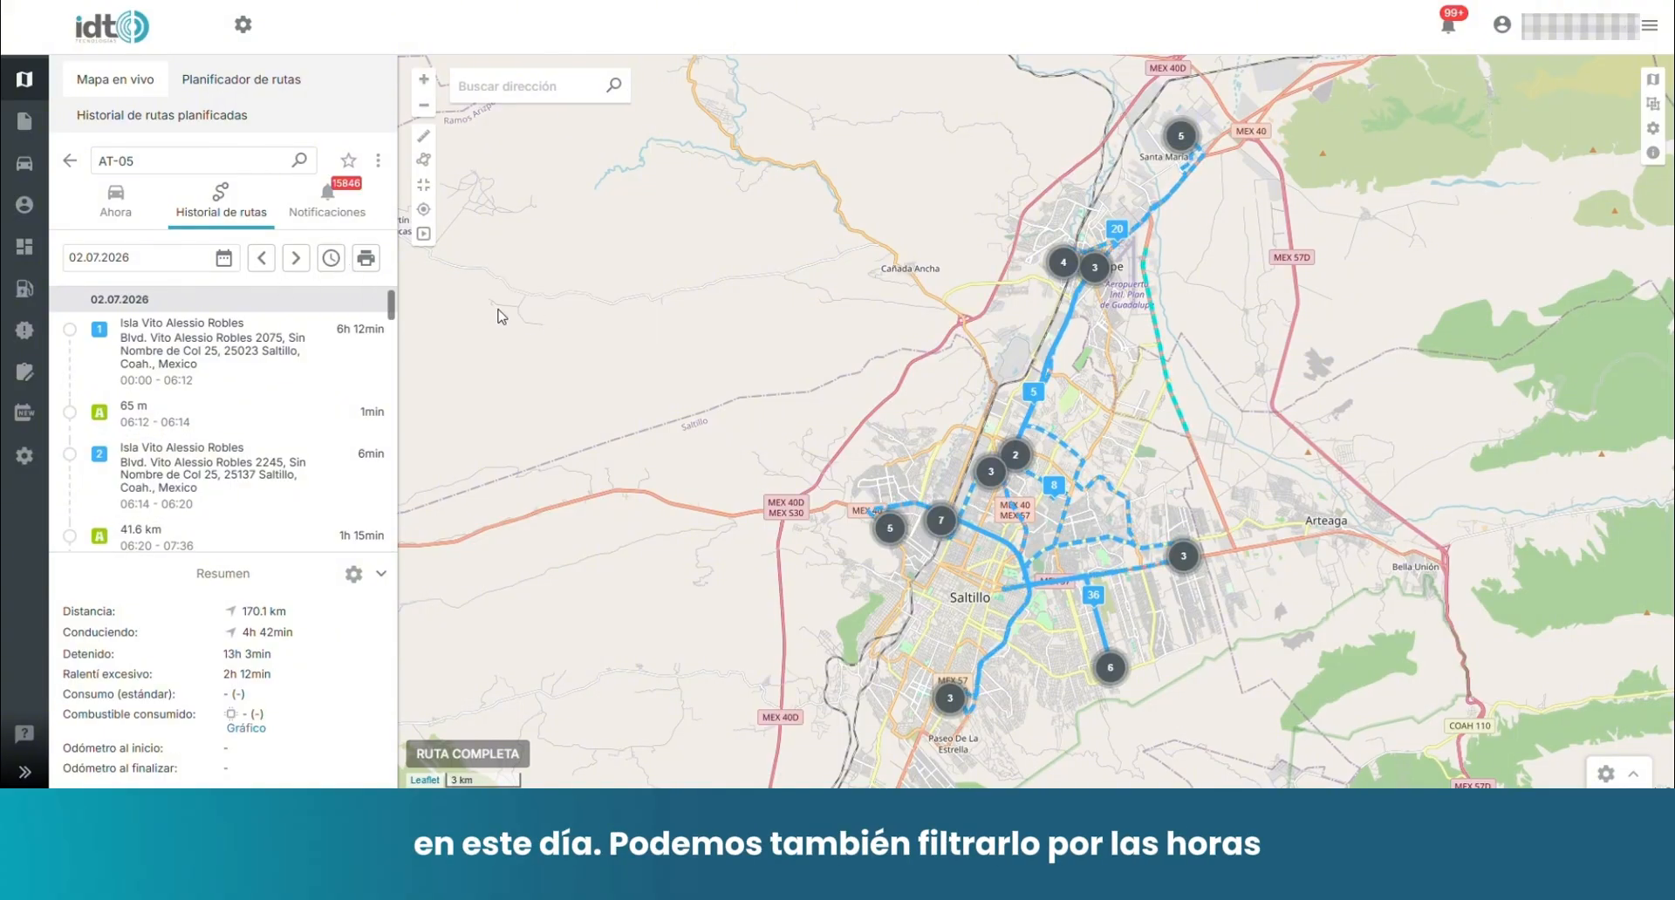
click(543, 315)
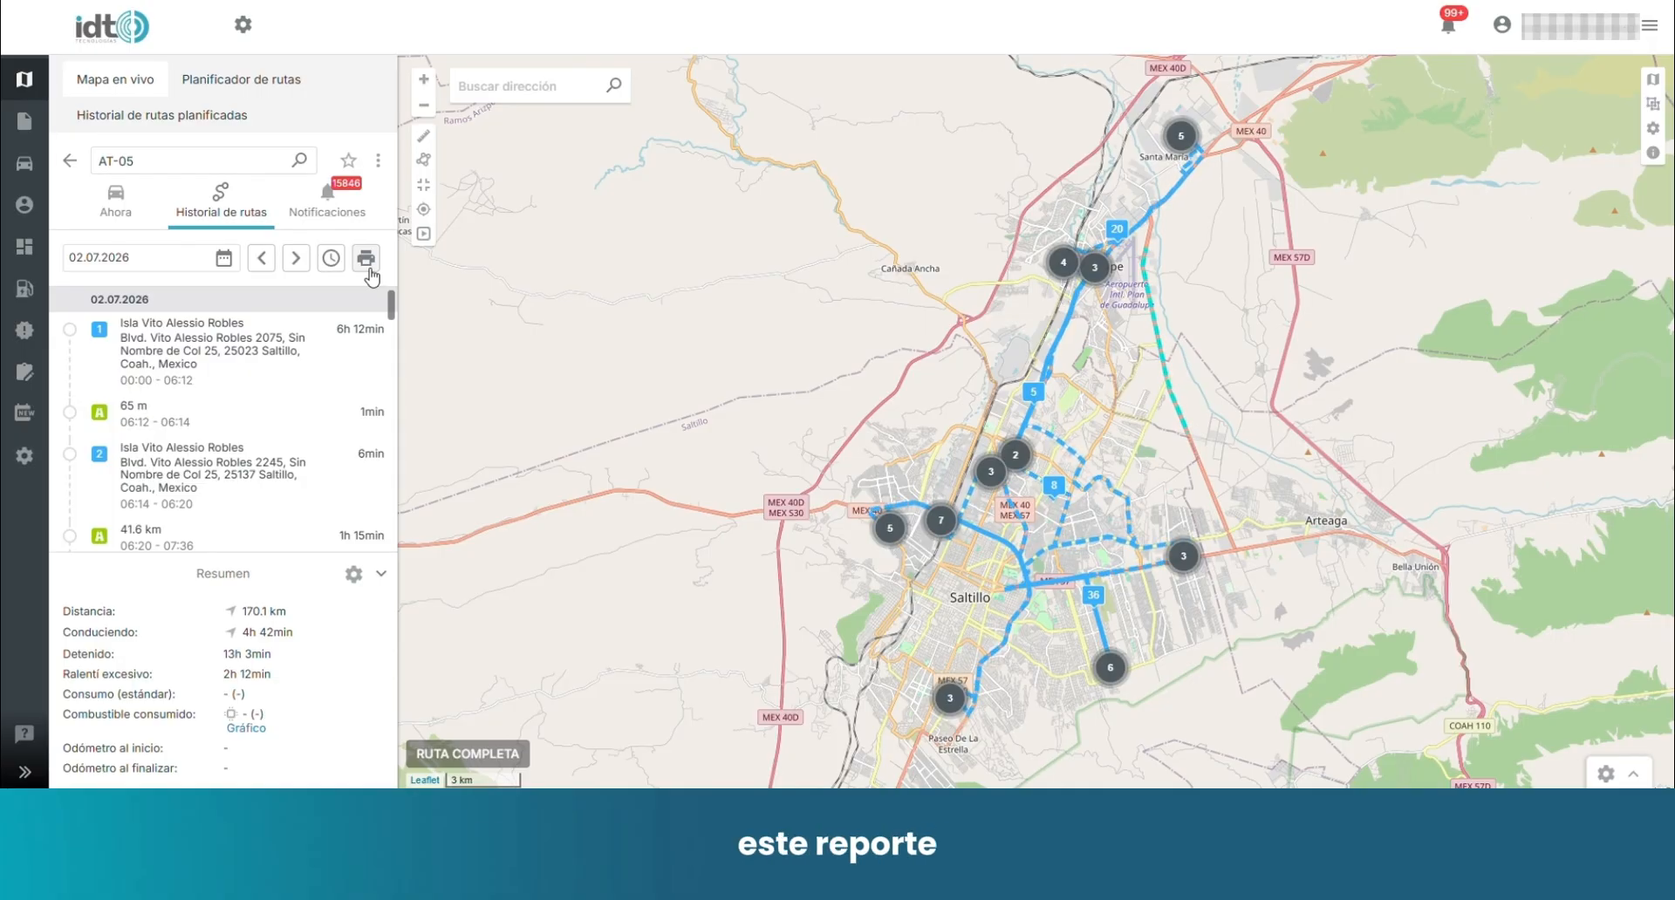
Step: Open the printable route history report of AT-05 for 02.07.2026 and read through its stops and trips
click(367, 261)
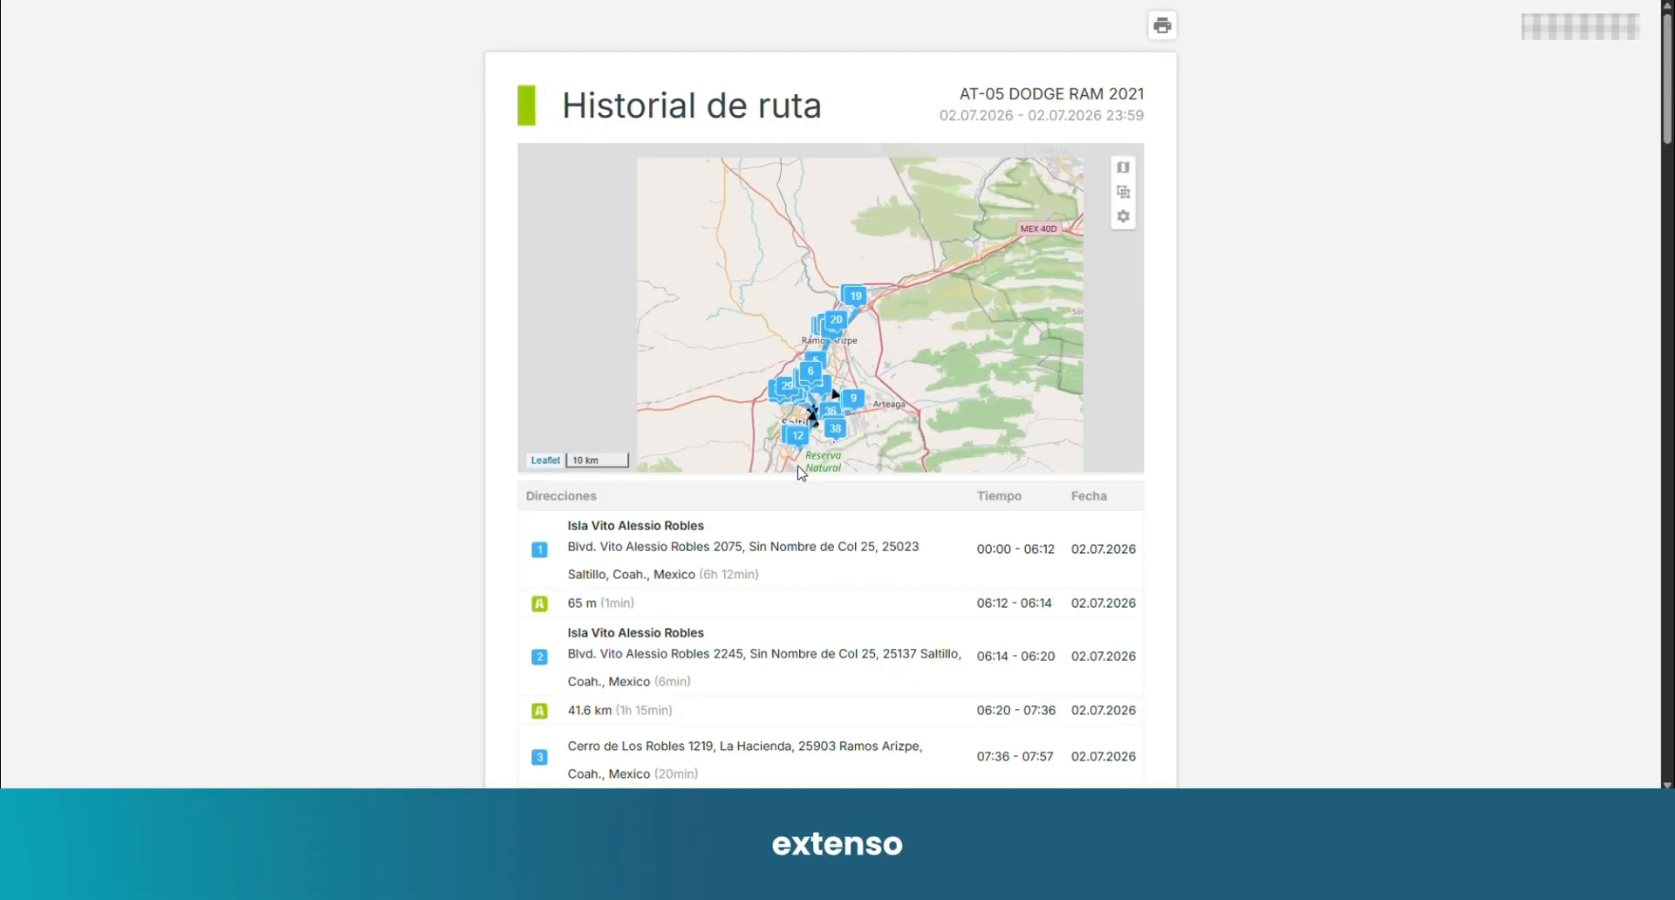
scroll(794, 419, down, 2)
scroll(781, 466, down, 2)
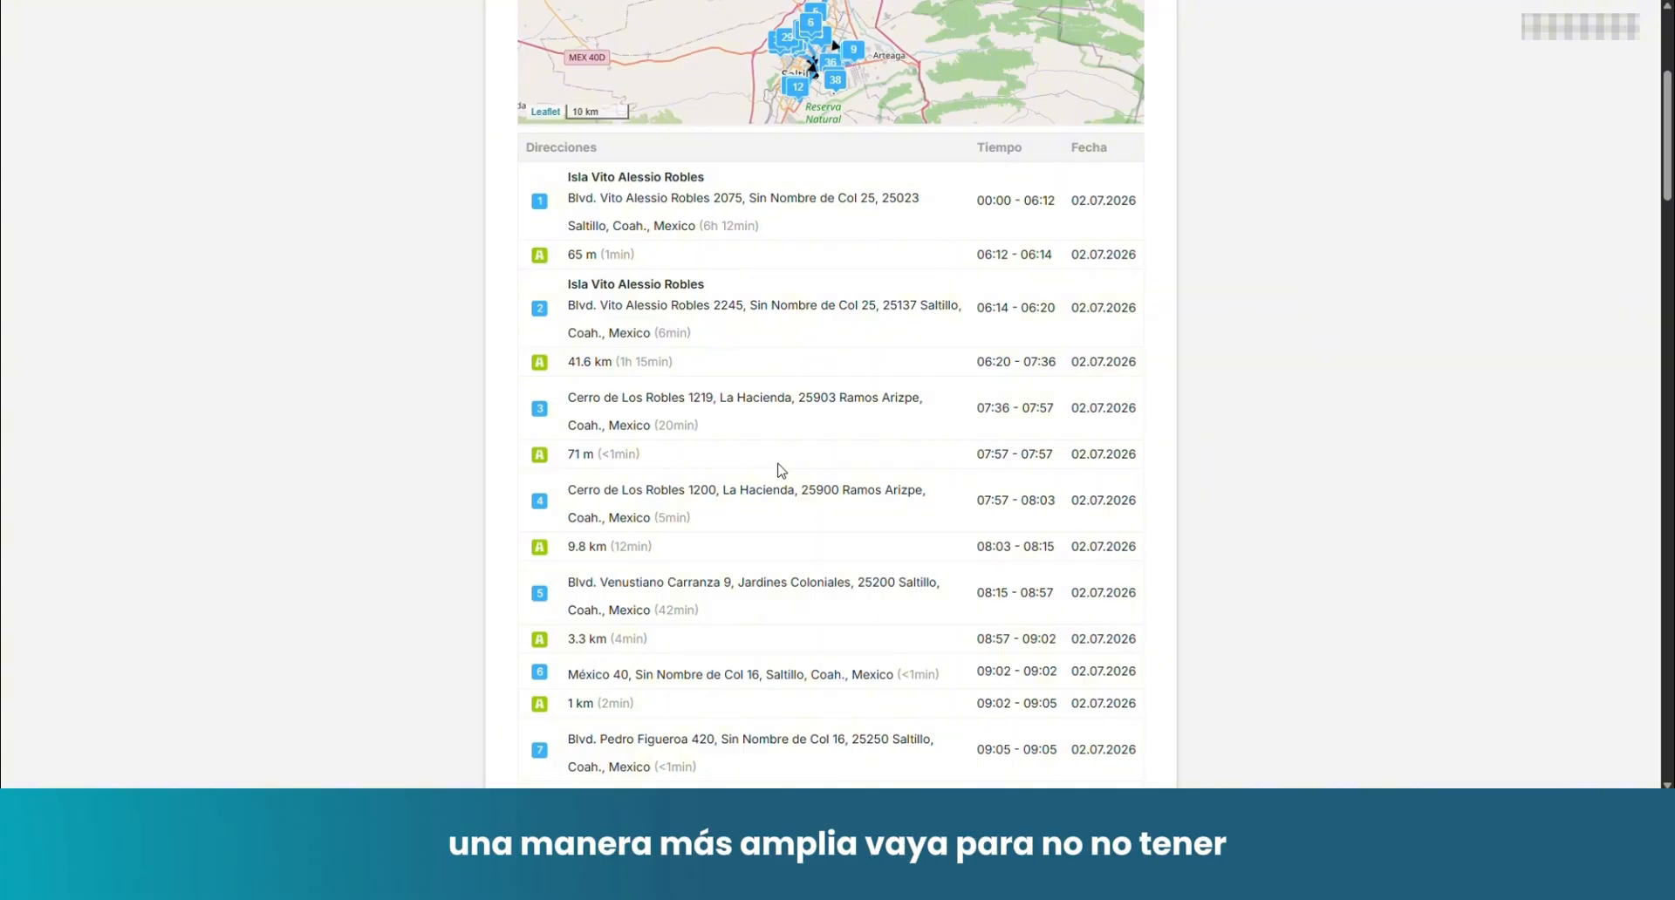
scroll(781, 469, down, 7)
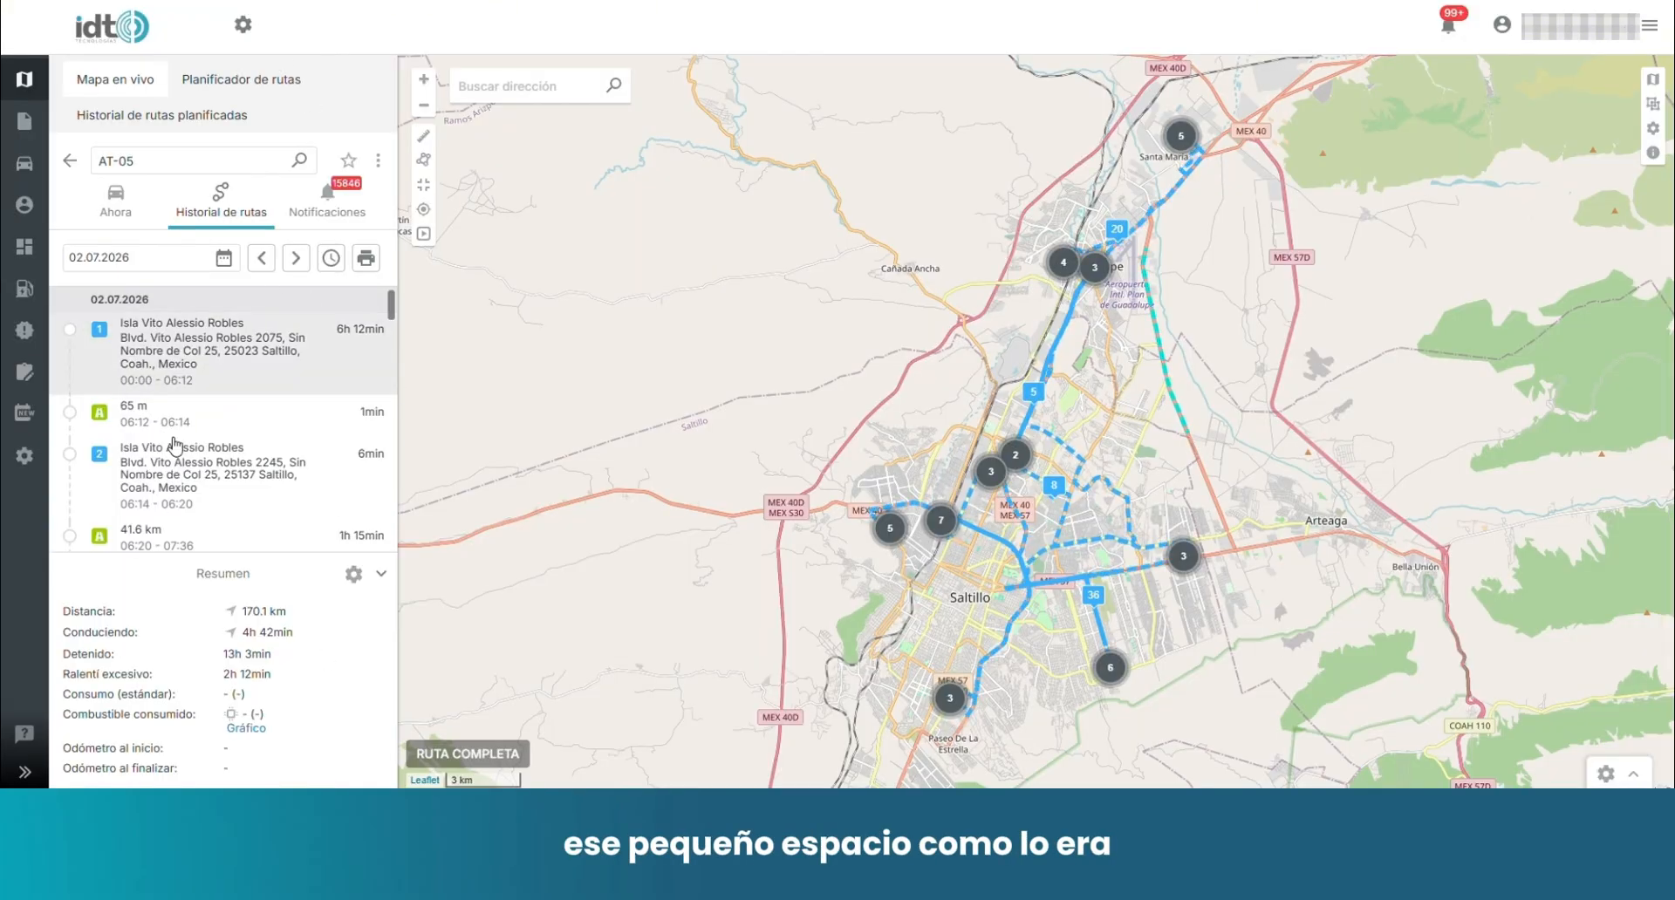
Step: Review AT-05's notifications and the important alerts in the notification centre, and close the centre
click(344, 201)
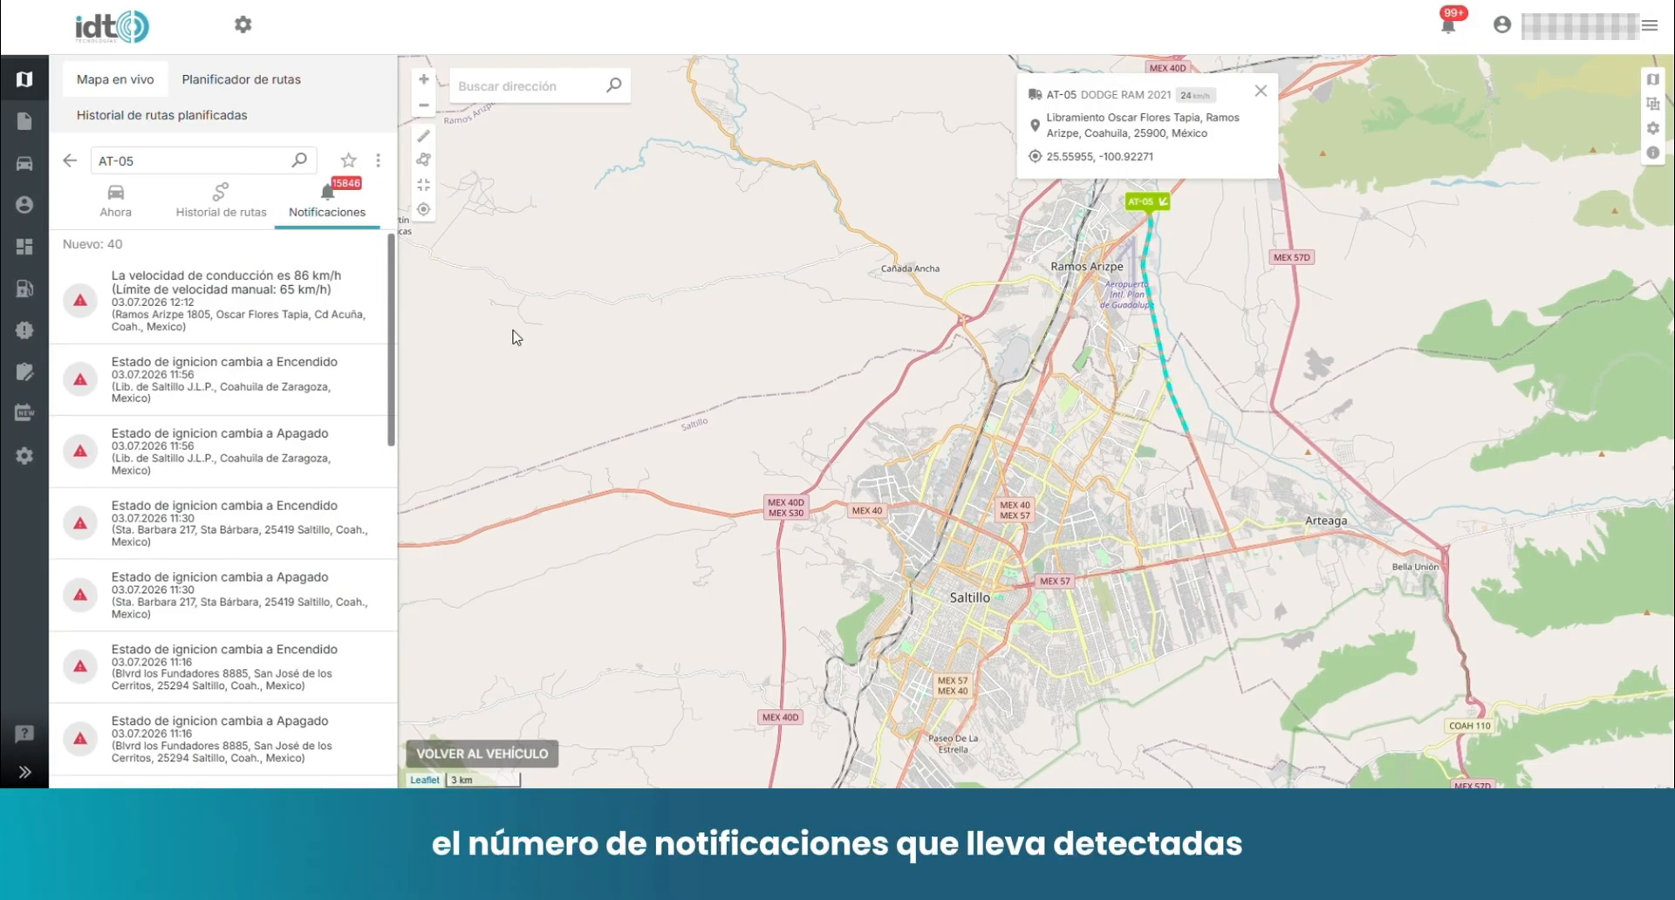
click(1460, 29)
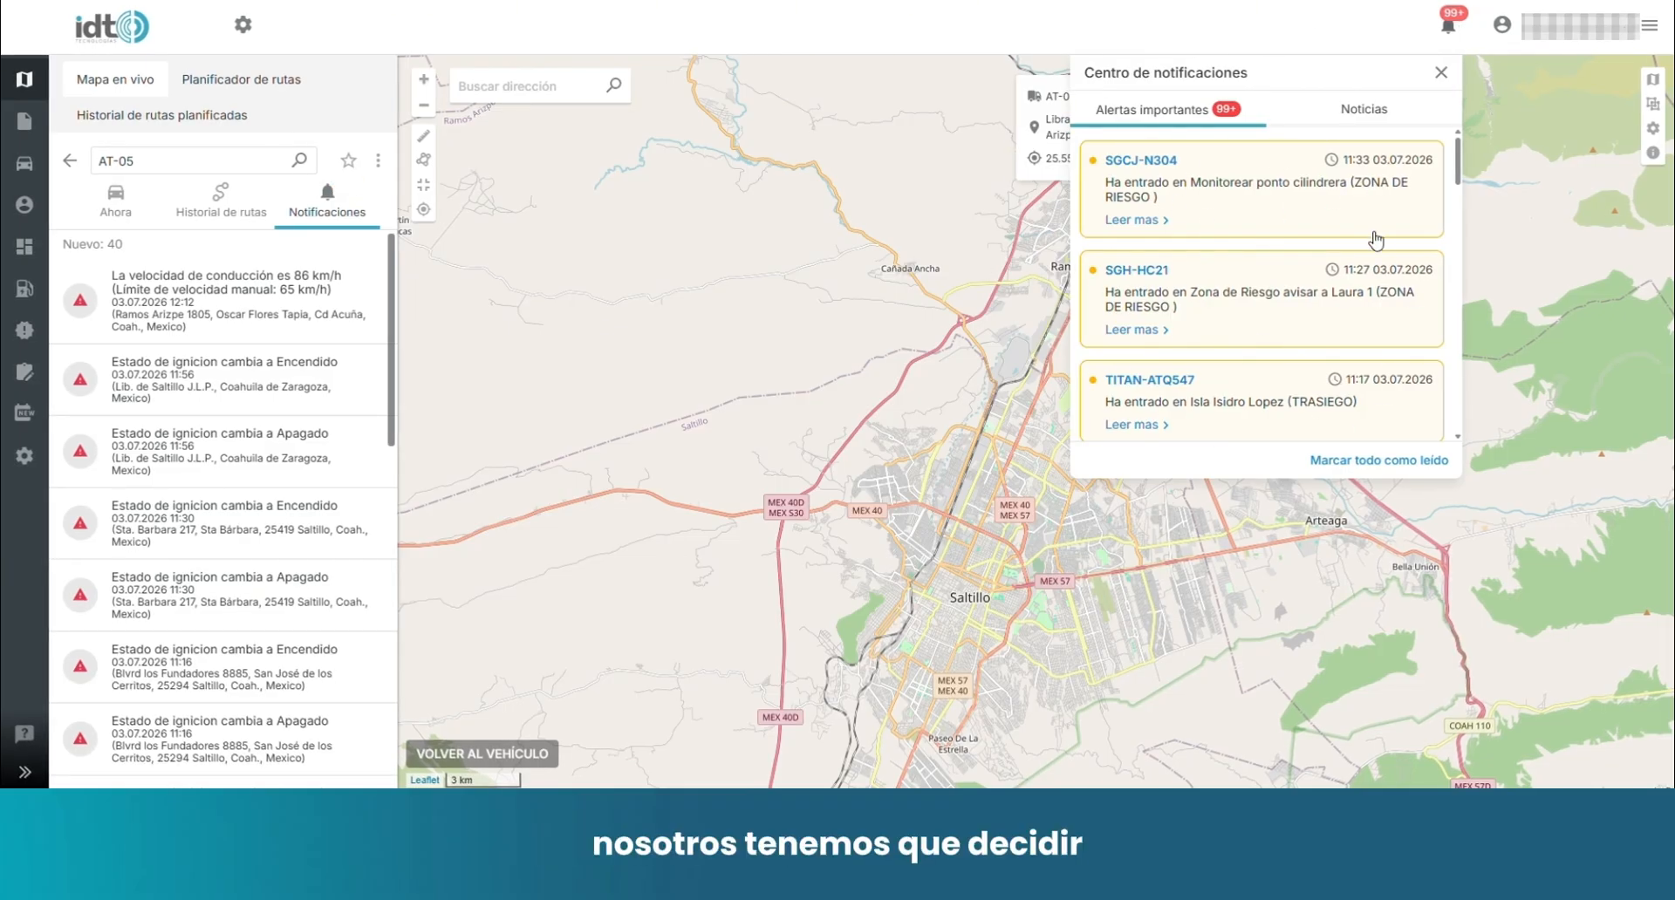
click(1440, 73)
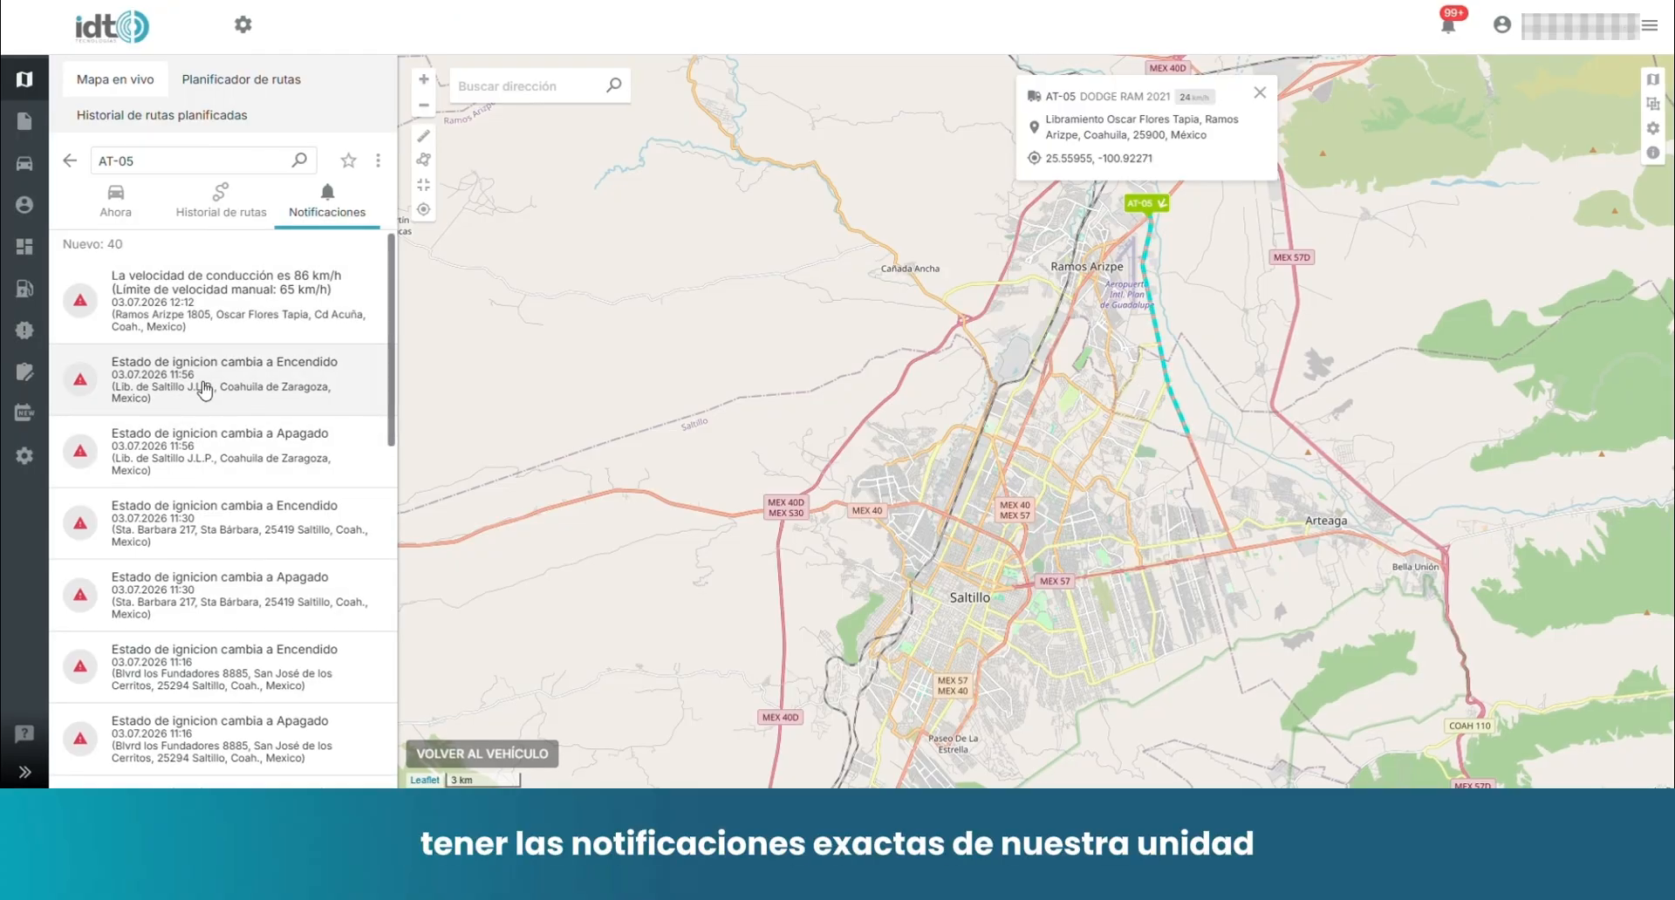
Step: Mark AT-05 as a favourite, view the Favoritos vehicle list, and clear that filter to list all vehicles
click(361, 166)
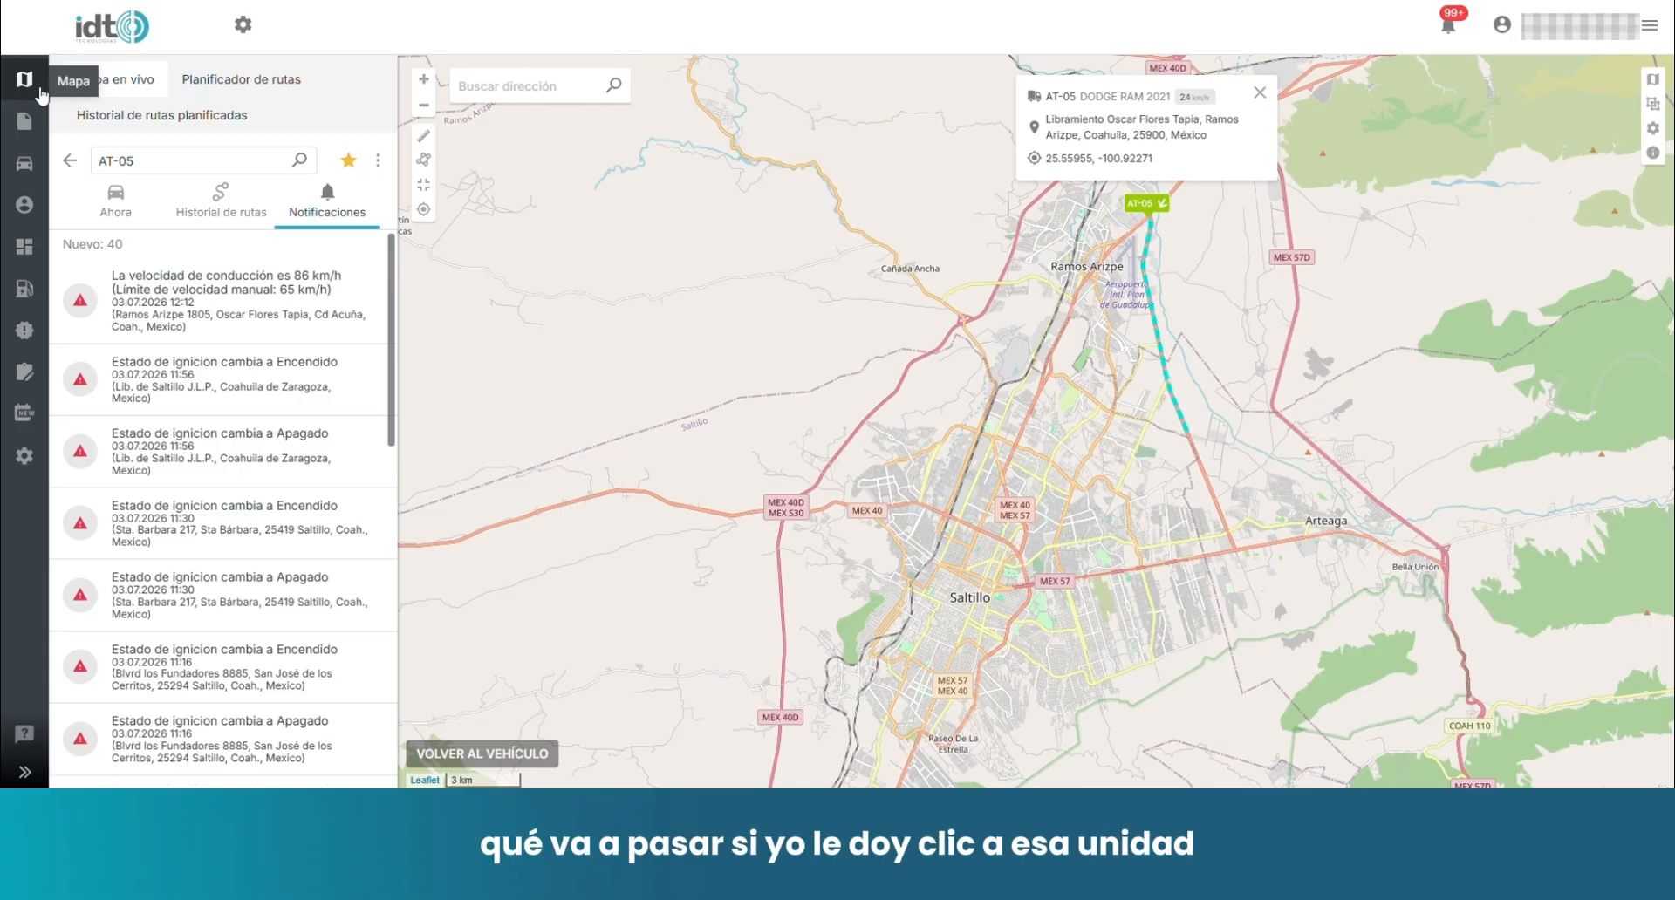
click(25, 79)
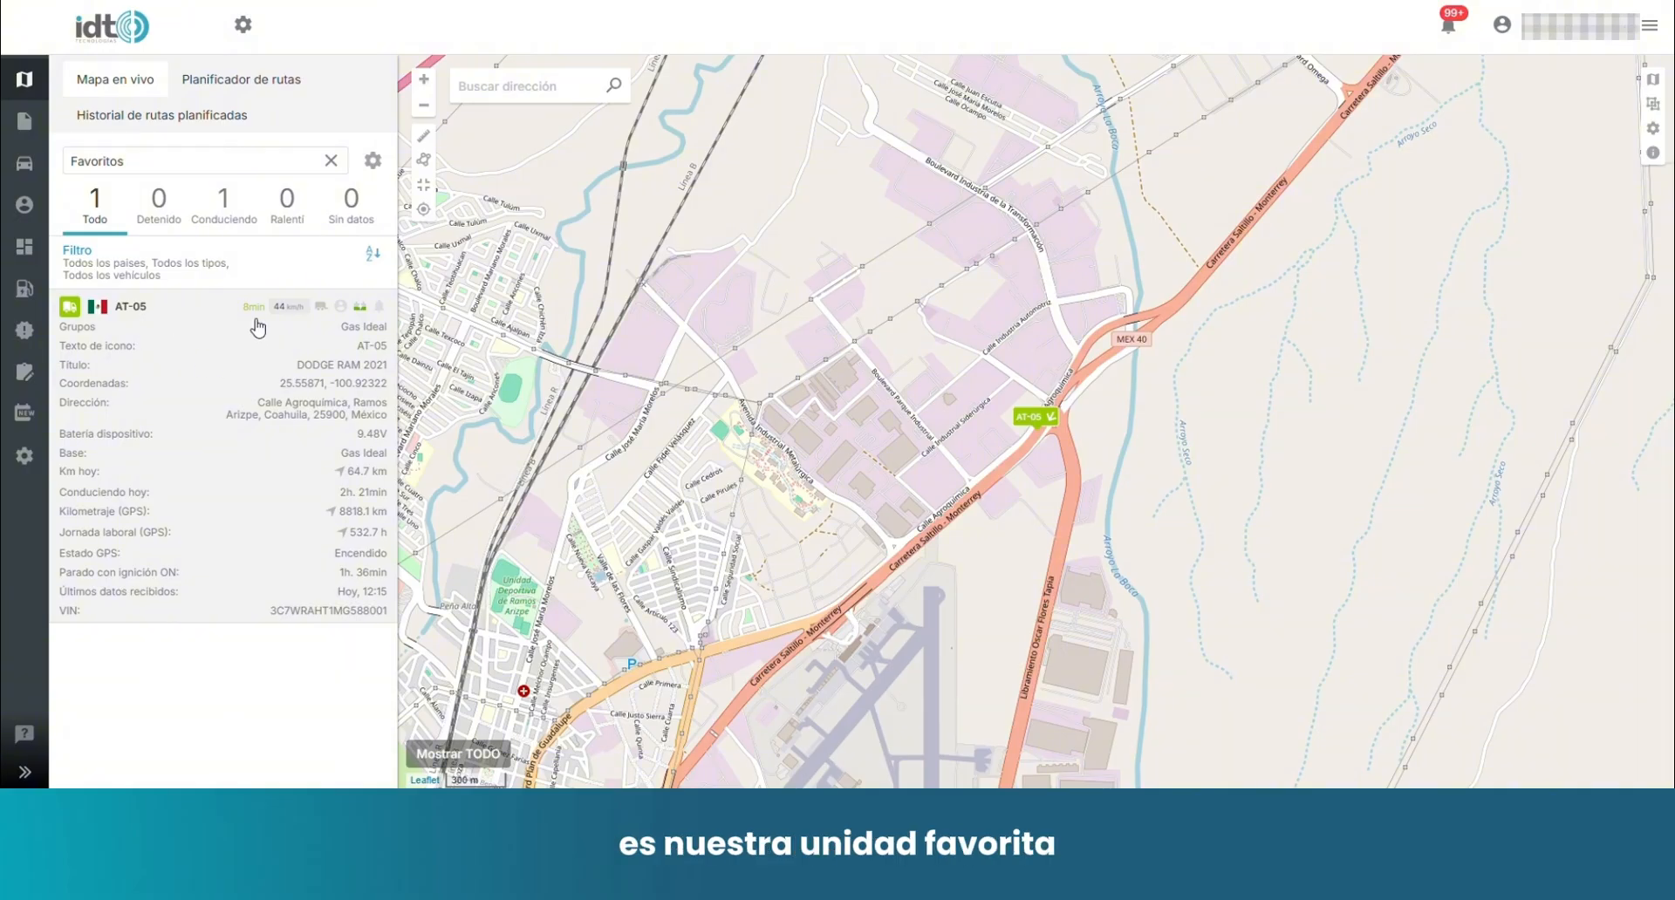
click(330, 161)
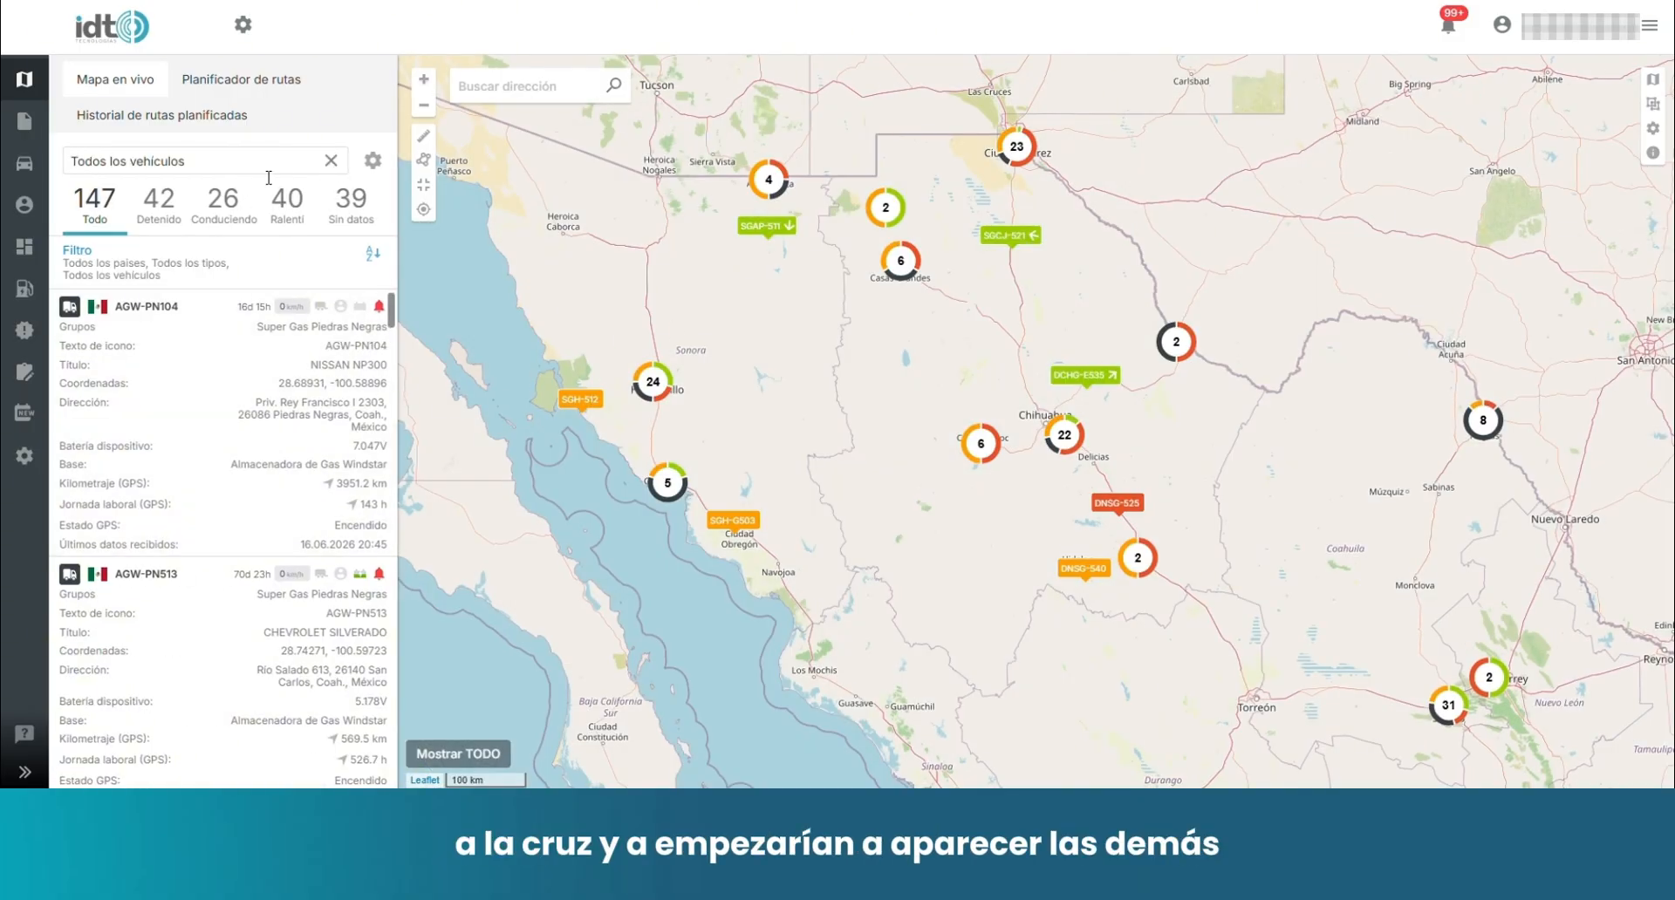
Step: Reload the page, open AT-05 from the Favoritos list, remove it from the favourites, and reload the live map
click(135, 39)
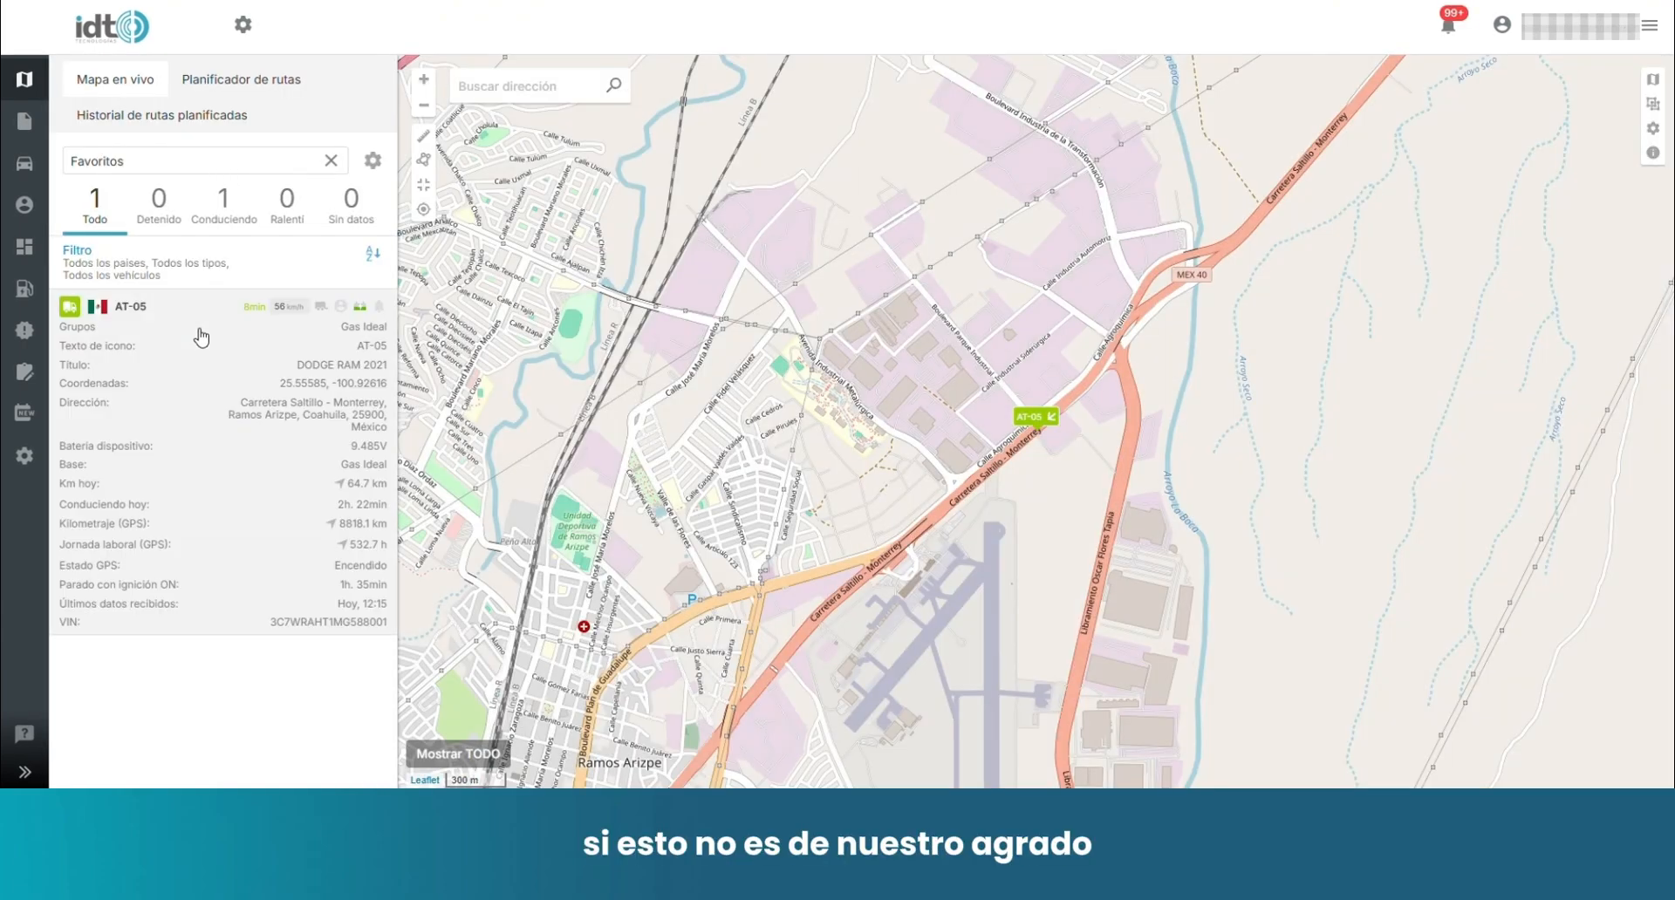
click(226, 351)
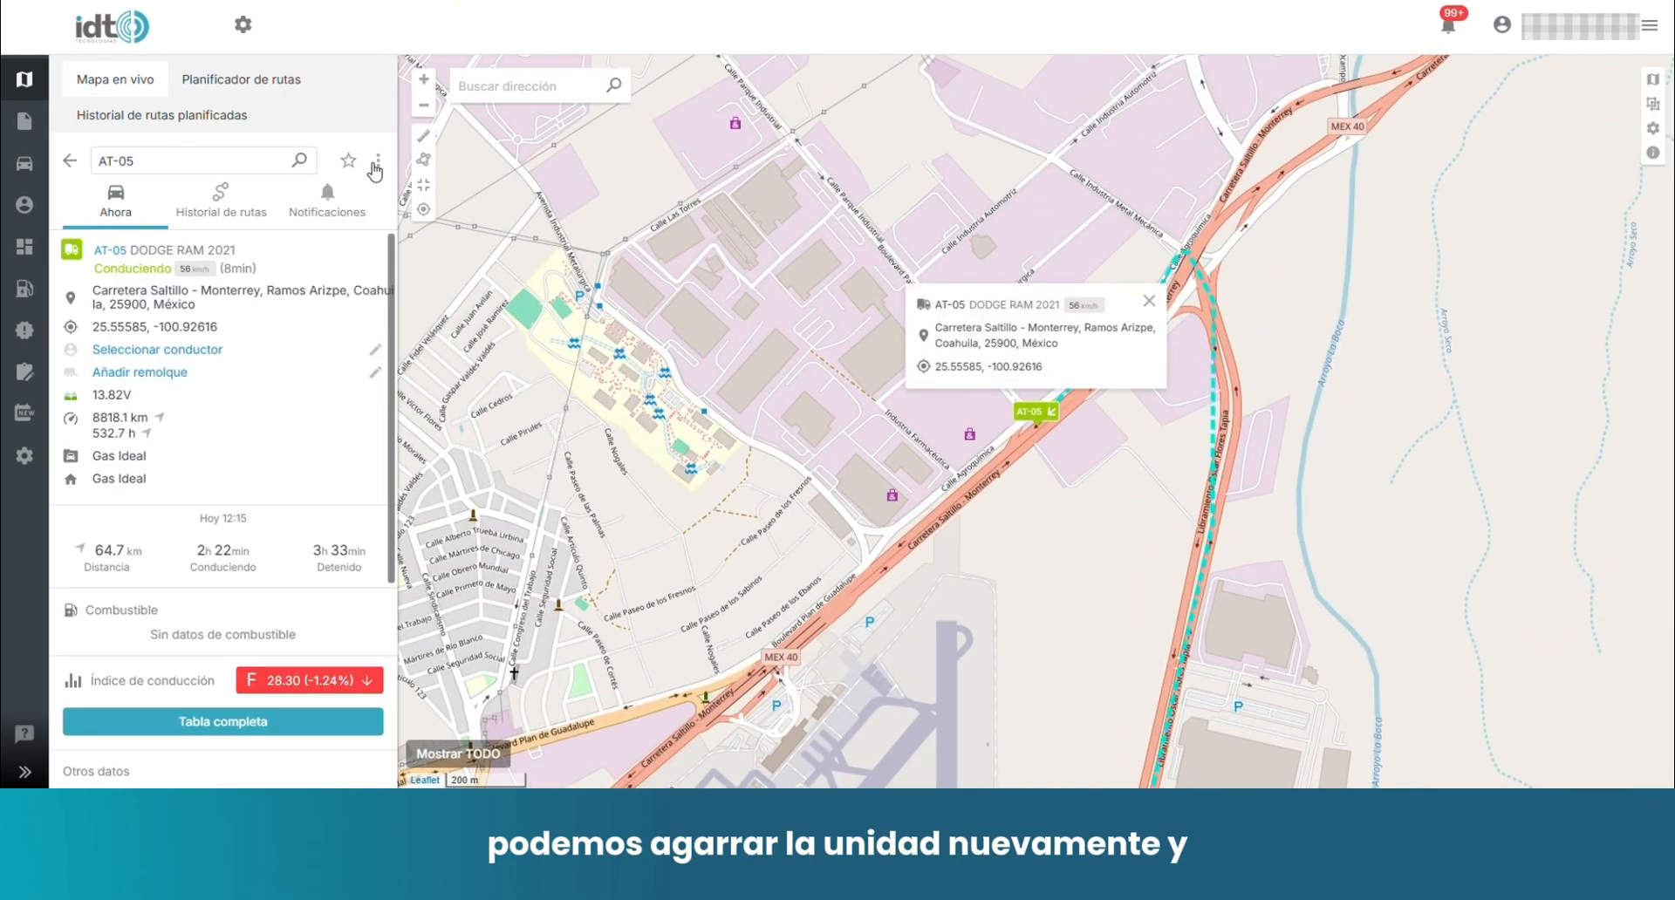
click(105, 44)
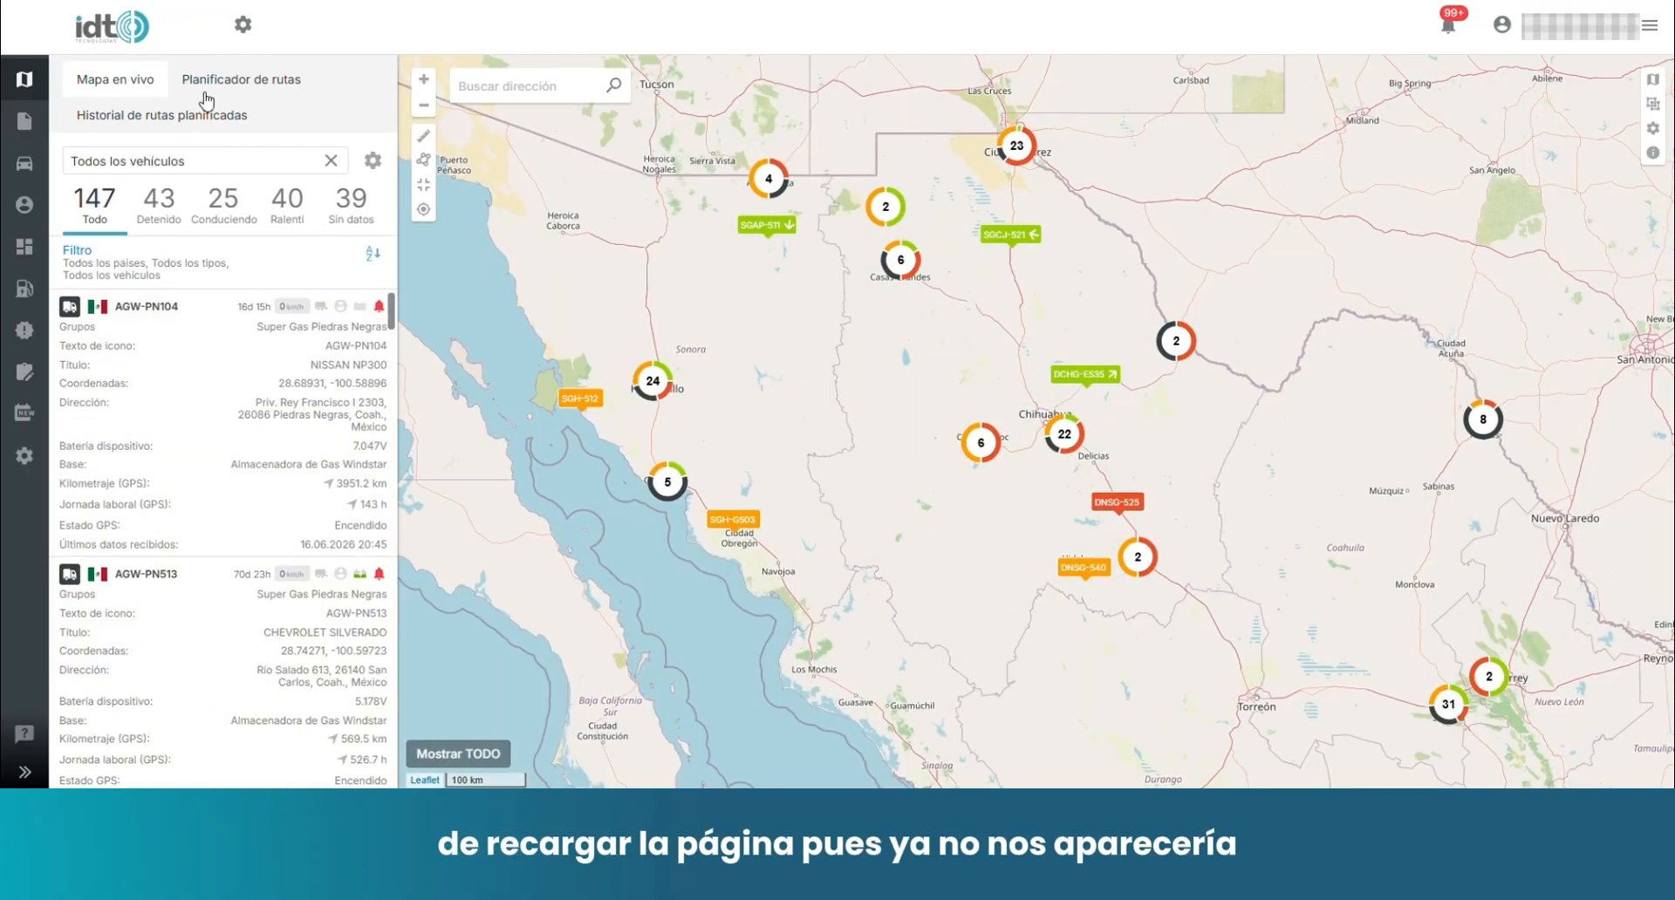
Step: Filter the live map and vehicle list by the Super Gas de Hermosillo group, and restore the list to Todos los vehículos
click(215, 170)
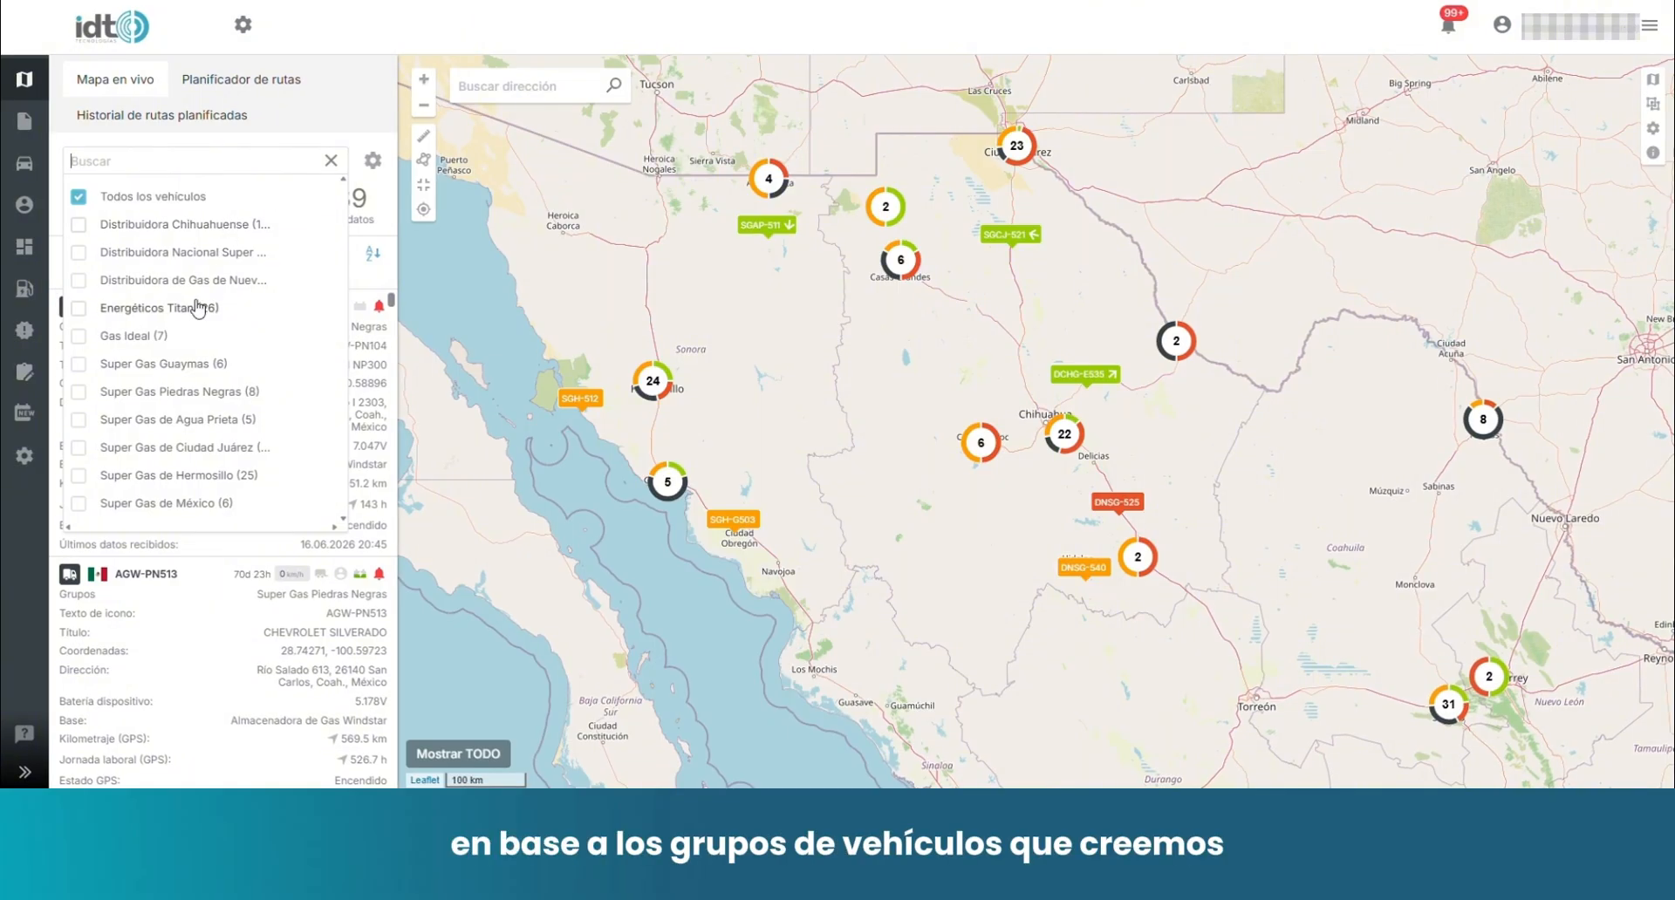
click(186, 475)
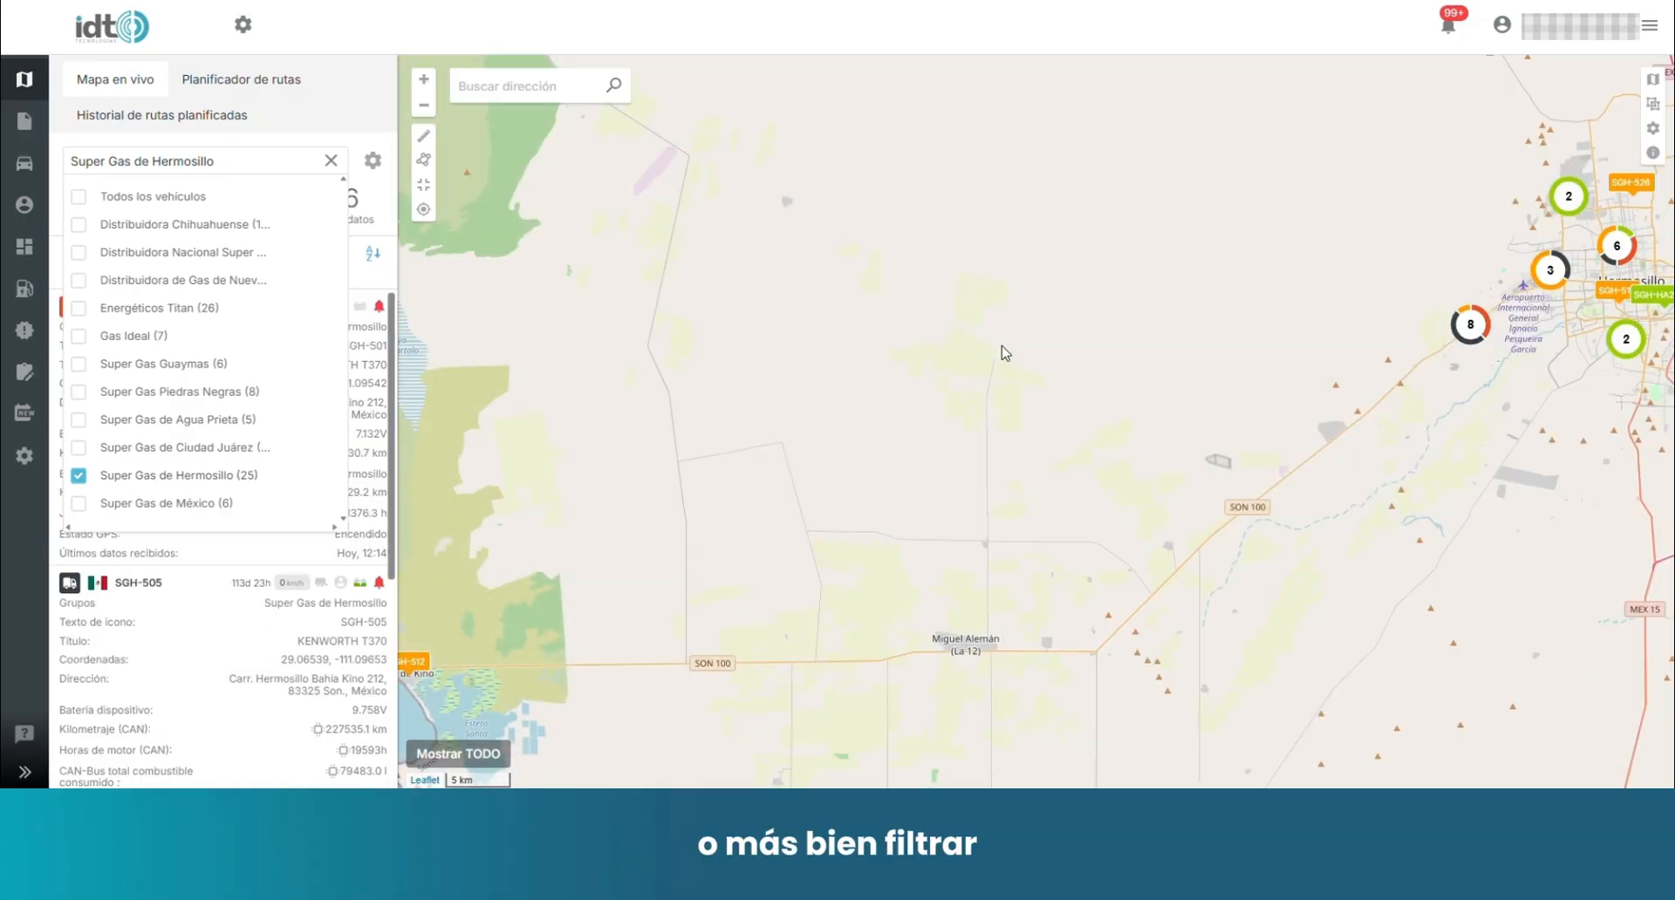
drag(1284, 286, 890, 397)
click(174, 161)
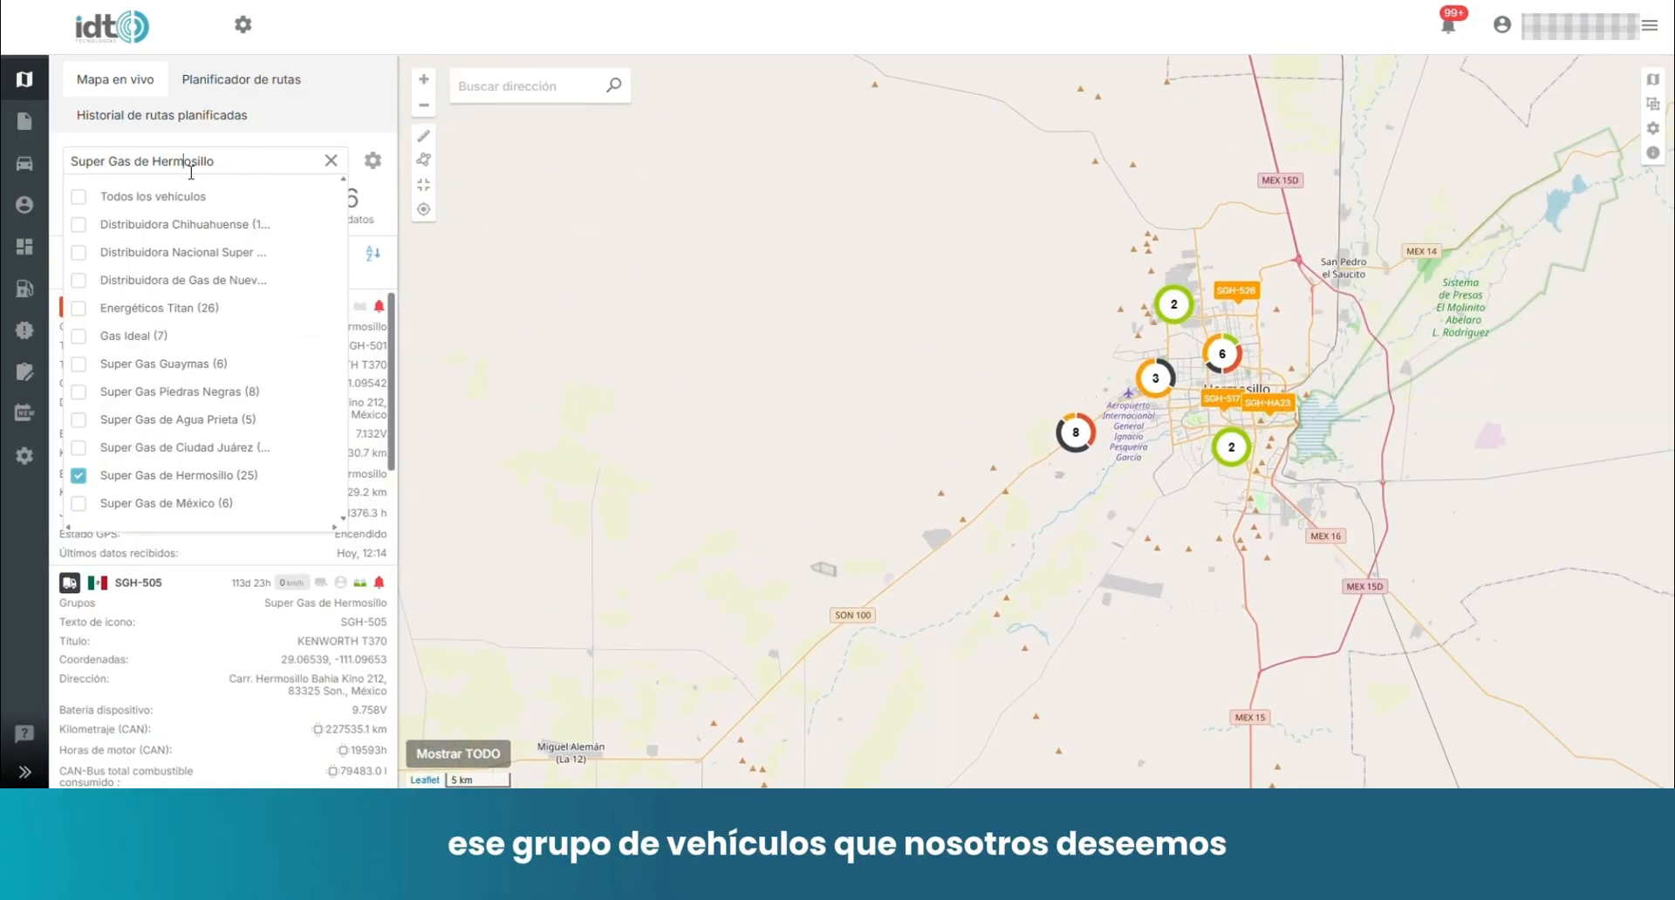
click(80, 198)
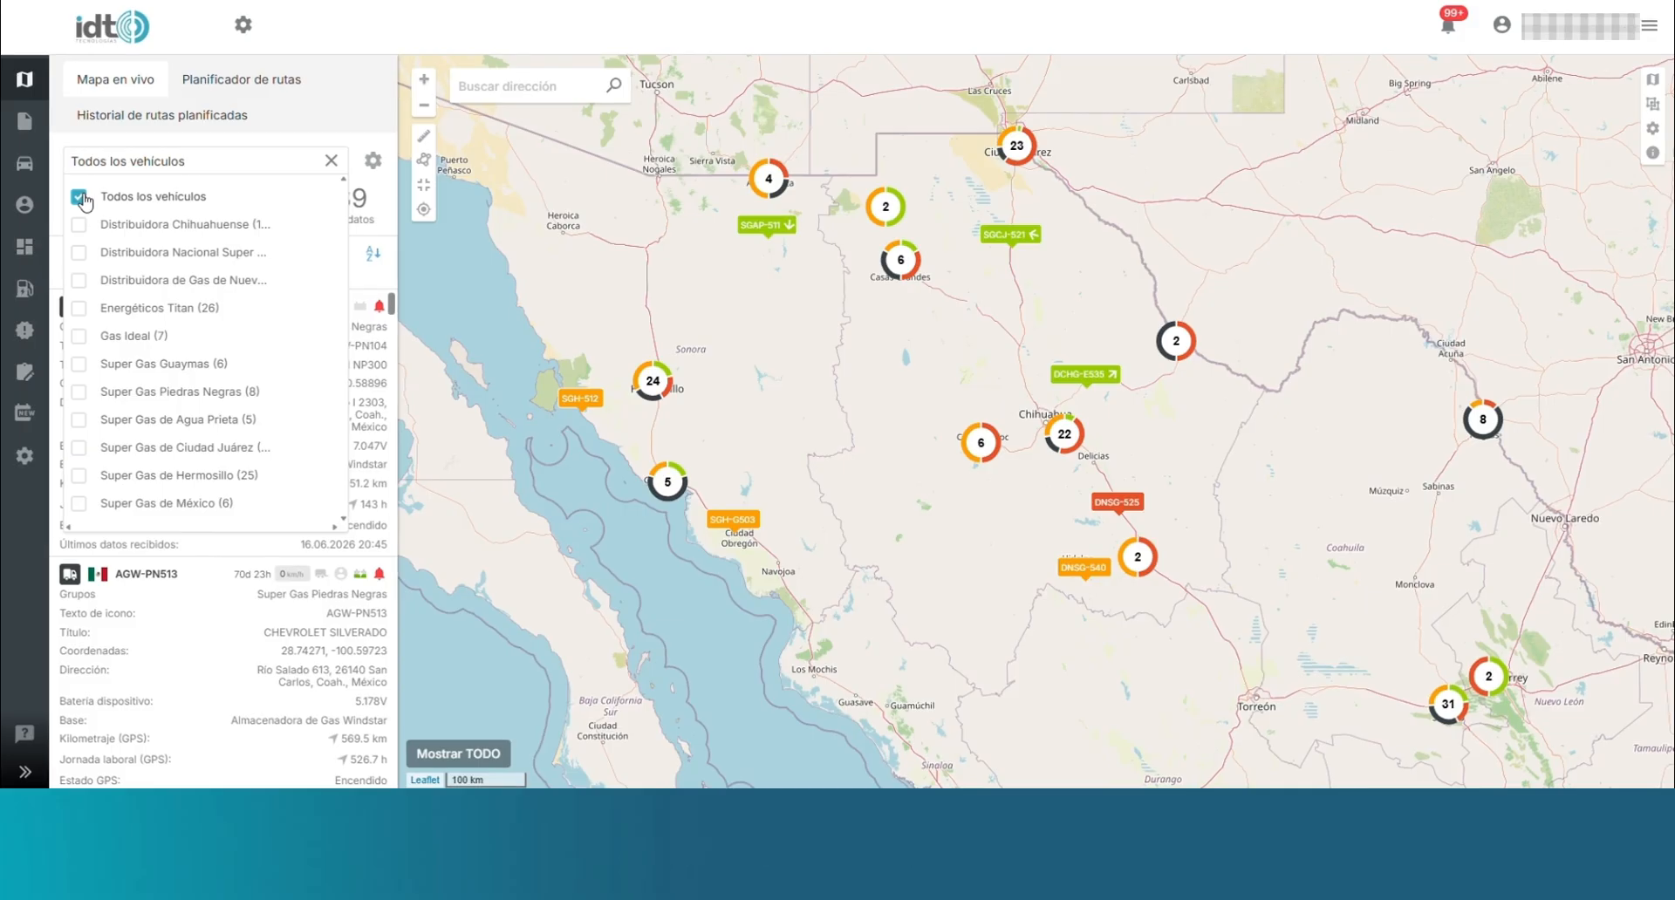
click(330, 163)
click(356, 126)
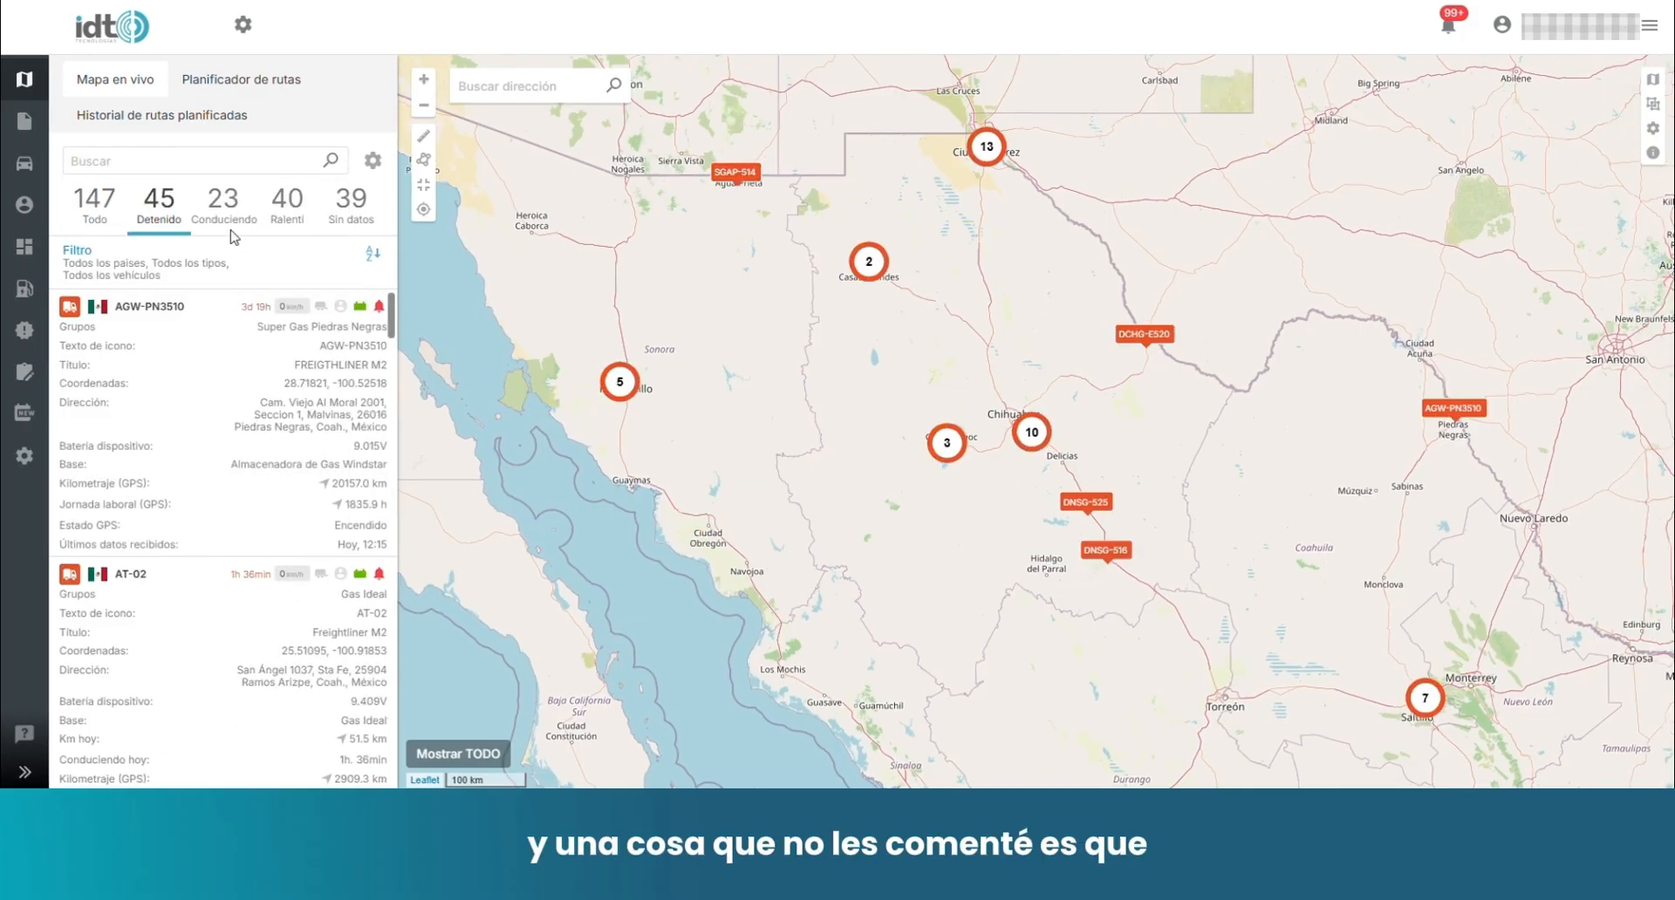
Step: Open AT-05's route history from the Conduciendo vehicles and start the playback of its 03.07.2026 route
click(230, 218)
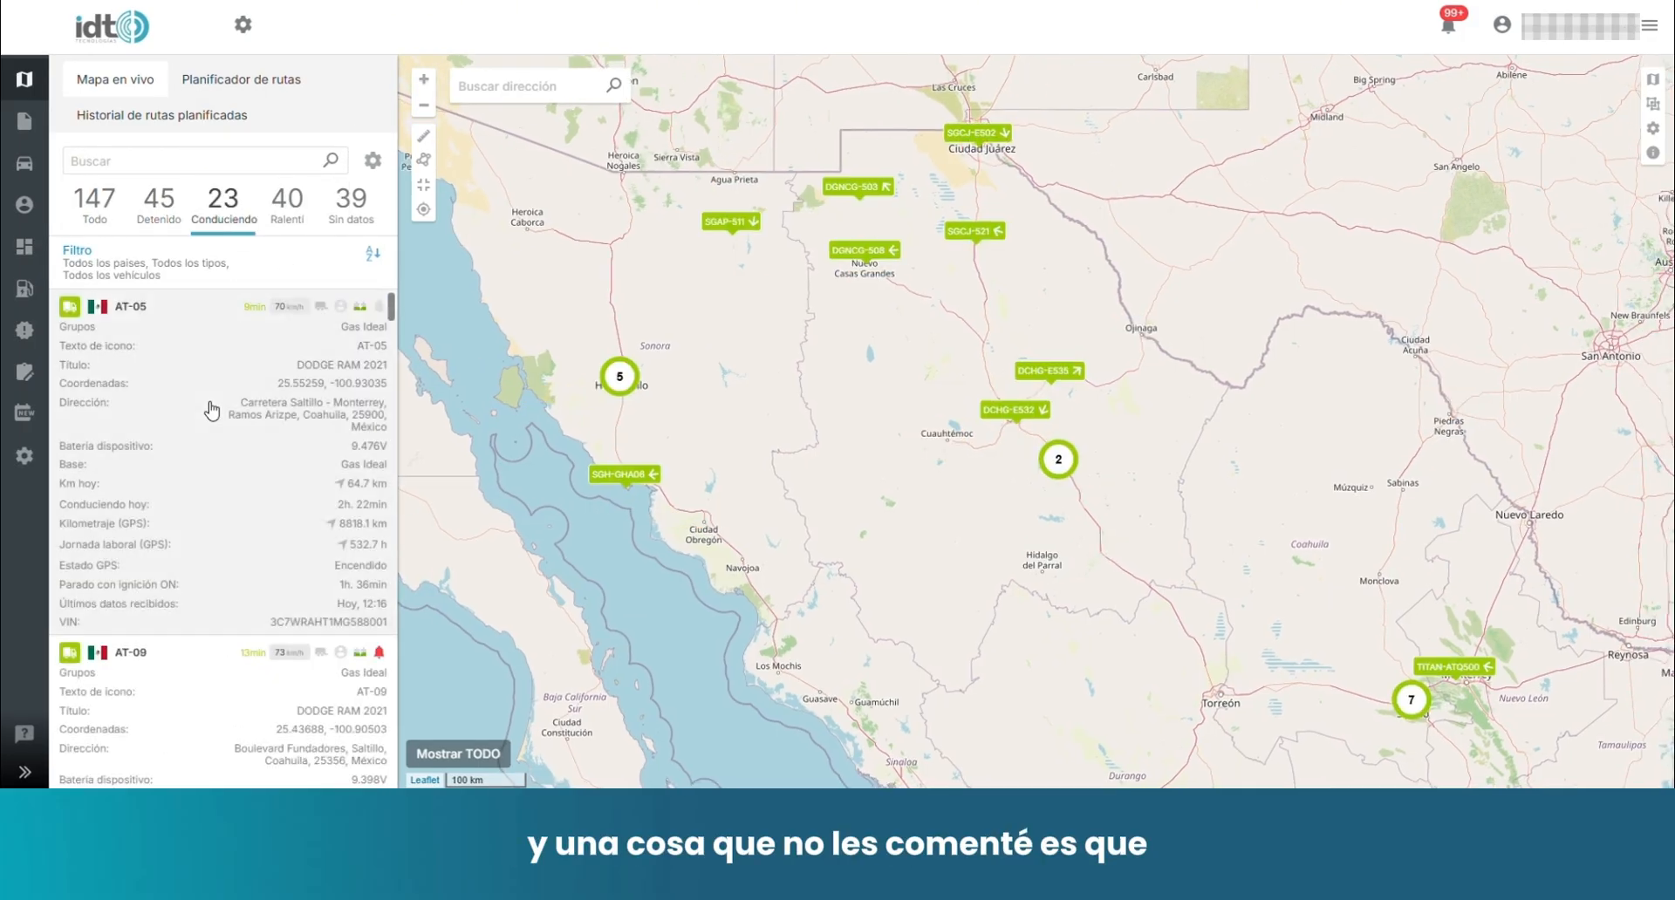
click(207, 405)
click(221, 201)
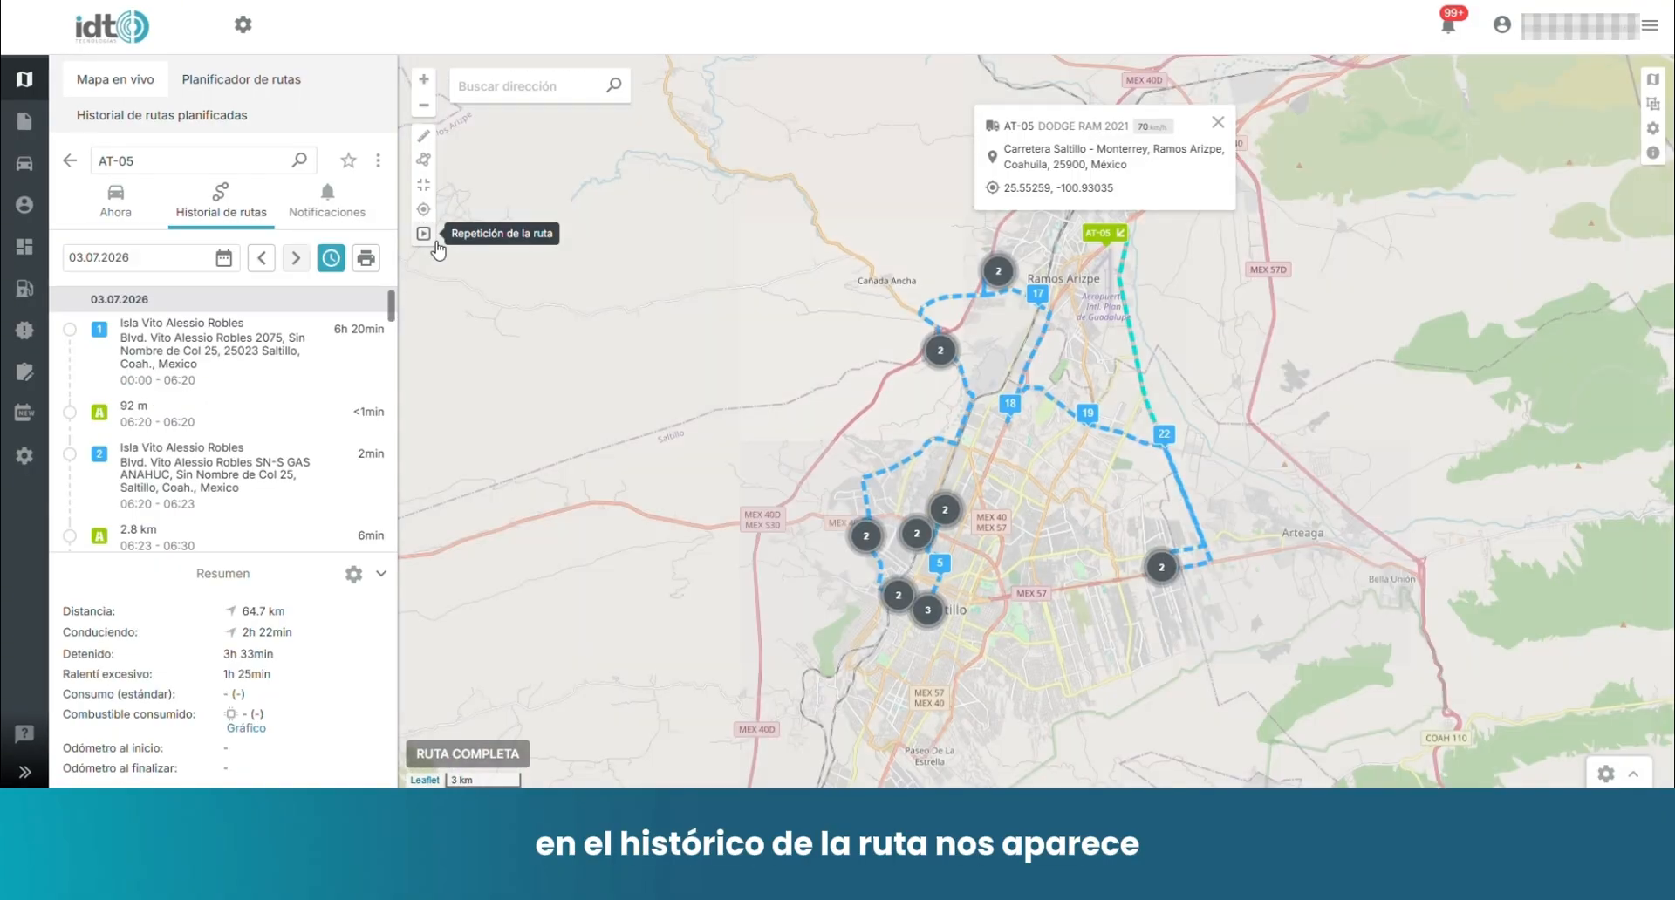
click(435, 242)
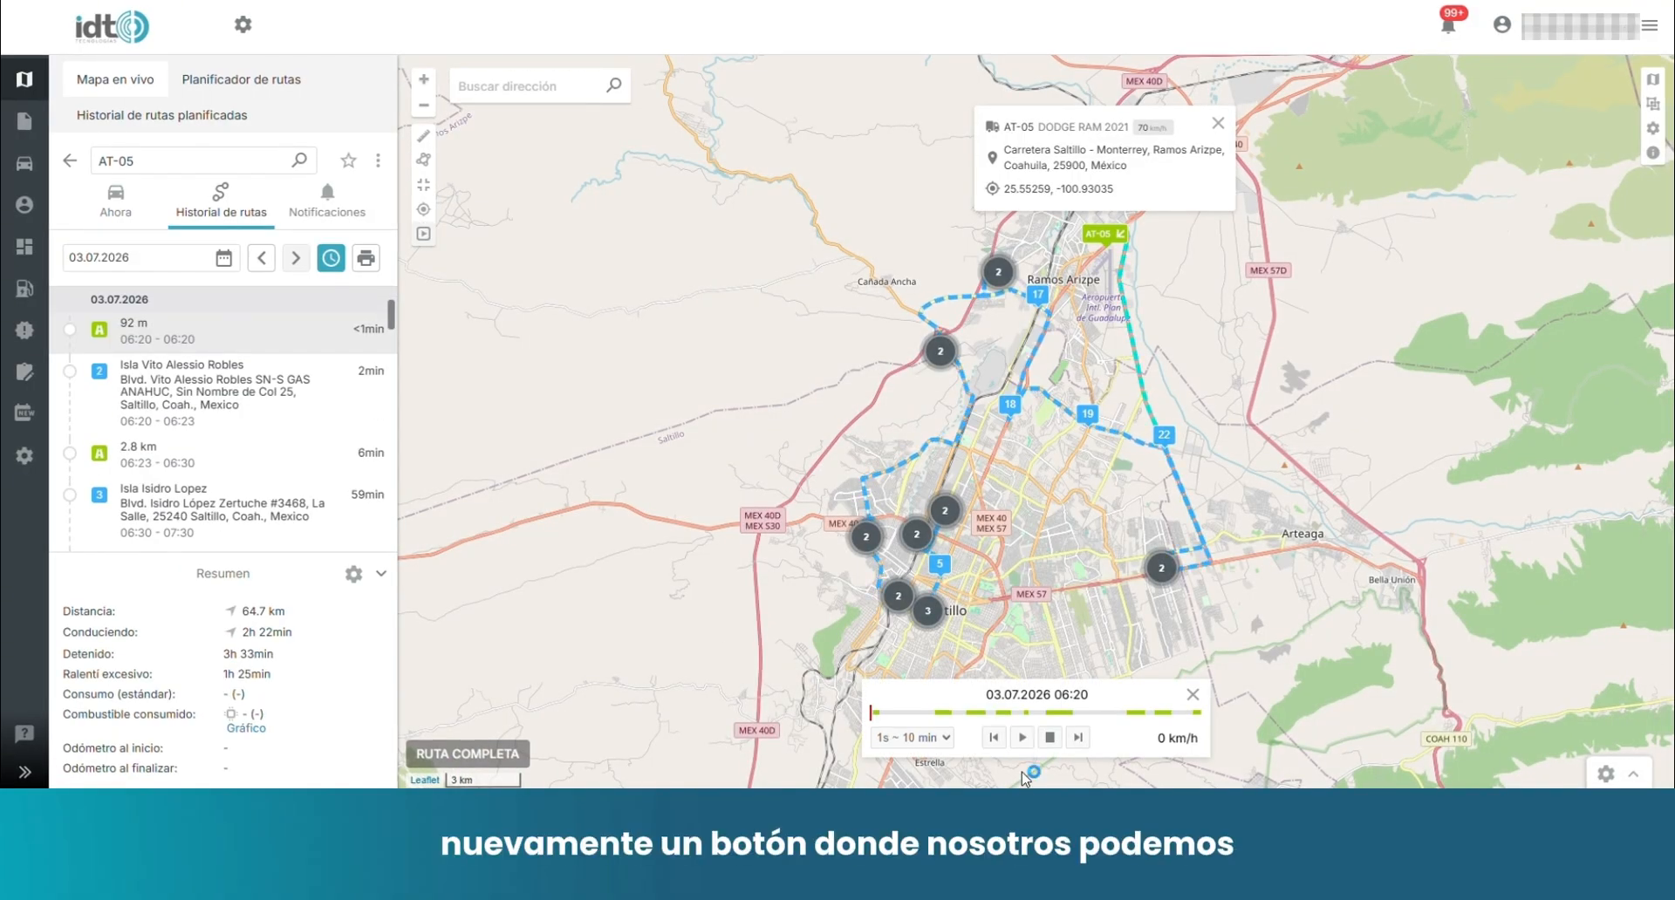
click(1024, 738)
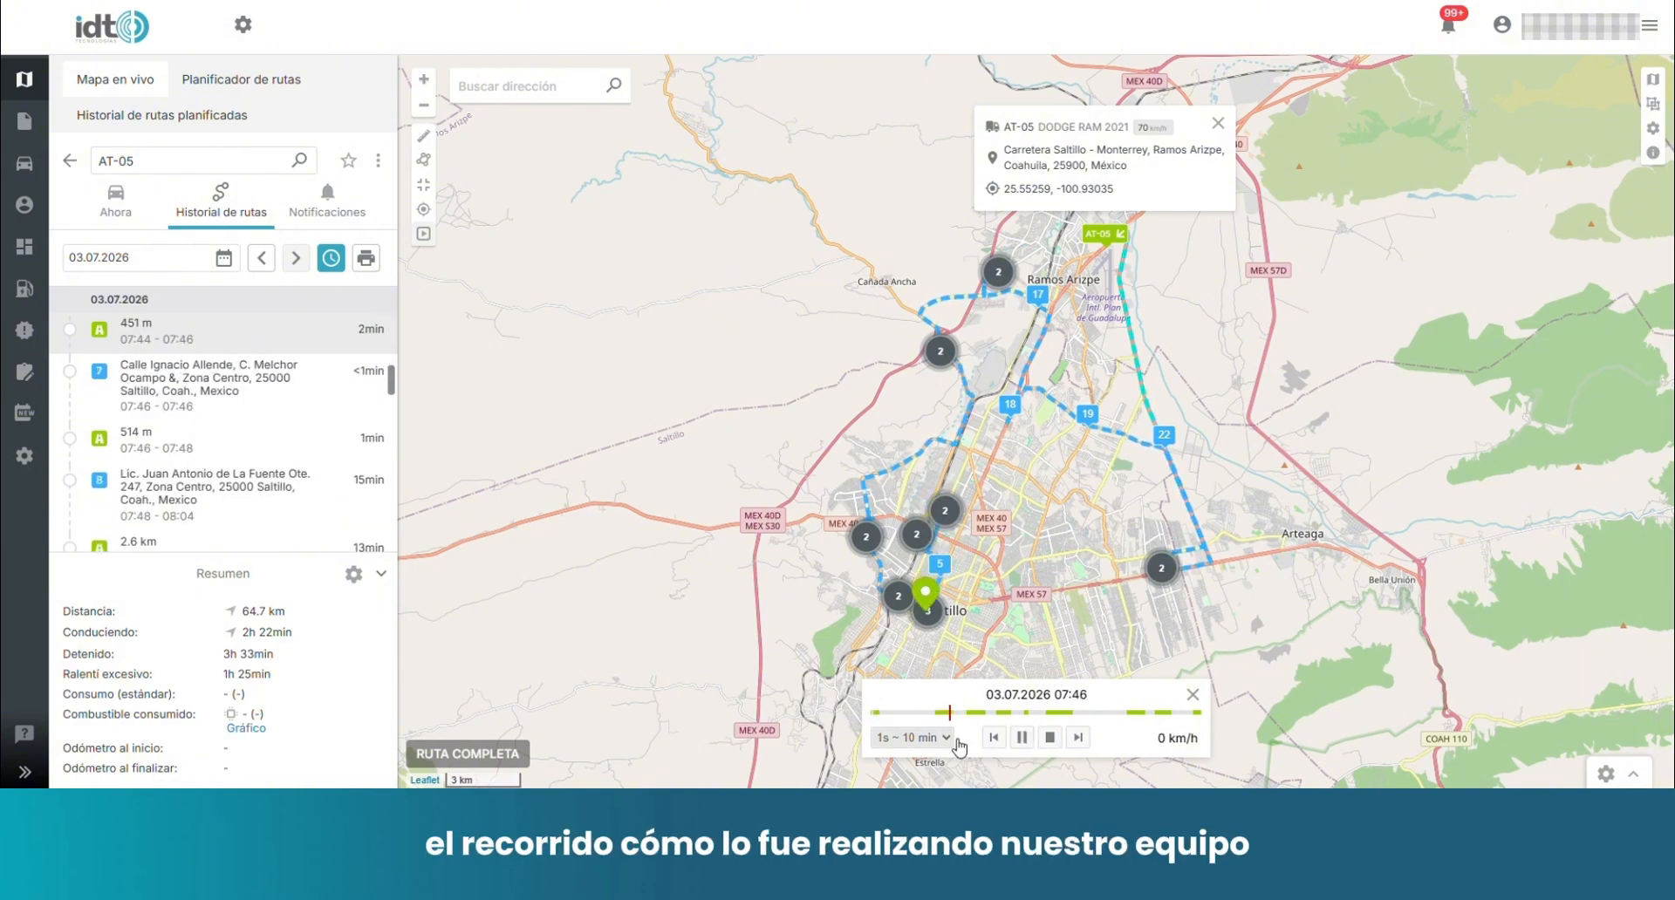
Step: Speed up the route playback to 1s ~ 2h, and slow it down to 1s ~ 30s
click(937, 715)
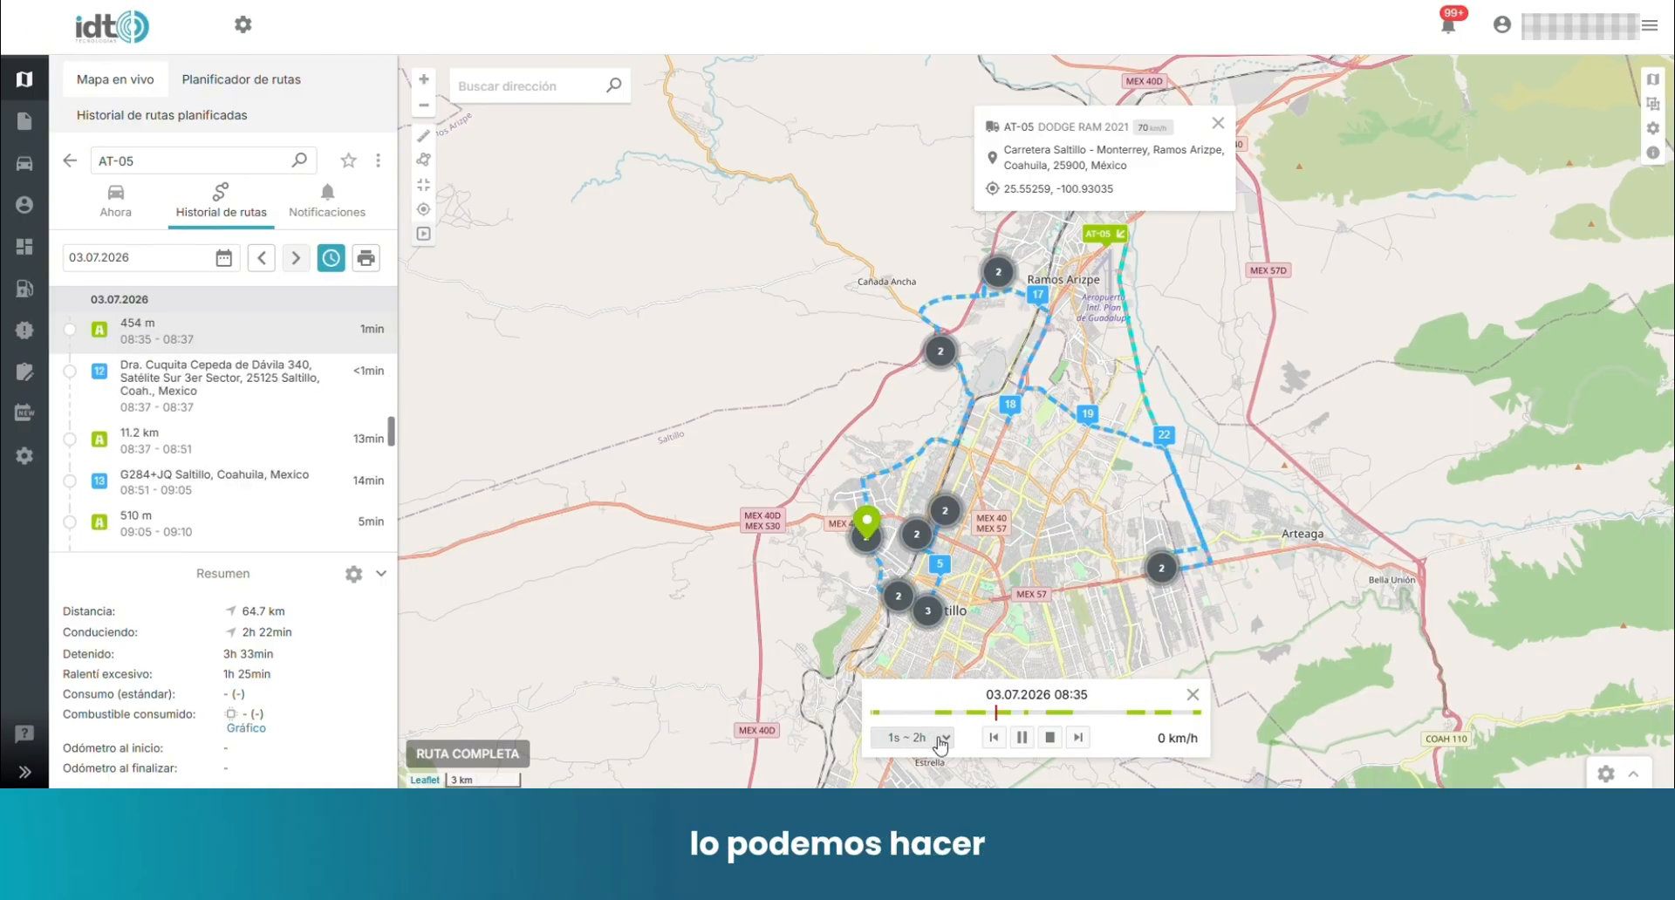
click(939, 742)
click(918, 515)
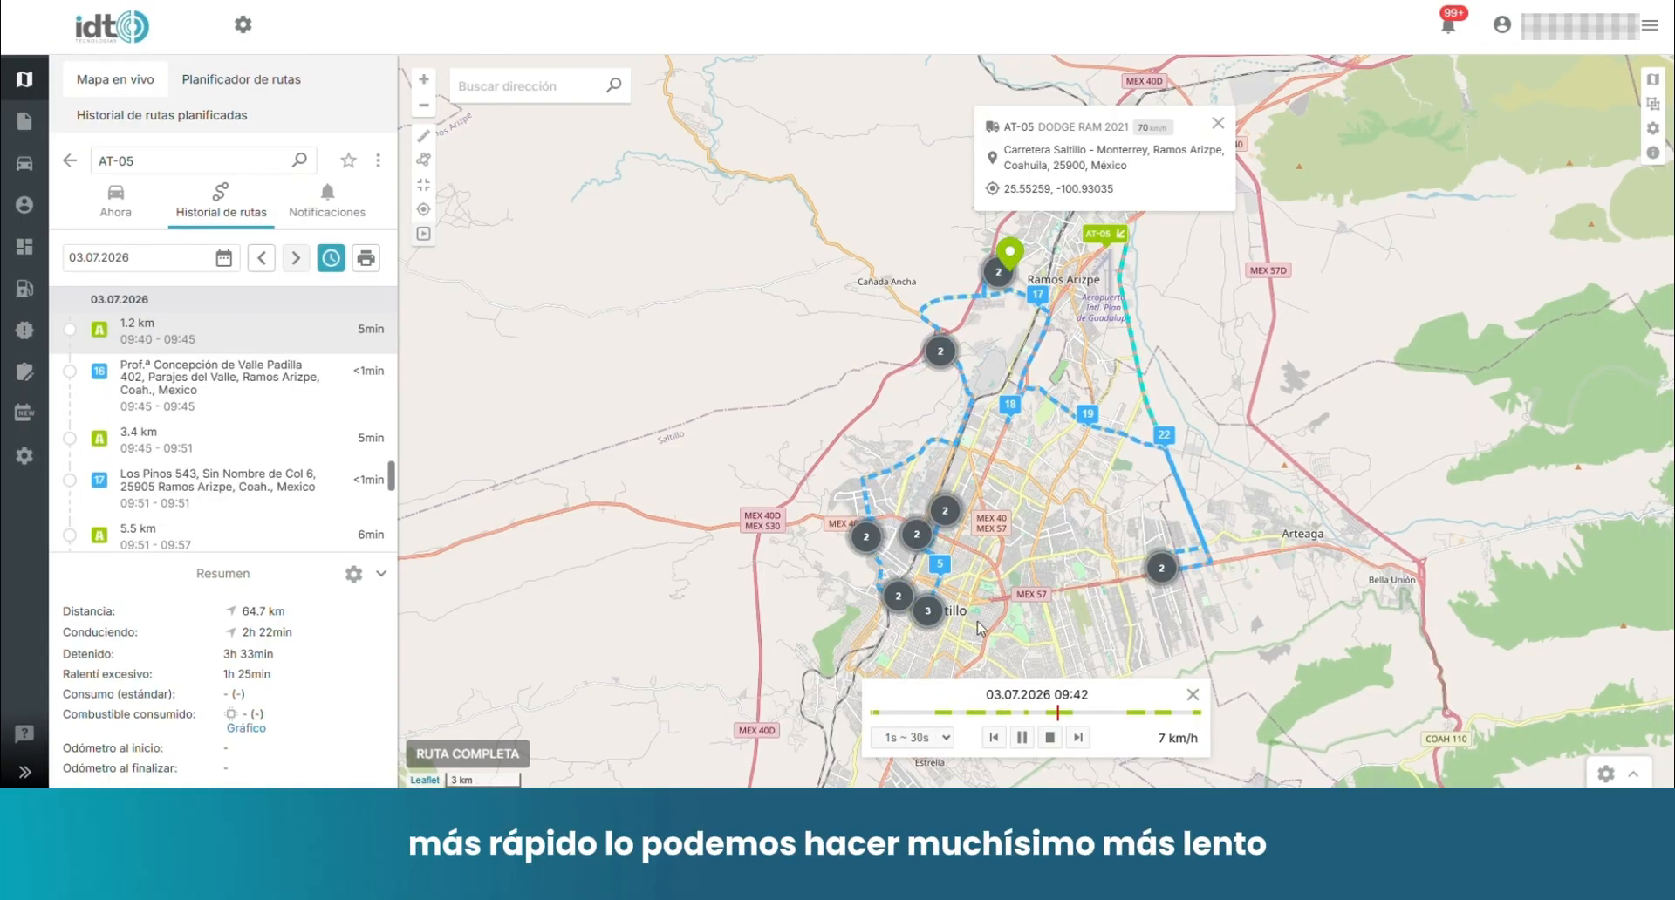
Step: Stop AT-05's route playback, restart it from the beginning, and skip ahead along the route
click(1051, 741)
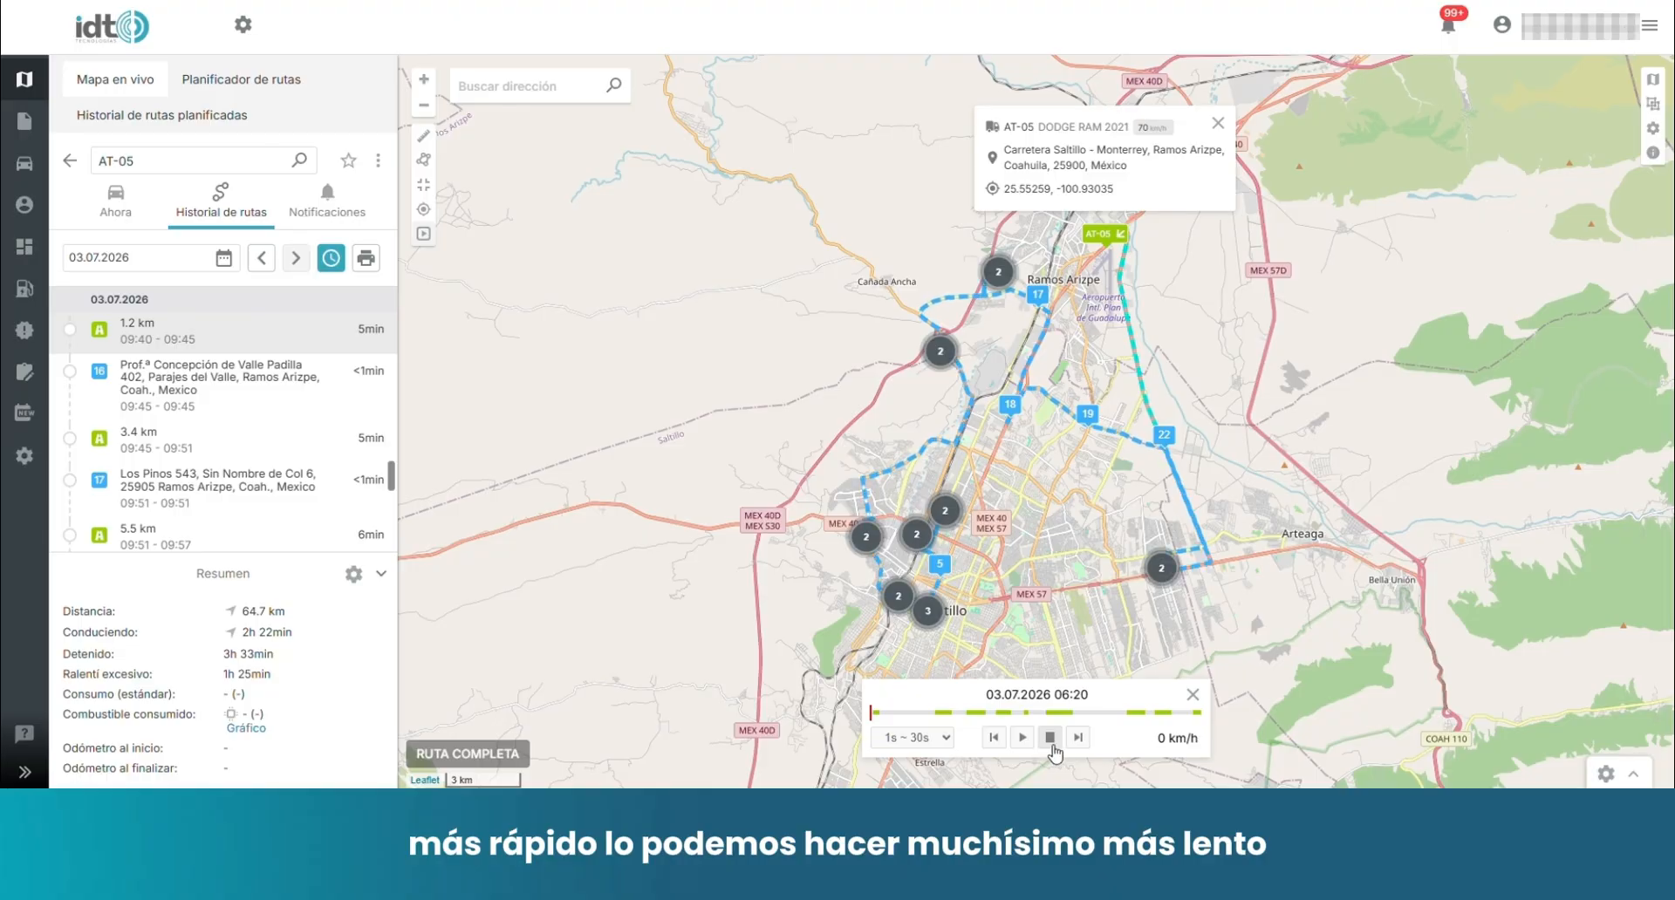
click(1022, 737)
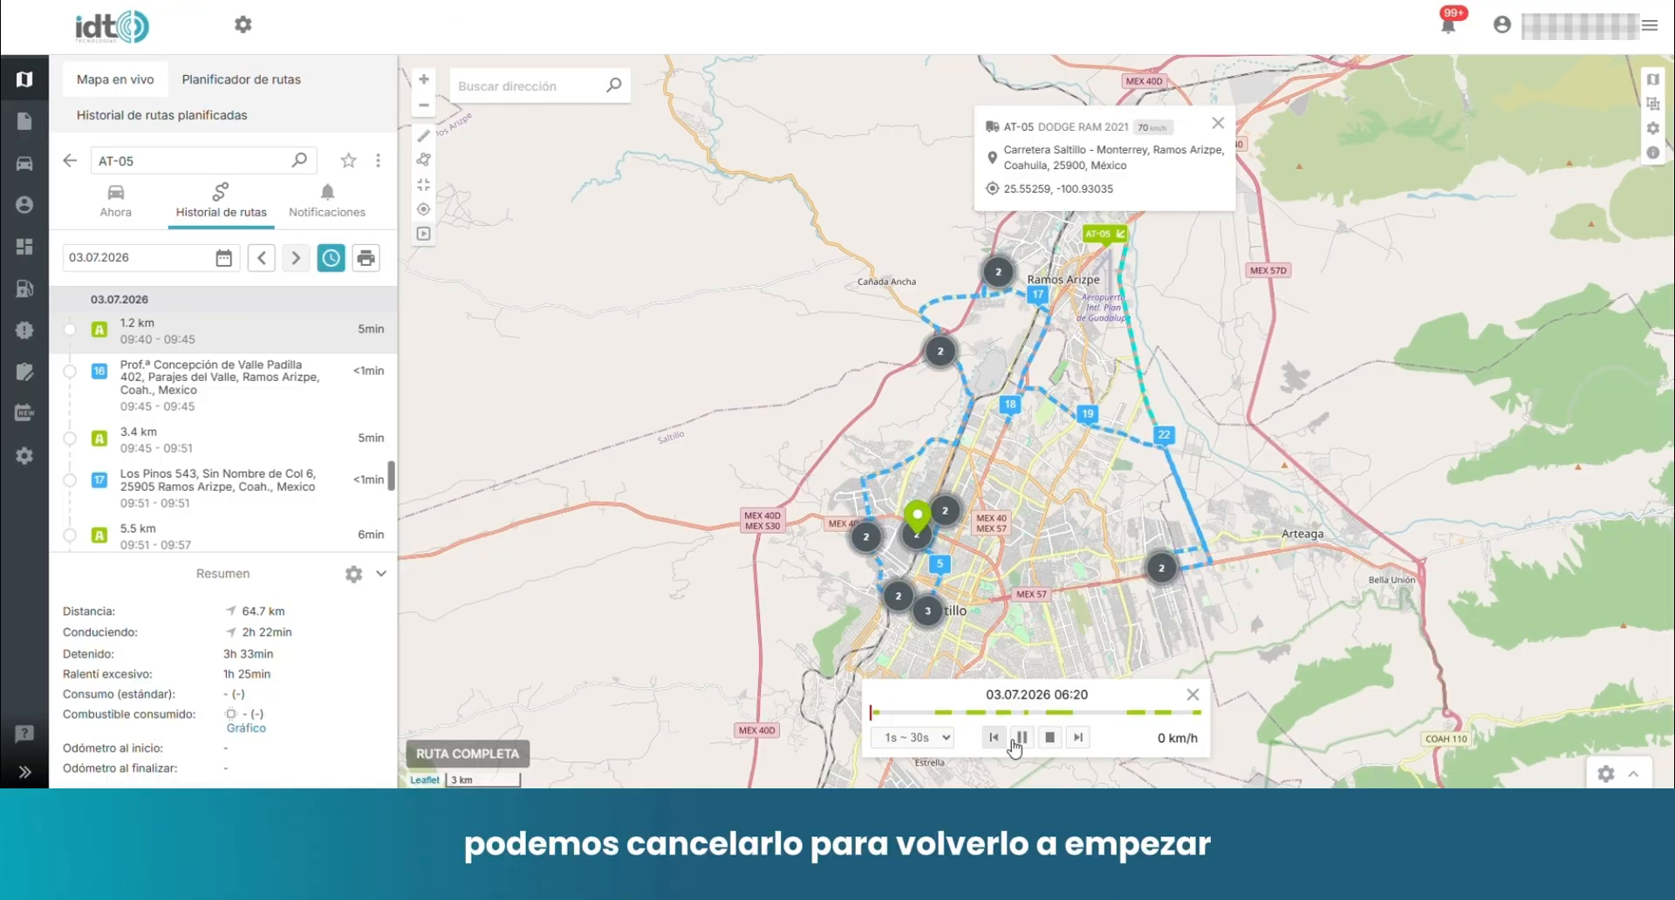
click(1079, 738)
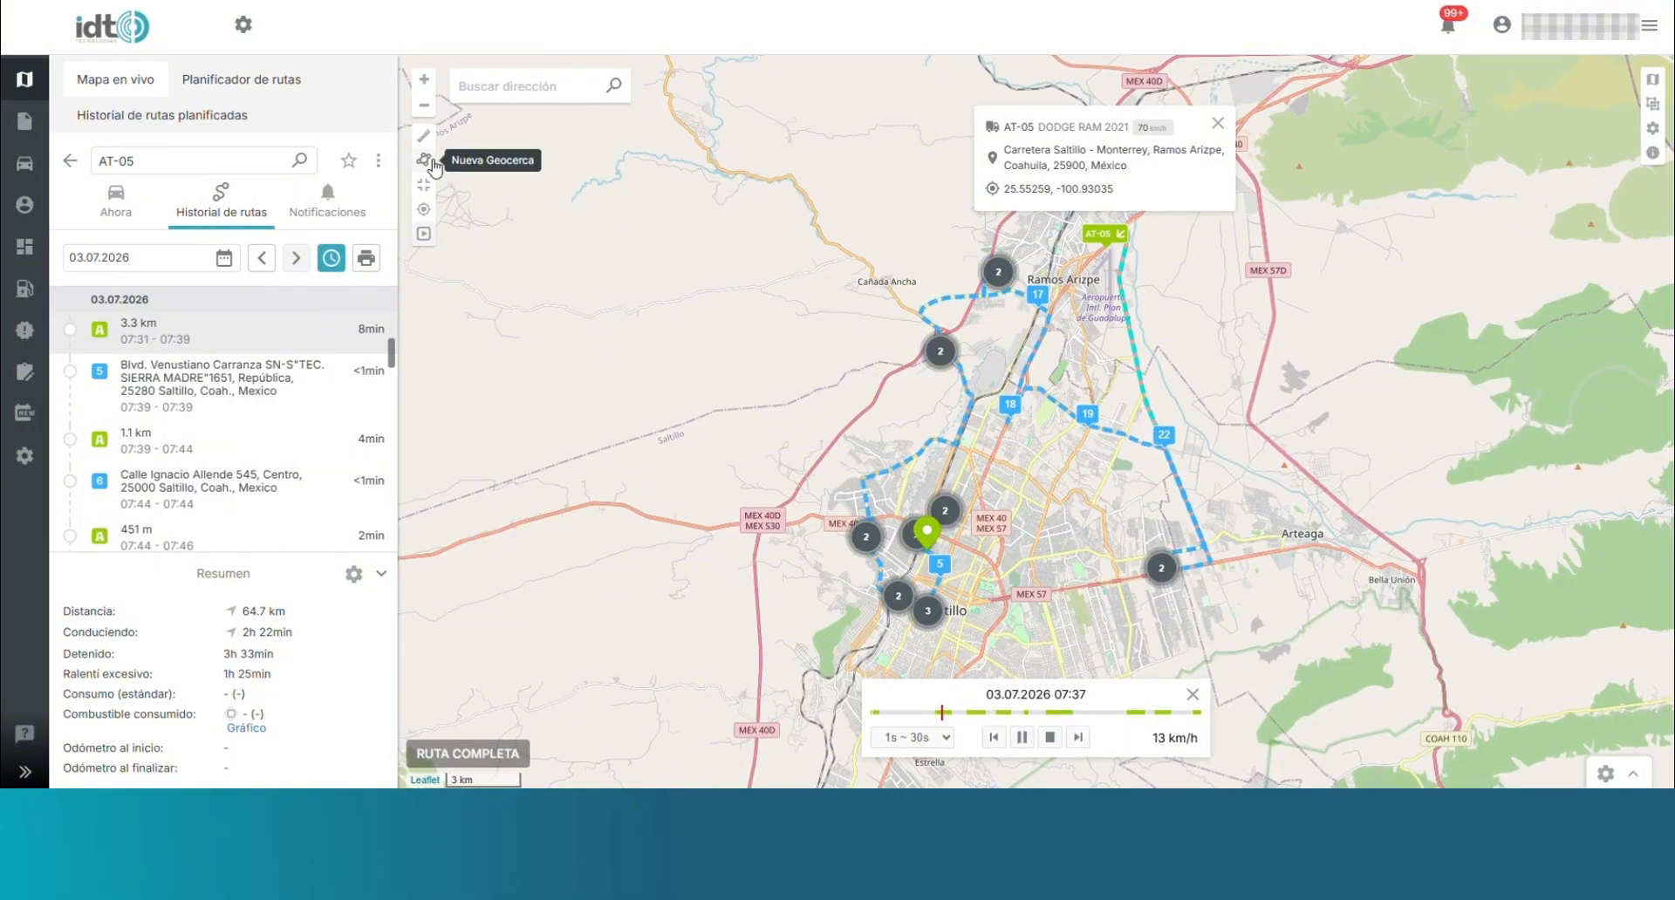
Step: Turn Agrupación de paradas off and on again in the map settings, and inspect the stops within a grouped marker
click(1651, 131)
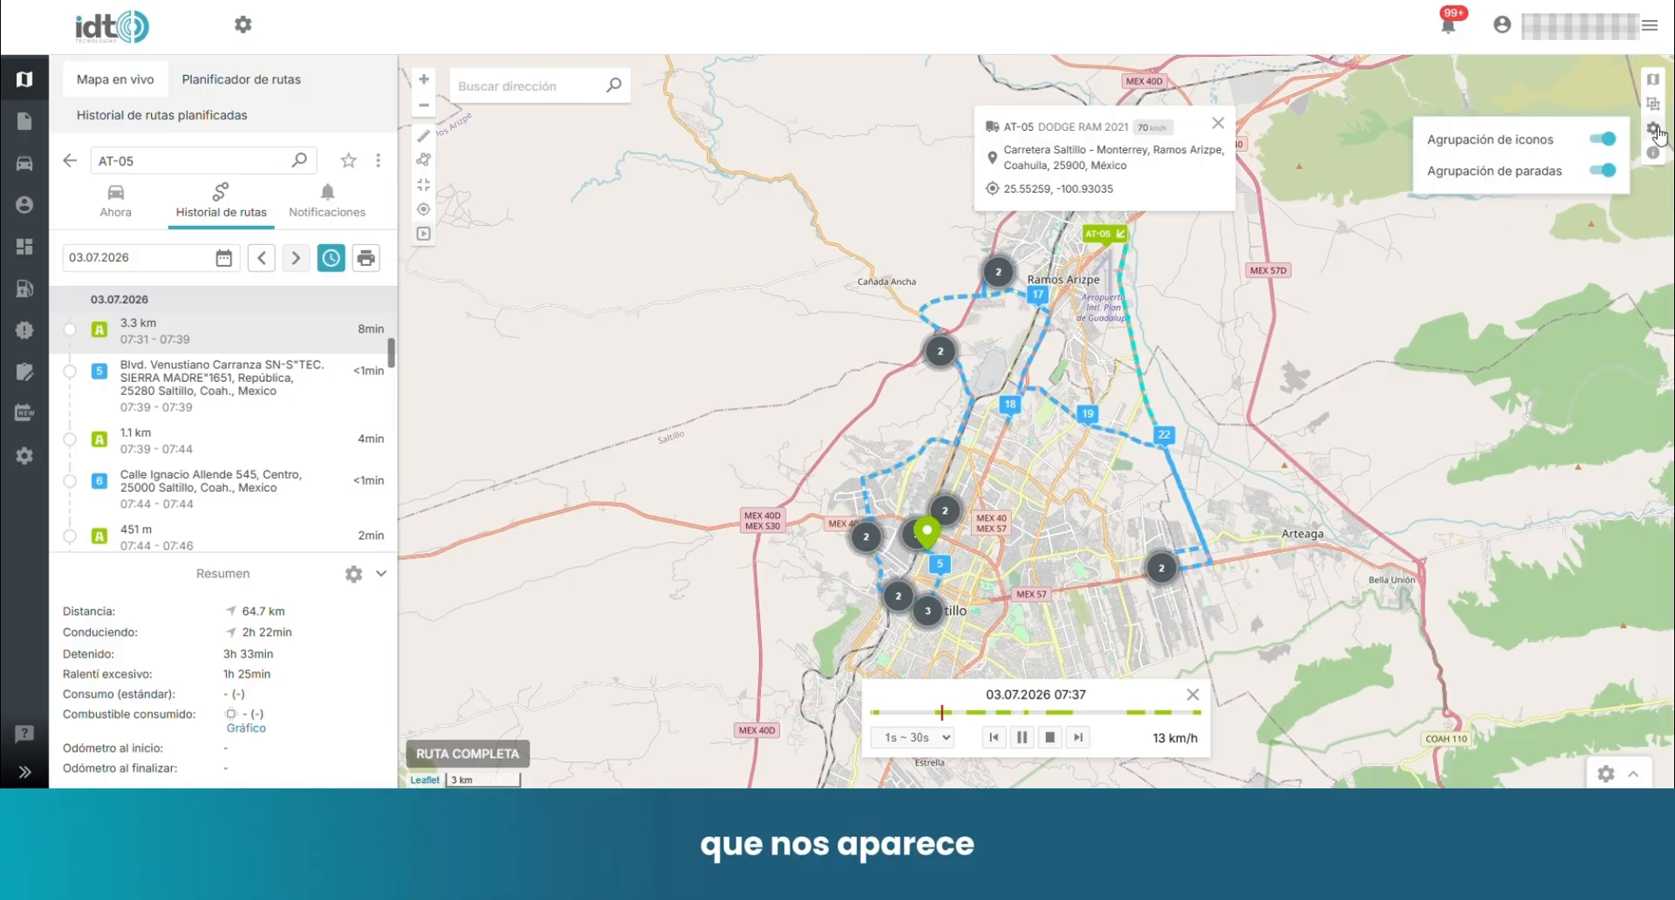
click(1606, 173)
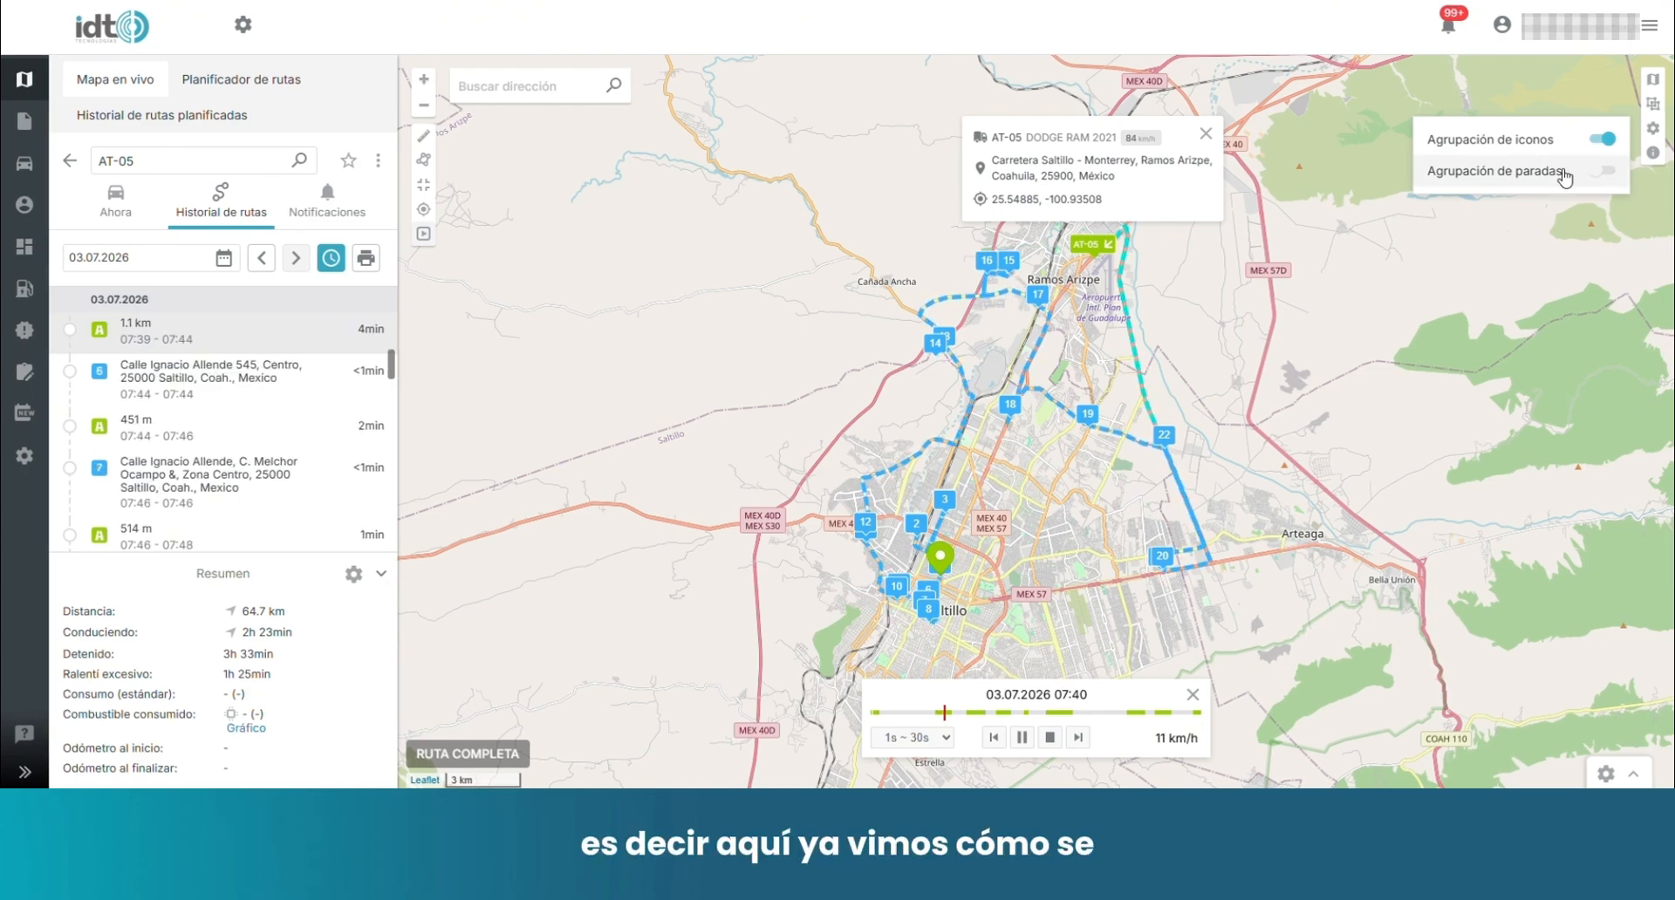
click(1604, 171)
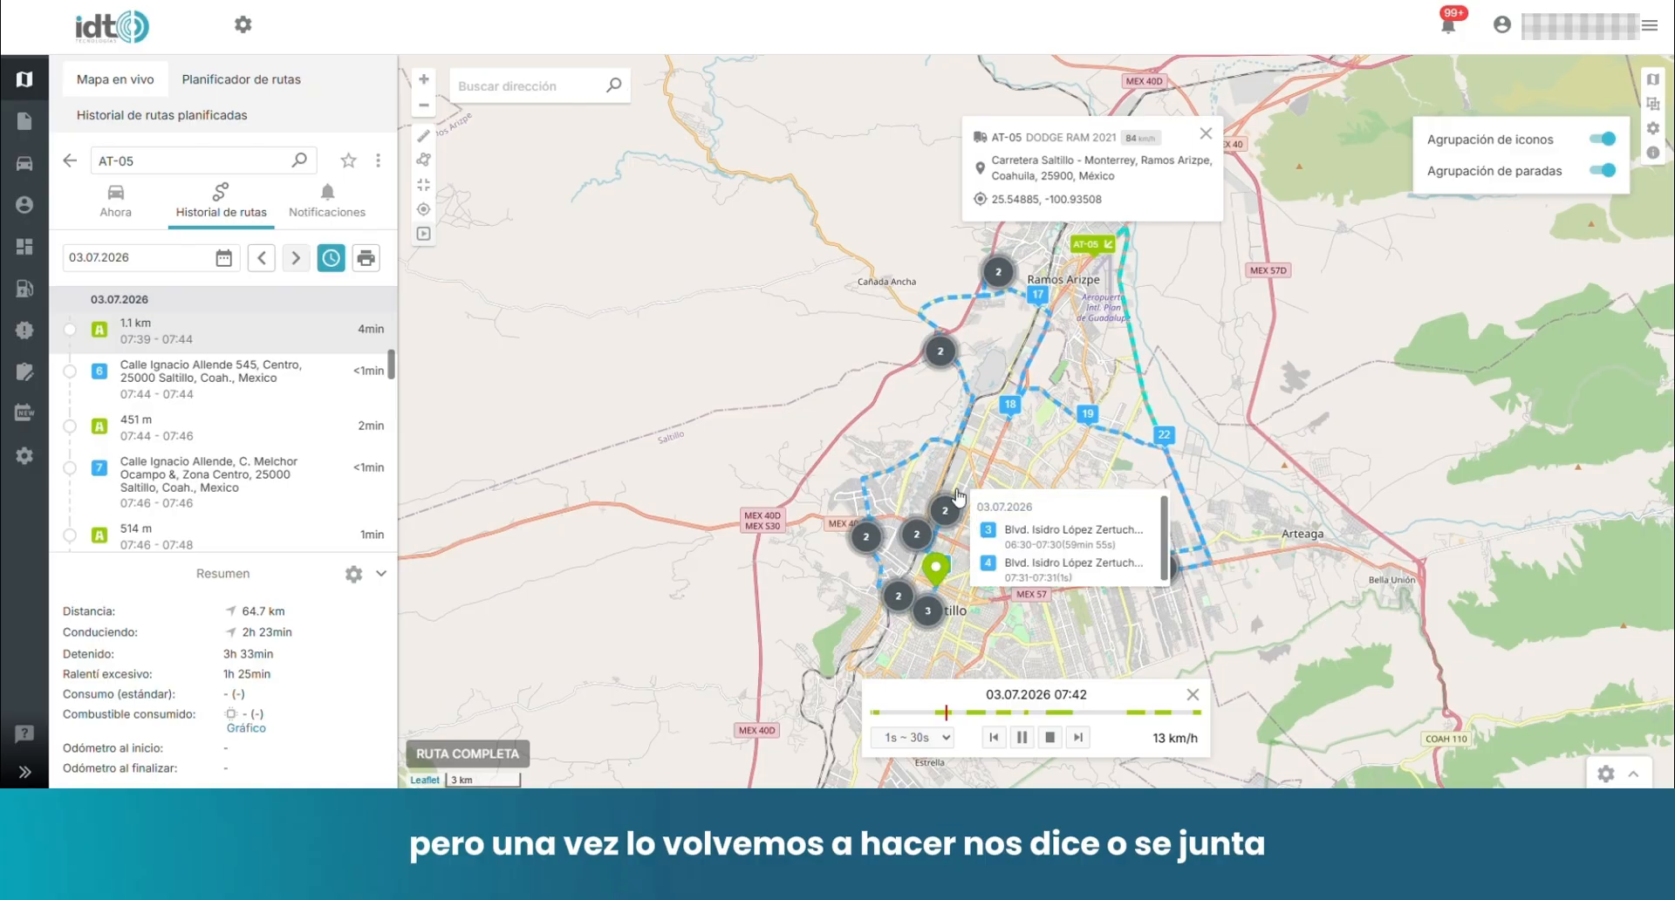
mouse_move(967, 513)
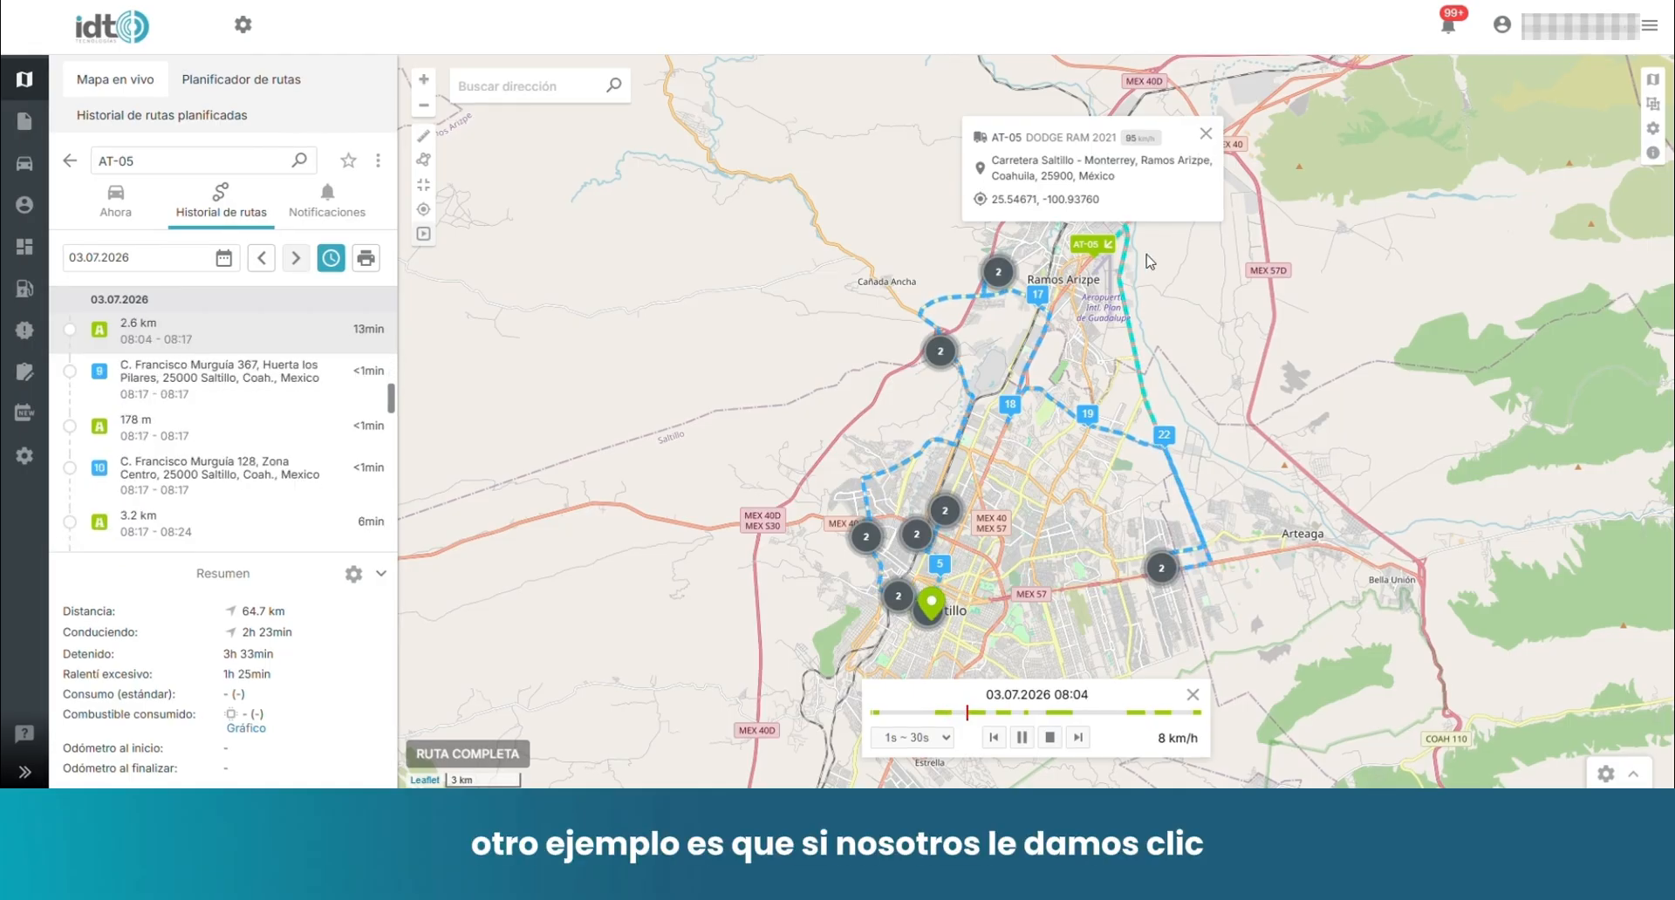
Step: Return to AT-05's current status, close its location pop-up, and view the vehicle's recent track in the wider area
click(140, 203)
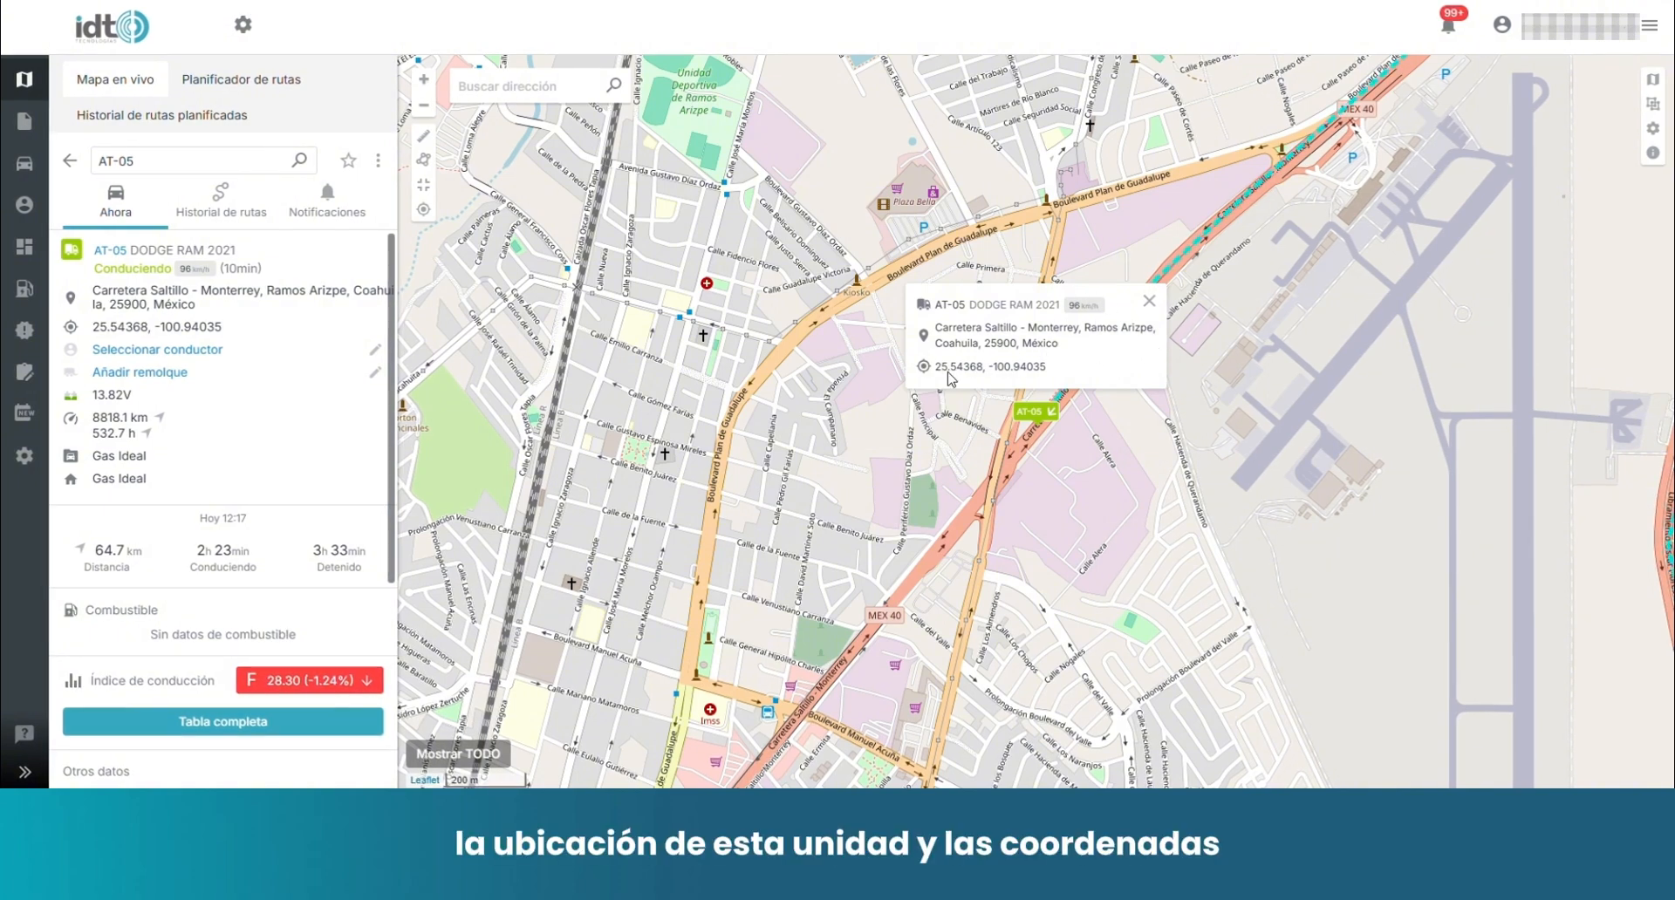
click(1148, 301)
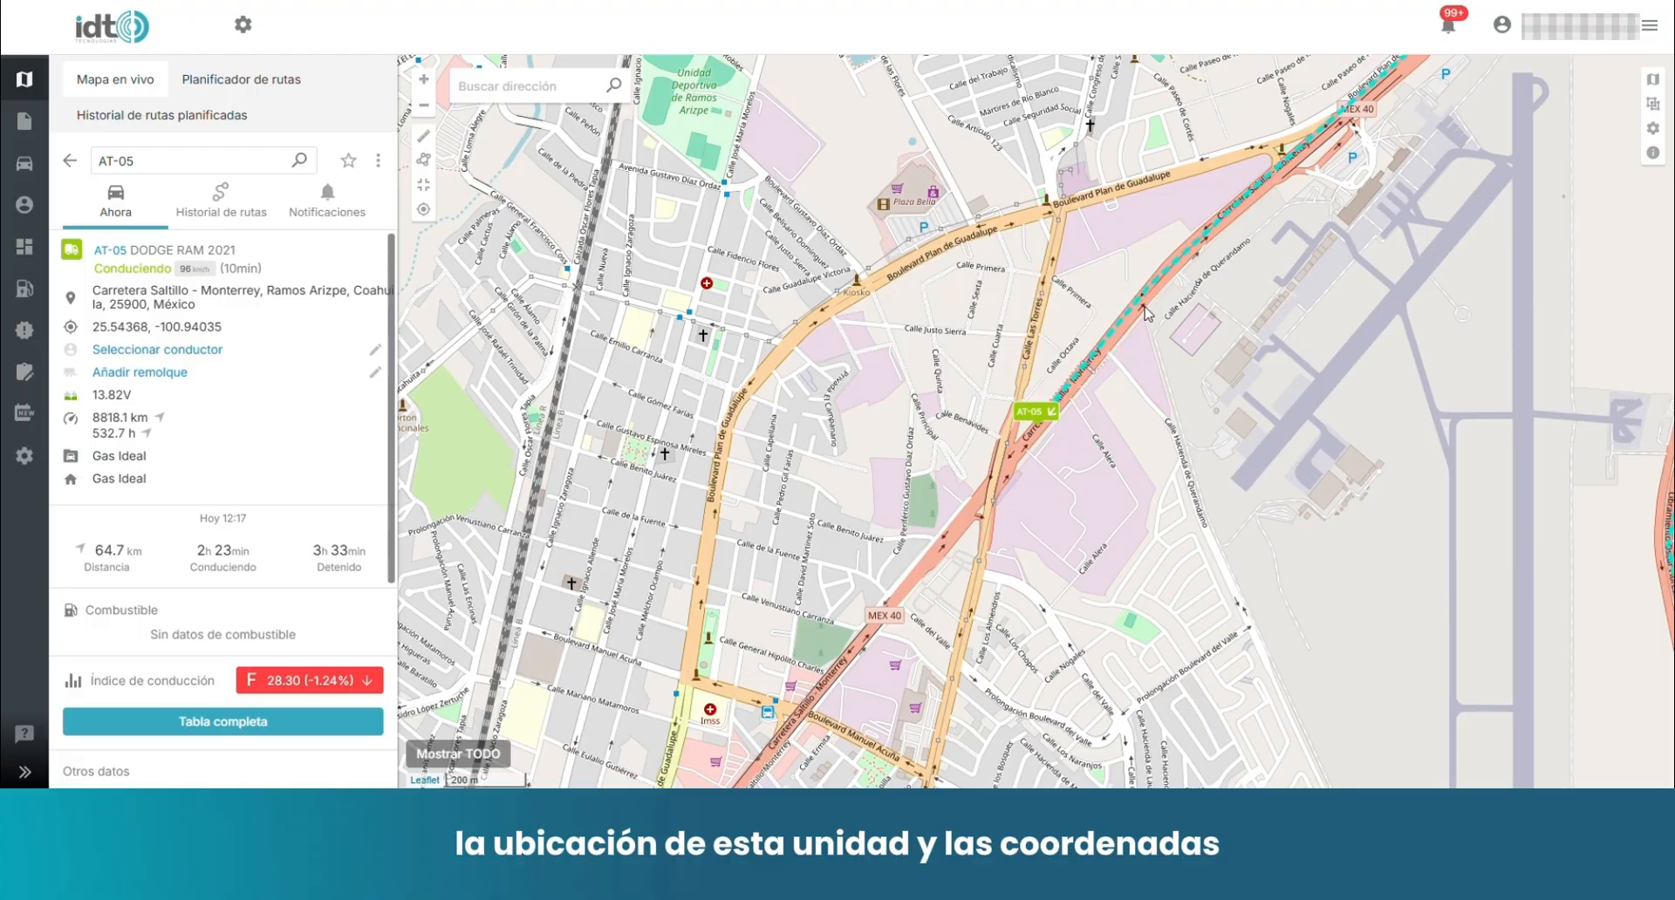
scroll(698, 236, down, 4)
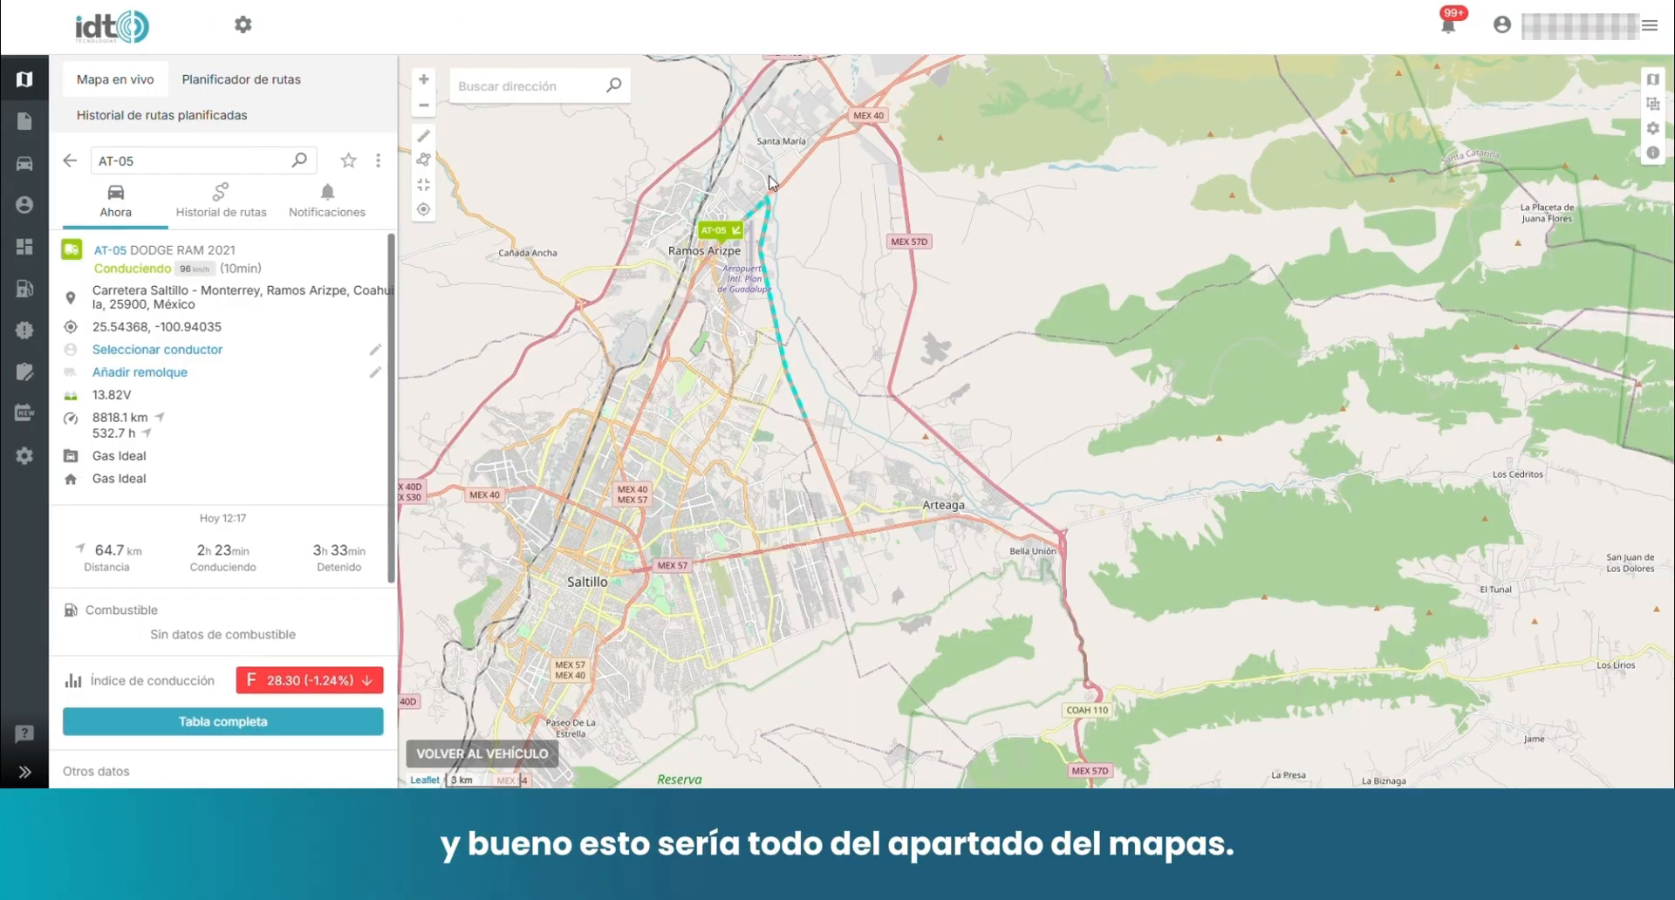